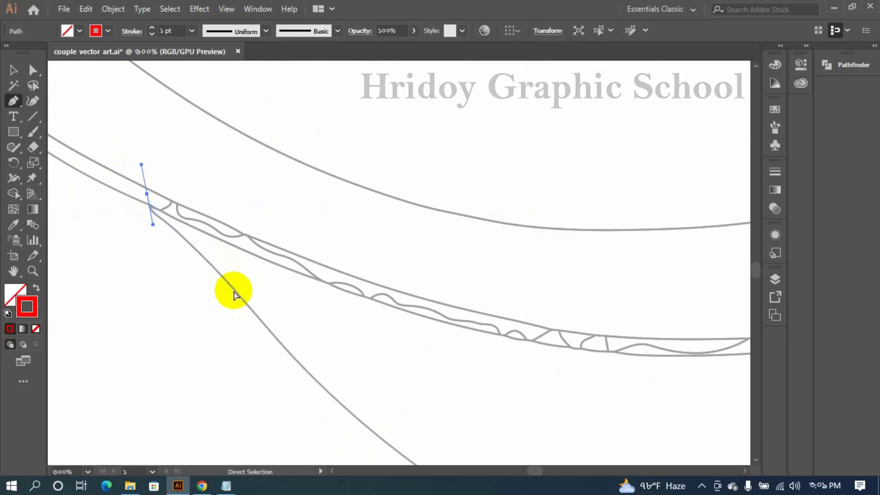
left_click(223, 274)
left_click(14, 71)
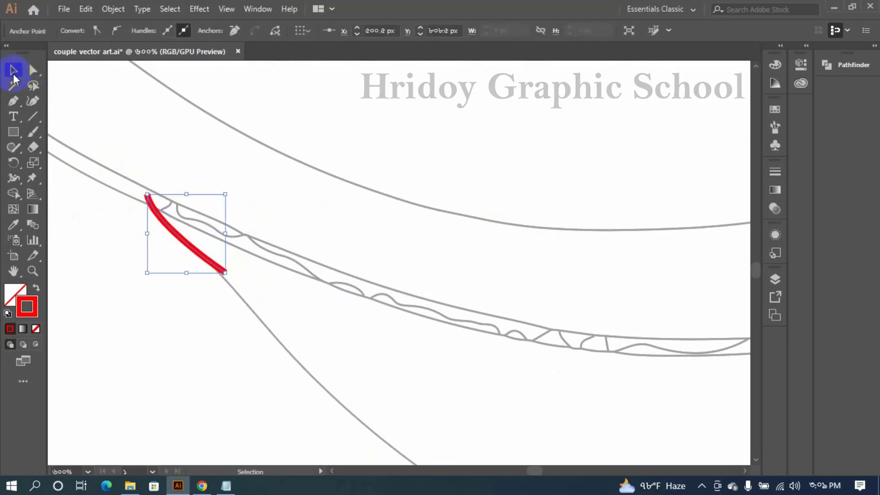
key("ctrl+z")
key("ctrl+z")
Lower the stroke weight to a value below 1 pt and turn off Snap to Pixel
left_click(192, 32)
left_click(202, 58)
left_click(226, 10)
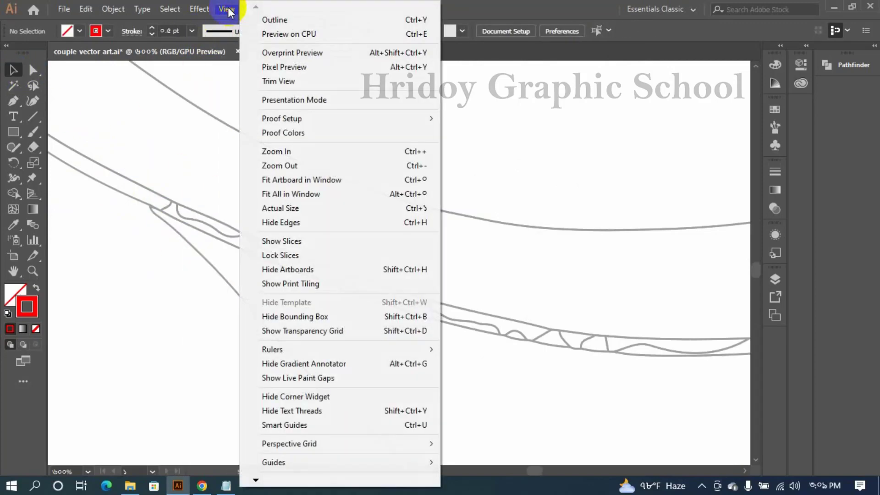
mouse_move(255, 478)
left_click(283, 415)
left_click(227, 9)
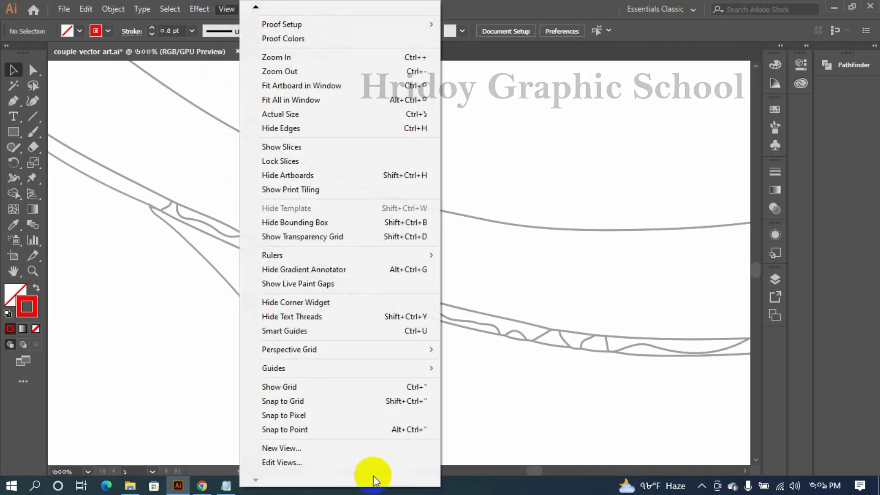
key("Escape")
left_click(192, 31)
left_click(127, 143)
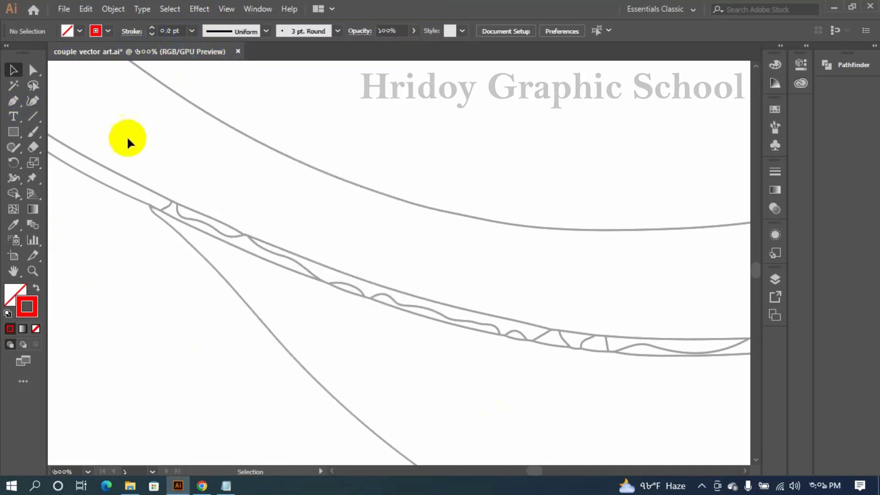
With the Pen tool, trace the lowest outline from the start of the scalloped band down its steep slope to the trough
left_click_drag(149, 197, 152, 222)
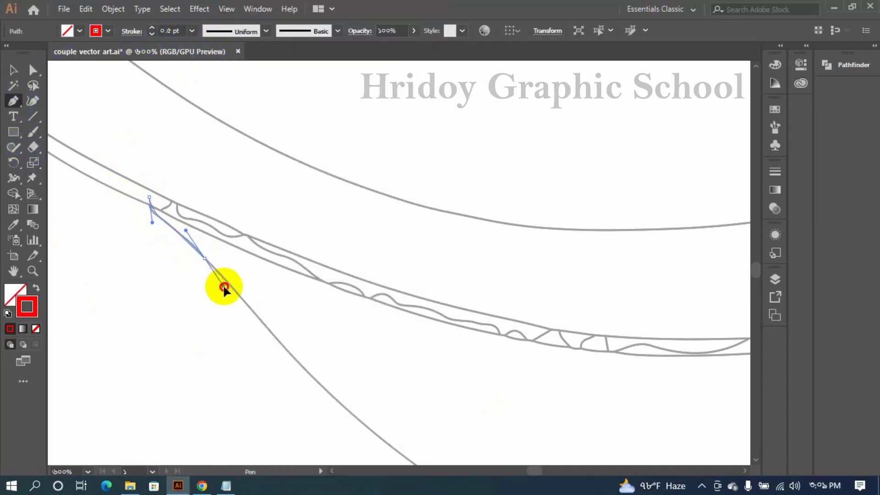
left_click_drag(224, 287, 236, 292)
key("space")
left_click_drag(355, 385, 210, 220)
left_click_drag(297, 320, 423, 403)
scroll(423, 403, "down", 2)
key("space")
left_click_drag(615, 430, 544, 346)
key("space")
left_click_drag(564, 354, 248, 350)
Continue the lowest outline over its gentle wave, fitting the curve handles, and end just past the narrow pointed strip
left_click_drag(524, 291, 663, 305)
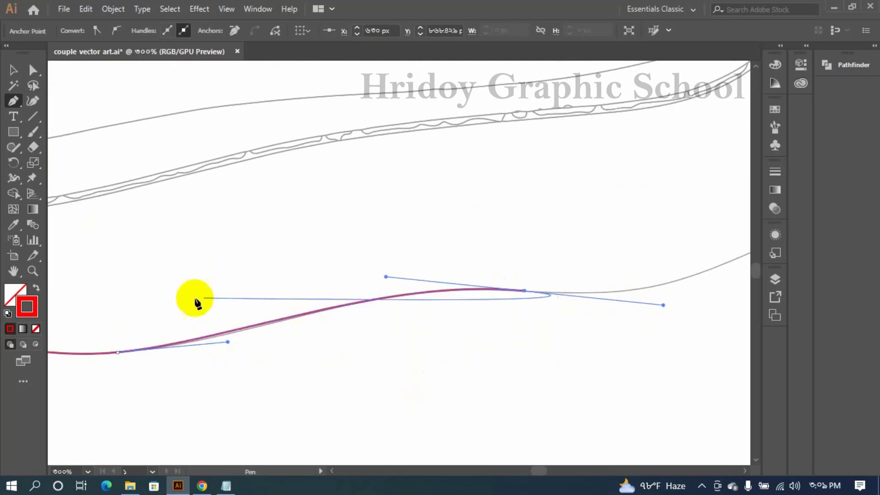
left_click_drag(228, 342, 246, 344)
key("space")
left_click_drag(669, 294, 248, 324)
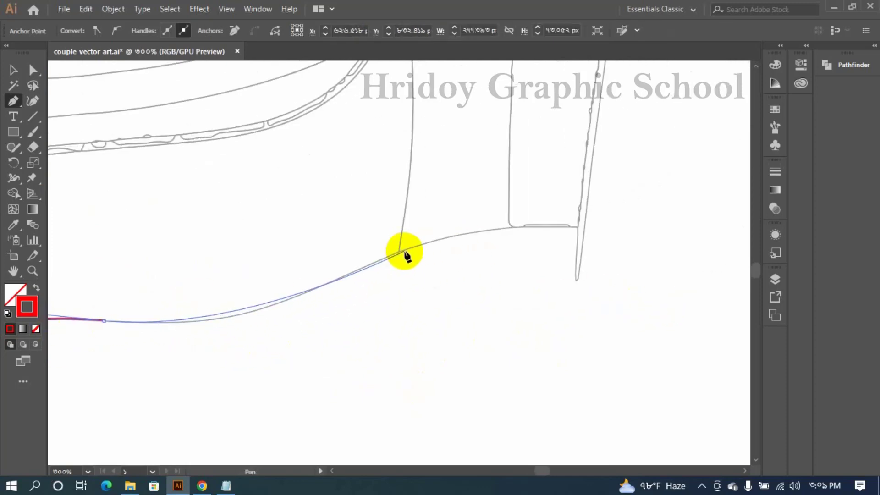
left_click_drag(406, 250, 419, 252)
left_click_drag(239, 334, 265, 340)
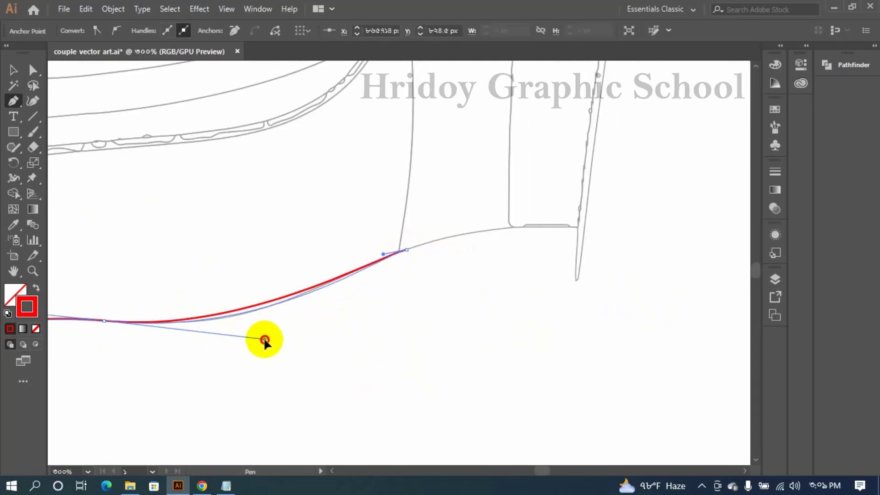
key("space")
left_click_drag(589, 229, 467, 304)
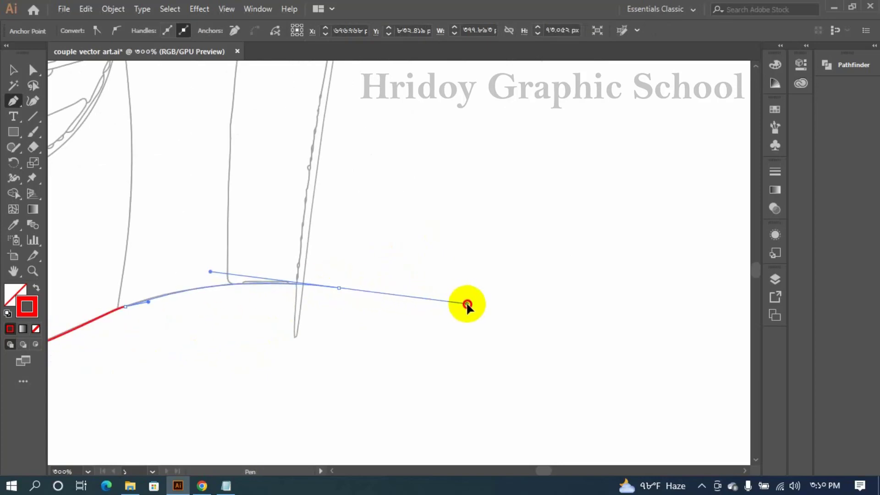
Start a new Pen path along the scalloped band's lower edge, crossing the start of the lowest outline
scroll(538, 305, "down", 8, "alt")
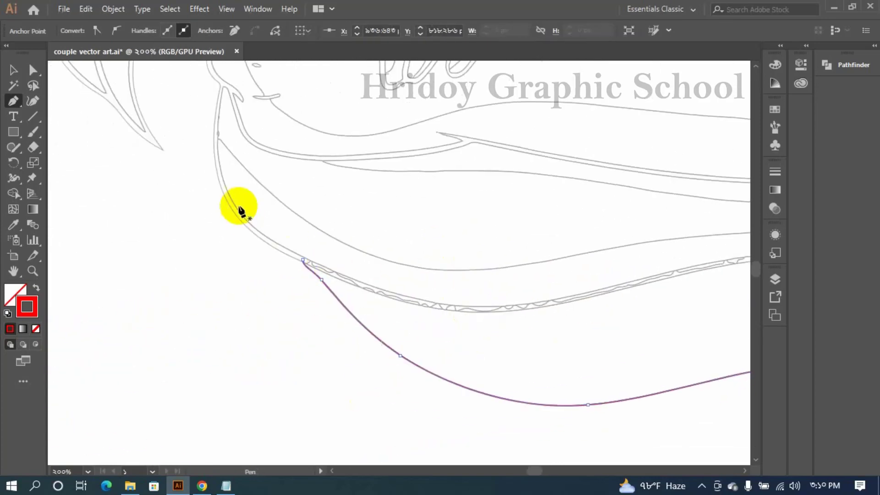
scroll(270, 205, "up", 7, "alt")
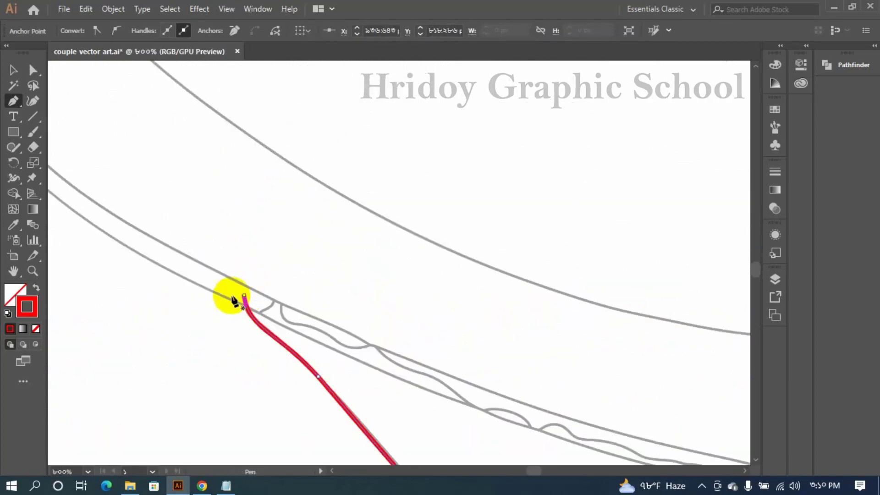
left_click_drag(158, 265, 304, 338)
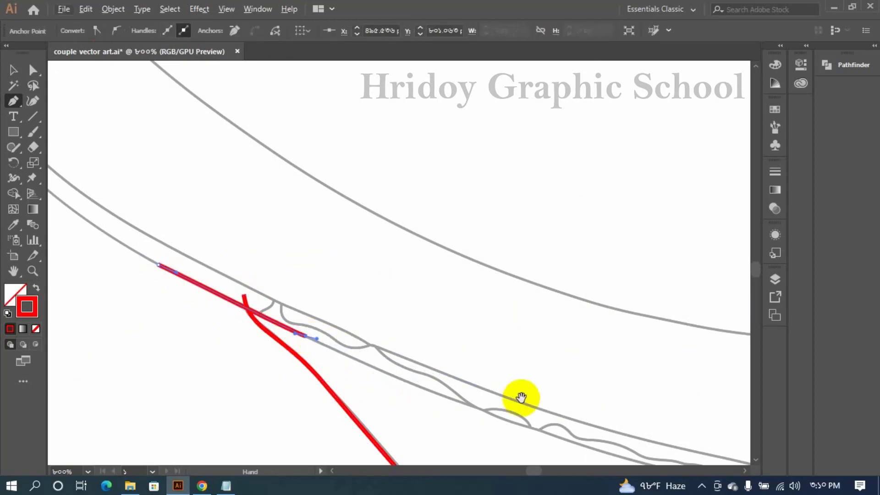
key("space")
left_click_drag(521, 399, 486, 361)
scroll(383, 354, "down", 2, "alt")
key("space")
left_click_drag(690, 361, 463, 357)
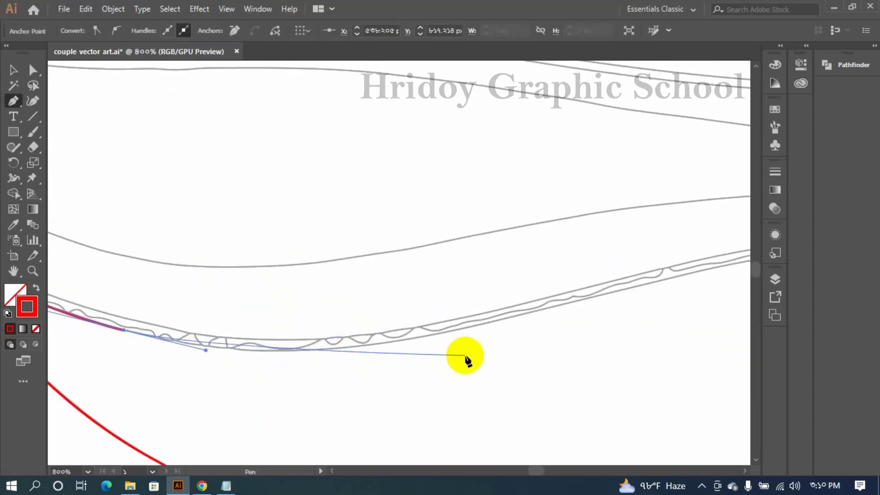
Extend the scalloped band's path along its wave to the upturned end, adjusting the handles to follow the sketch
scroll(477, 360, "down", 2, "alt")
key("space")
left_click_drag(571, 372, 322, 366)
left_click_drag(525, 284, 603, 285)
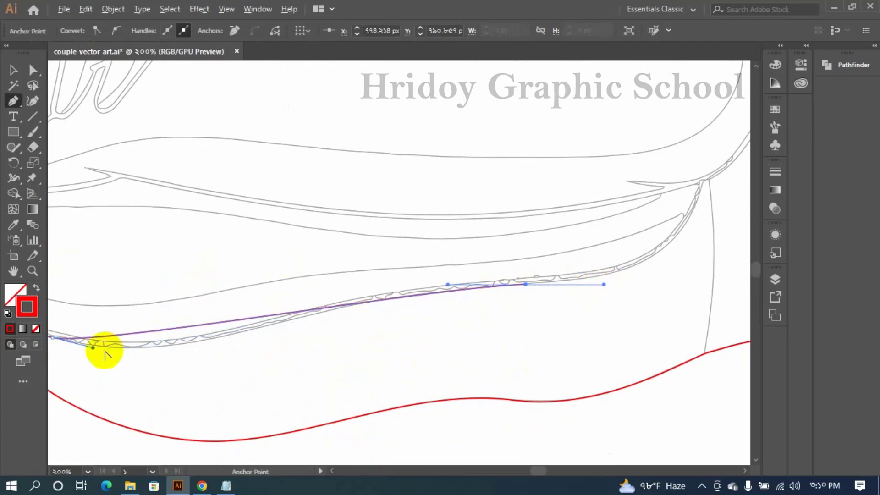
left_click_drag(93, 348, 224, 378, "alt")
left_click_drag(448, 285, 285, 290, "alt")
key("space")
left_click_drag(702, 187, 408, 204)
left_click_drag(299, 380, 358, 377, "alt")
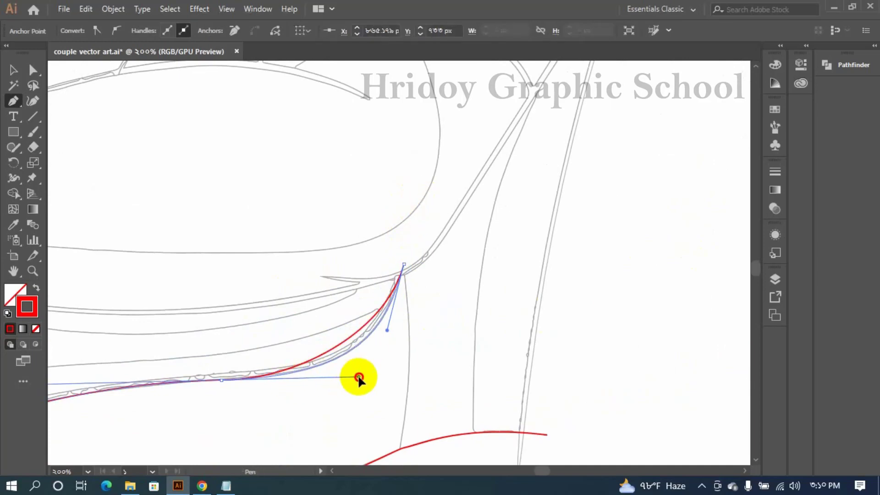
Trace the contour above the scalloped band, starting at its thin upper end and shaping the steep slope with an added anchor
key("space")
left_click_drag(342, 288, 585, 216)
scroll(342, 268, "down", 3)
scroll(206, 236, "up", 4)
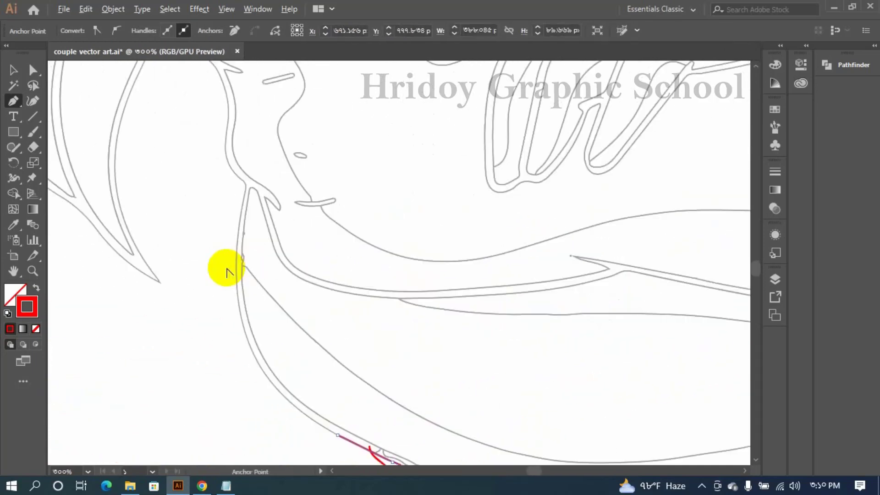
left_click_drag(252, 264, 255, 263)
key("space")
left_click_drag(399, 356, 188, 192)
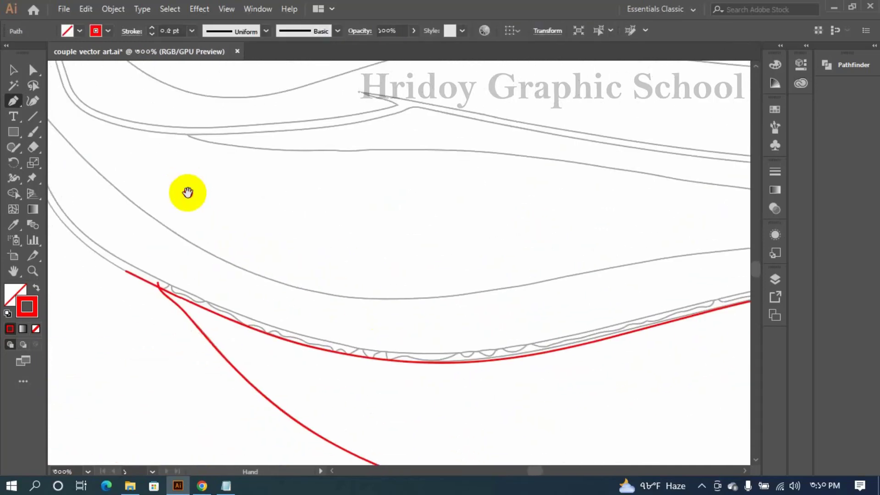
left_click_drag(267, 277, 569, 373)
key("space")
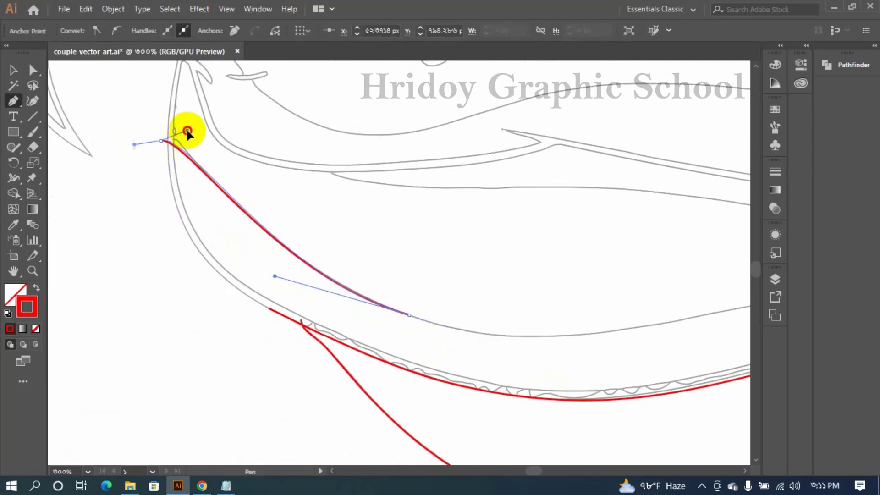
left_click(223, 193)
Continue the contour above the scalloped band to the band's upturned end, adjusting handles to match the sketch
key("space")
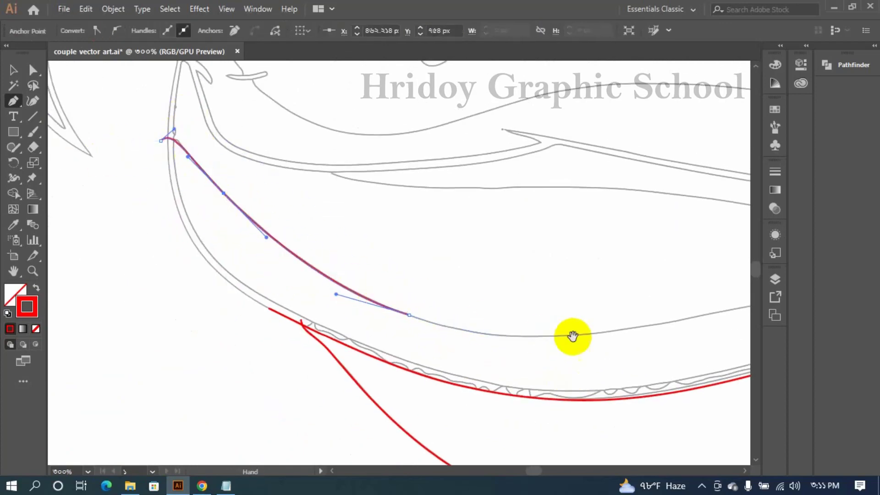
left_click_drag(572, 336, 244, 255)
scroll(244, 256, "down", 2)
left_click_drag(505, 223, 618, 225)
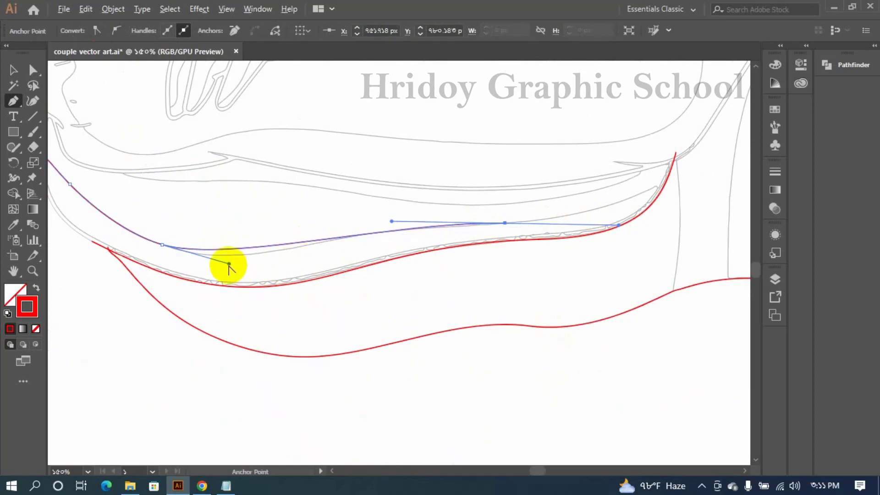
left_click_drag(251, 276, 251, 277)
left_click_drag(392, 221, 327, 223)
key("space")
left_click_drag(587, 198, 293, 254)
left_click_drag(372, 248, 400, 260)
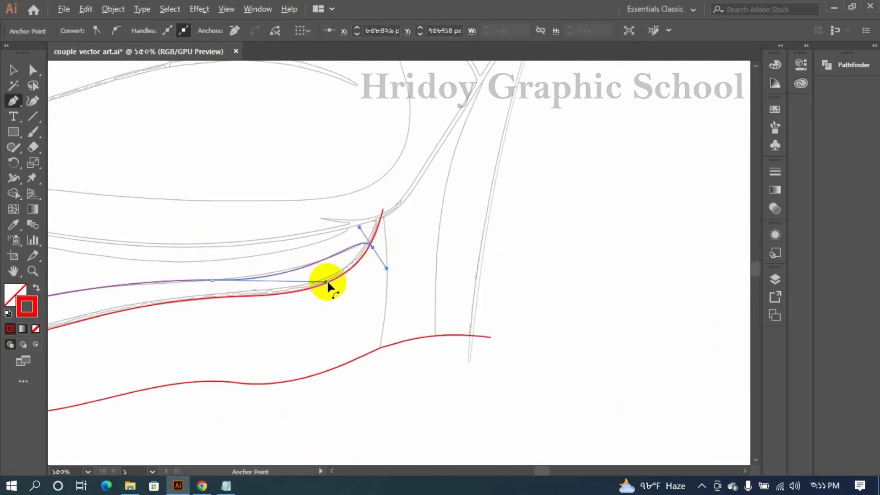
left_click_drag(312, 277, 334, 275)
Draw a curved path along the near-vertical line joining the scalloped band's upturned end to the lowest outline
key("space")
left_click_drag(392, 229, 544, 227)
left_click_drag(539, 361, 518, 453)
key("Escape")
Extend the scalloped band's path from its starting end up the outer curve to the tip below the face
key("space")
left_click_drag(386, 295, 639, 326)
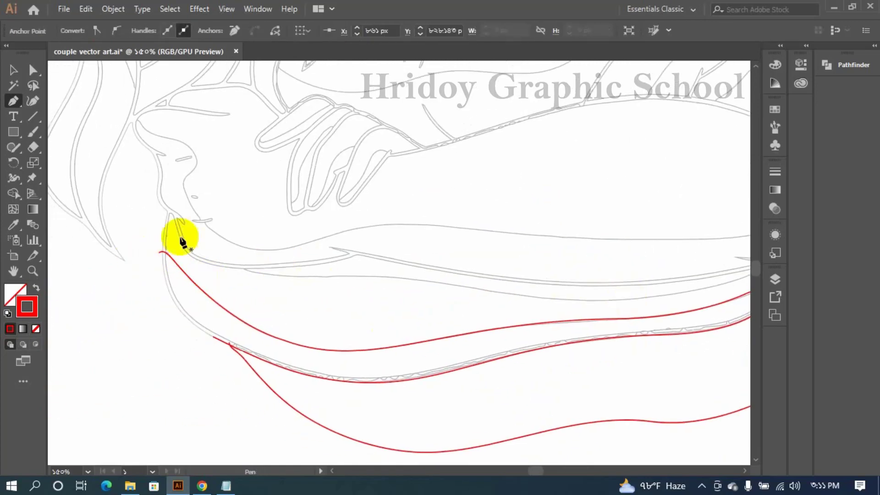
scroll(169, 212, "up", 2)
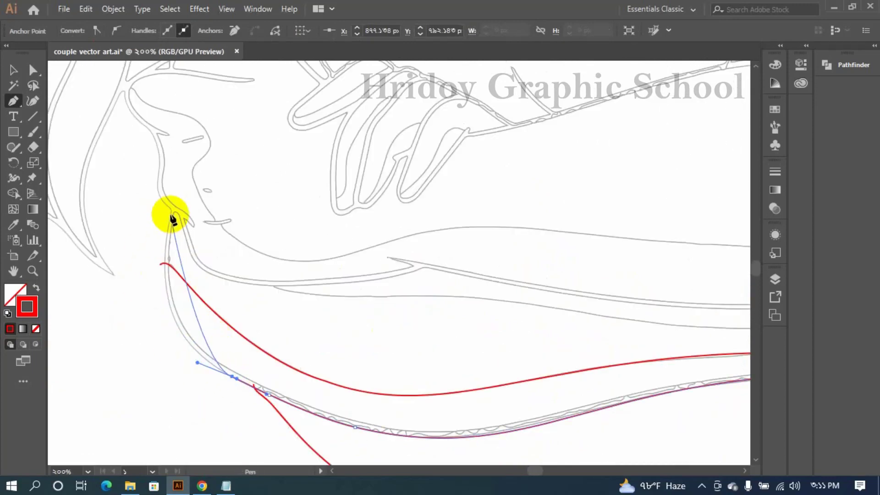
left_click_drag(172, 201, 202, 72)
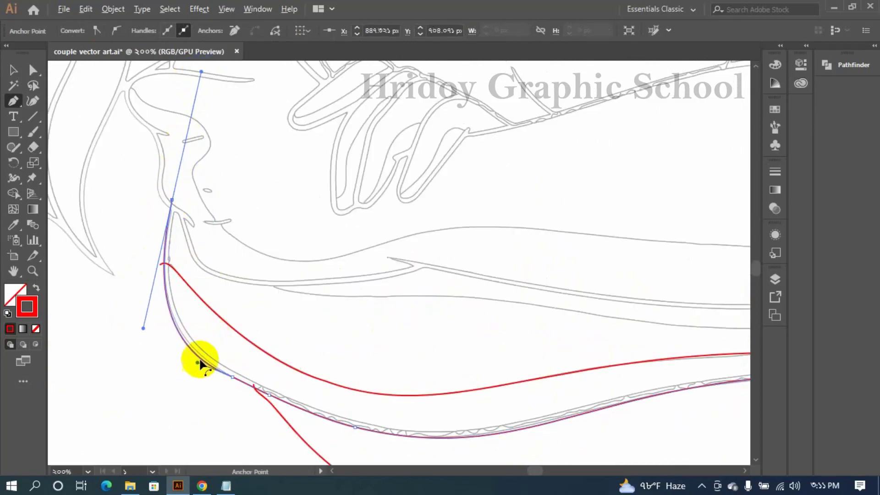
left_click_drag(196, 362, 196, 353)
Trace the long, shallow contour beneath the double line, from below the face to near the scalloped band's upturned end
left_click_drag(231, 302, 277, 327)
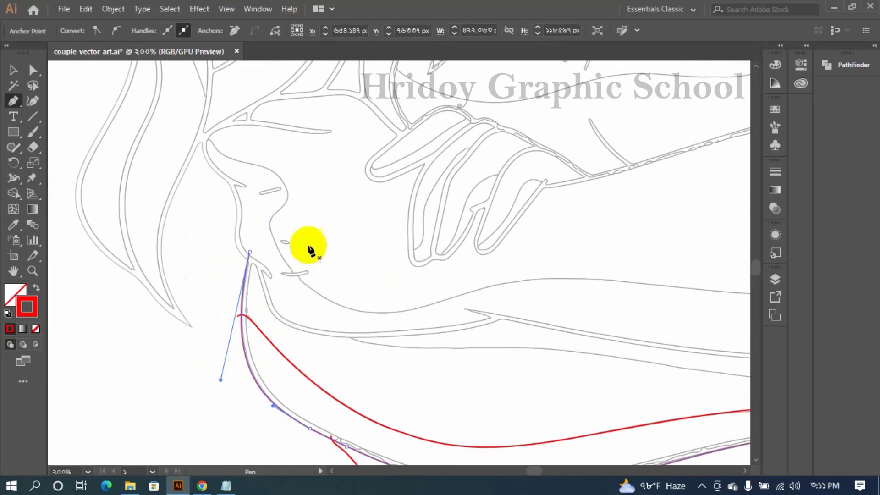
scroll(300, 225, "down", 1)
left_click_drag(503, 309, 327, 286)
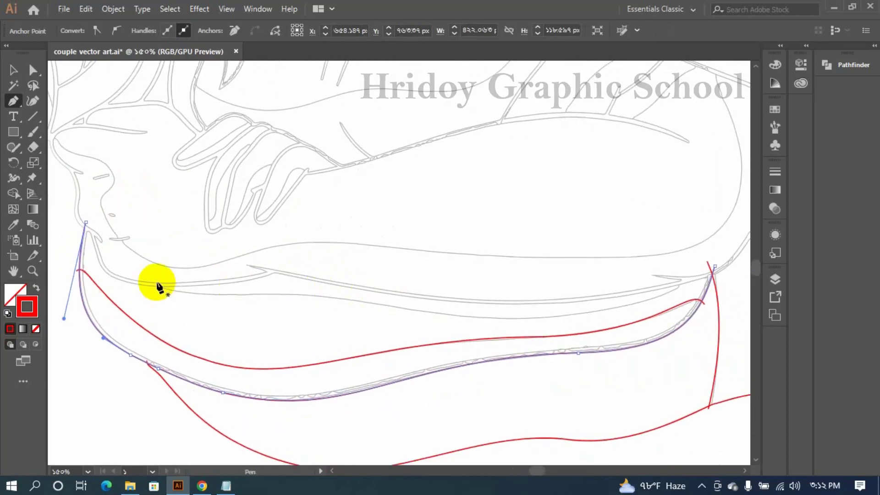
left_click_drag(394, 307, 502, 334)
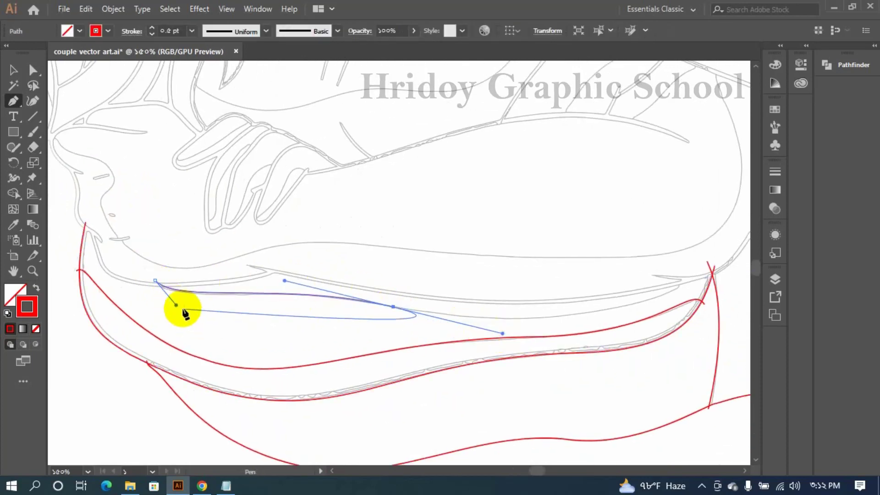
left_click(175, 310)
left_click_drag(175, 310, 175, 309)
left_click_drag(679, 304, 459, 254)
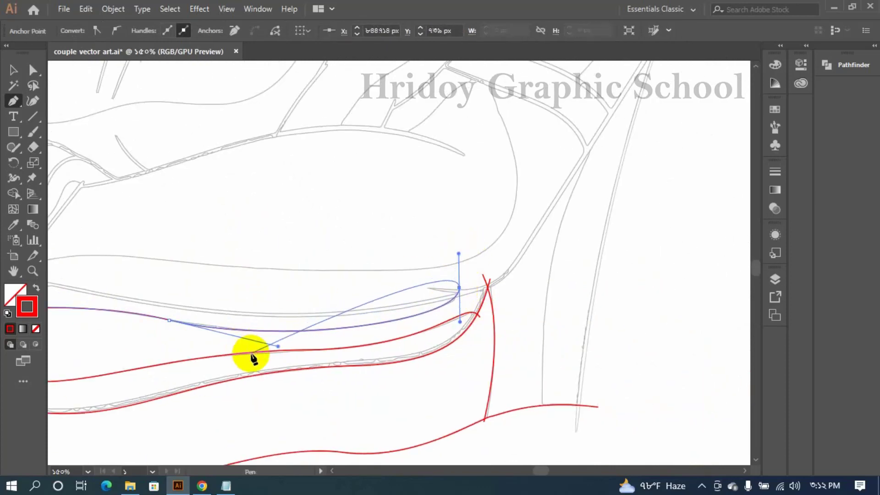
Start the face contour at the hair junction, curving it down to the top of the rounded bulge
left_click_drag(208, 223, 392, 319)
scroll(326, 295, "down", 2)
scroll(255, 300, "up", 4)
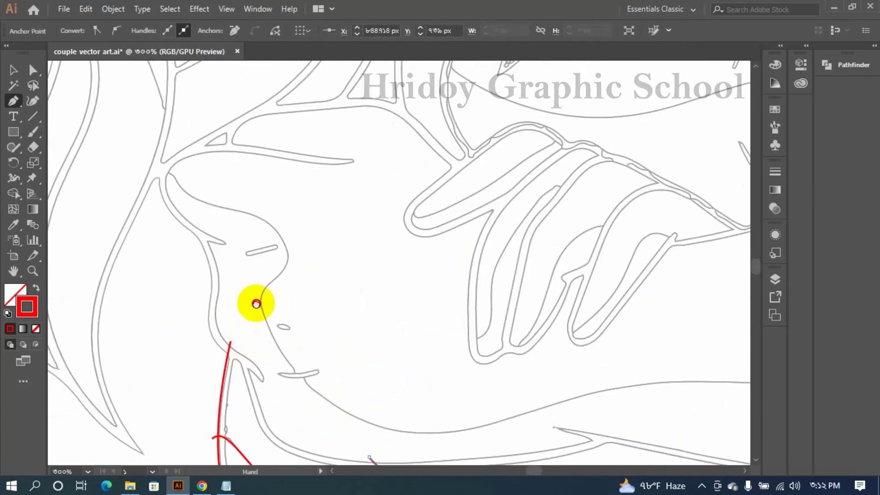
left_click_drag(193, 150, 246, 154)
left_click_drag(302, 196, 404, 212)
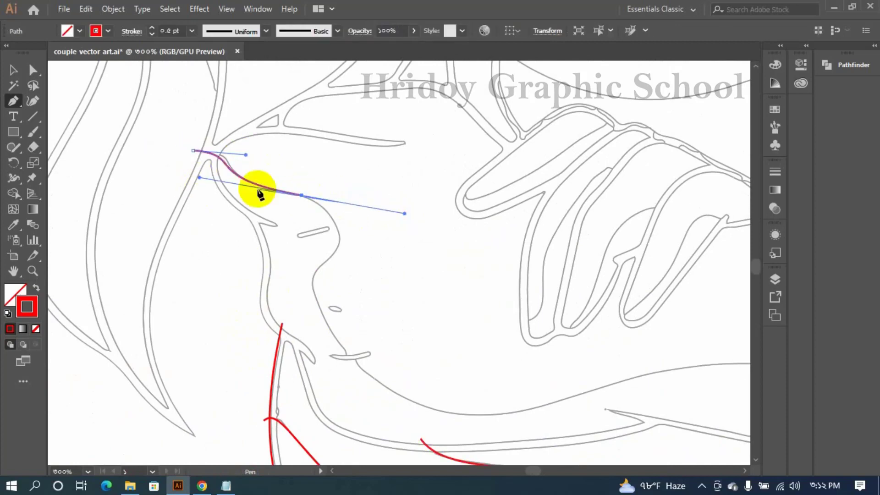
left_click_drag(245, 155, 254, 154)
Continue the face contour around the bulge and inward notch, ending it across the small lens-shaped mark
left_click_drag(333, 235, 212, 127)
left_click_drag(200, 204, 236, 270)
key("ctrl+z")
left_click_drag(196, 160, 191, 173)
mouse_move(283, 105)
left_mouse_down()
mouse_move(229, 102)
mouse_move(217, 133)
left_mouse_up()
left_click(210, 125)
left_click_drag(207, 208, 252, 178)
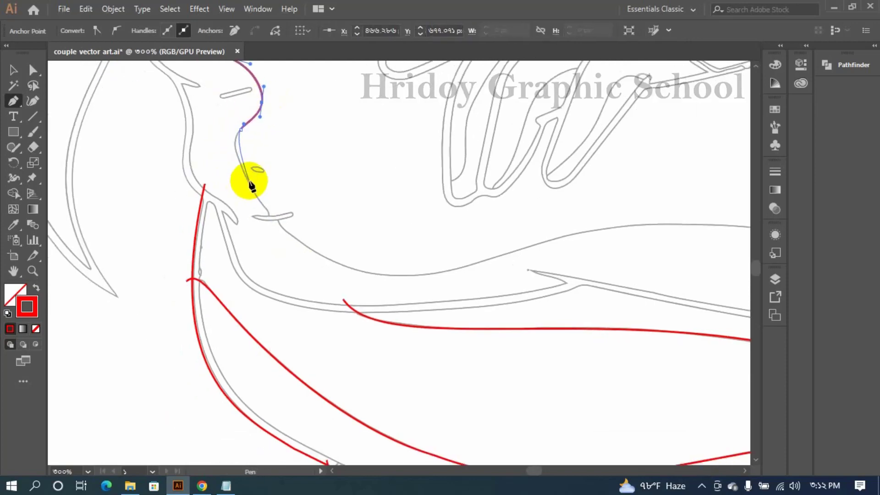
scroll(265, 220, "up", 3)
left_click_drag(271, 251, 265, 289)
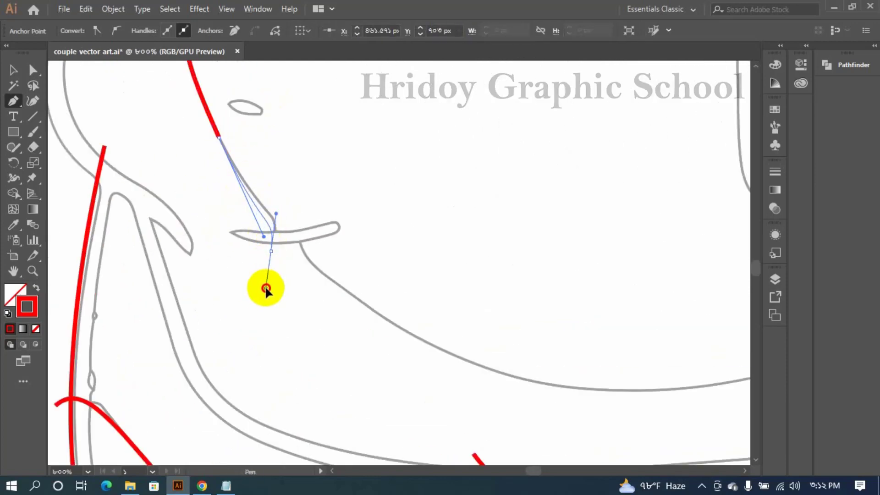
Trace the long contour from the small lens-shaped mark through the shallow dip and along the gentle rise beyond the fingers
scroll(303, 252, "down", 3)
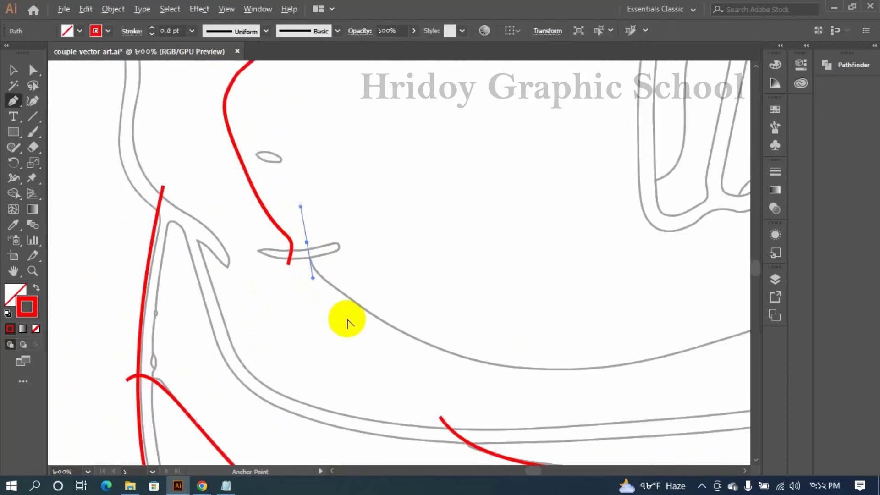
left_click_drag(345, 320, 282, 317)
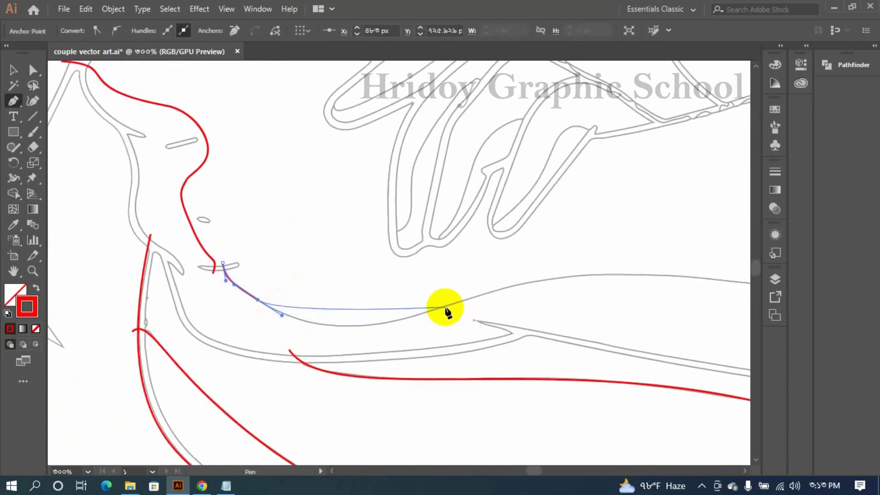
left_click_drag(445, 306, 555, 269)
left_click_drag(558, 300, 248, 242)
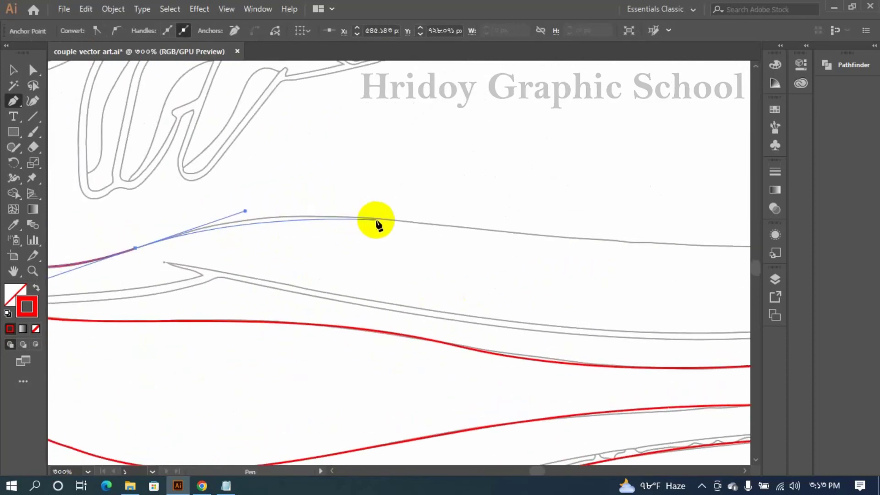
left_click_drag(379, 220, 463, 226)
left_click_drag(544, 250, 264, 258)
left_click_drag(367, 250, 368, 251)
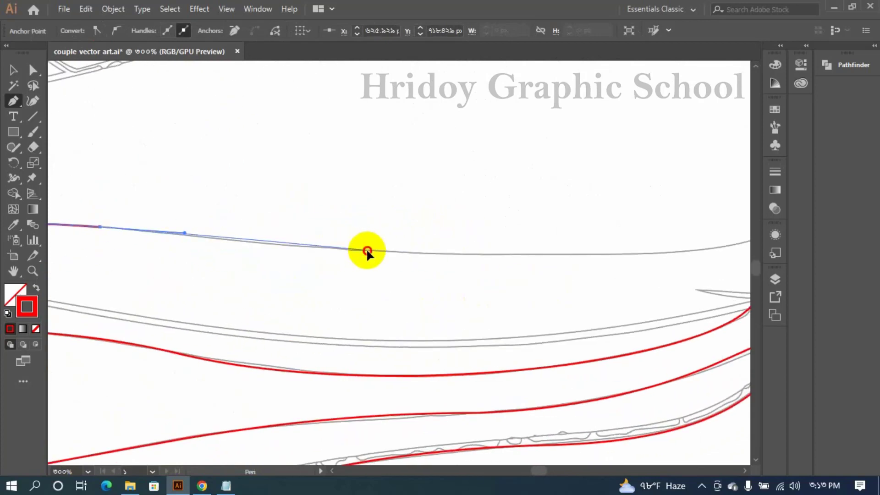
Continue the long contour around the rounded elbow and up across the cuff's lower edge, adjusting the curve handles to fit the sketch
left_click_drag(737, 245, 440, 305)
scroll(440, 305, "down", 2)
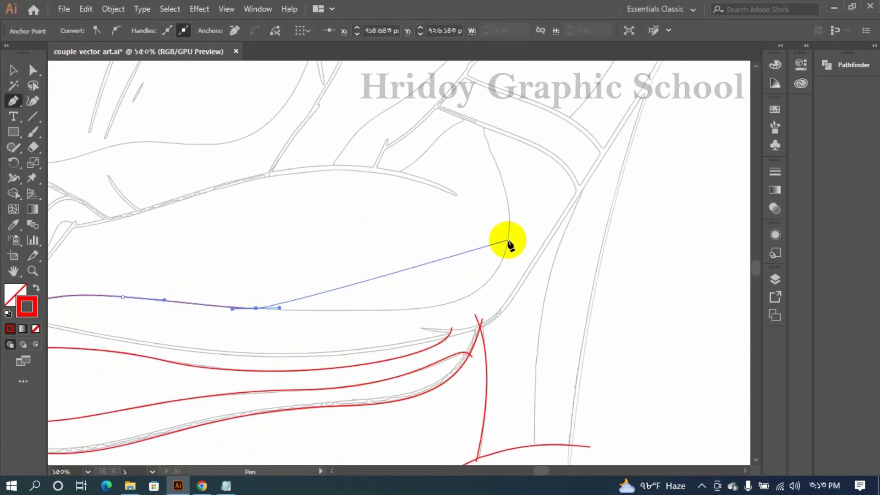
left_click_drag(507, 240, 517, 132)
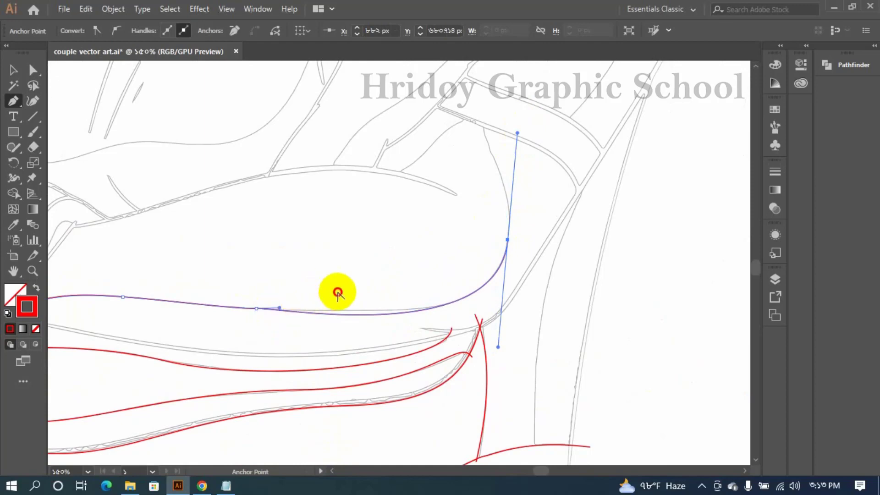
left_click_drag(279, 310, 372, 307)
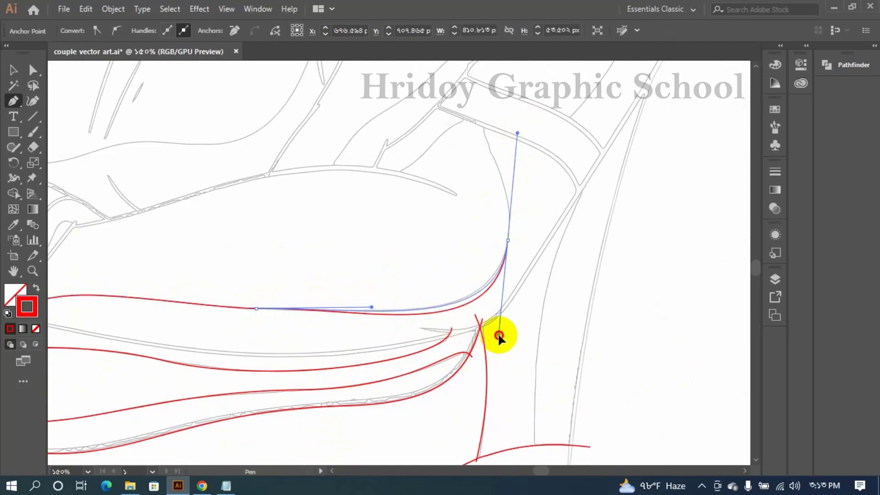
left_click(507, 239)
left_click_drag(507, 241, 523, 189)
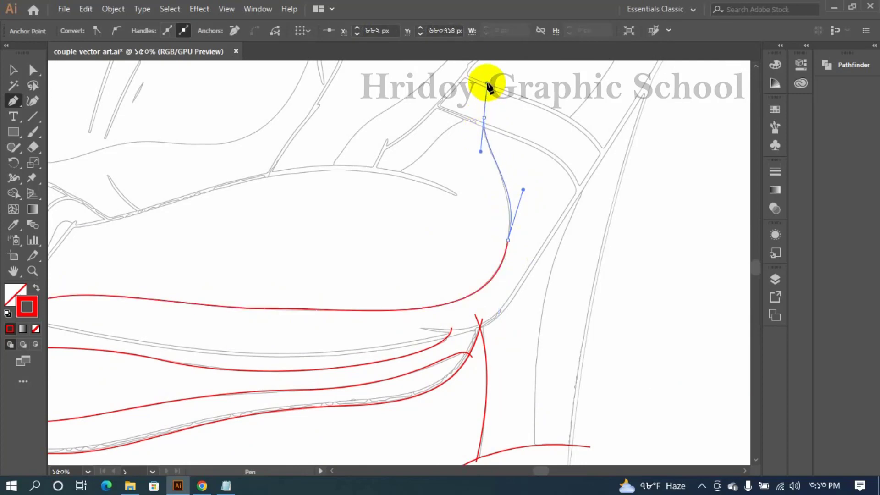
left_click_drag(487, 84, 488, 84)
Start a new path at the split in the woman's lower hair and curve it down the strand to the hair junction
key("space")
left_click_drag(474, 141, 560, 249)
scroll(286, 349, "down", 5)
key("space")
left_click_drag(199, 343, 551, 326)
scroll(333, 247, "down", 1)
key("space")
left_click_drag(282, 181, 296, 233)
key("space")
left_click_drag(354, 94, 356, 206)
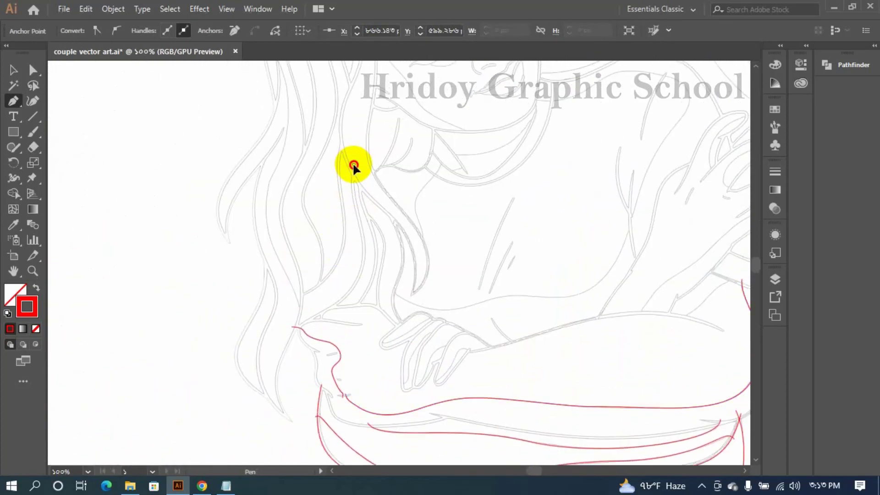
left_click_drag(353, 165, 365, 269)
scroll(359, 240, "up", 2)
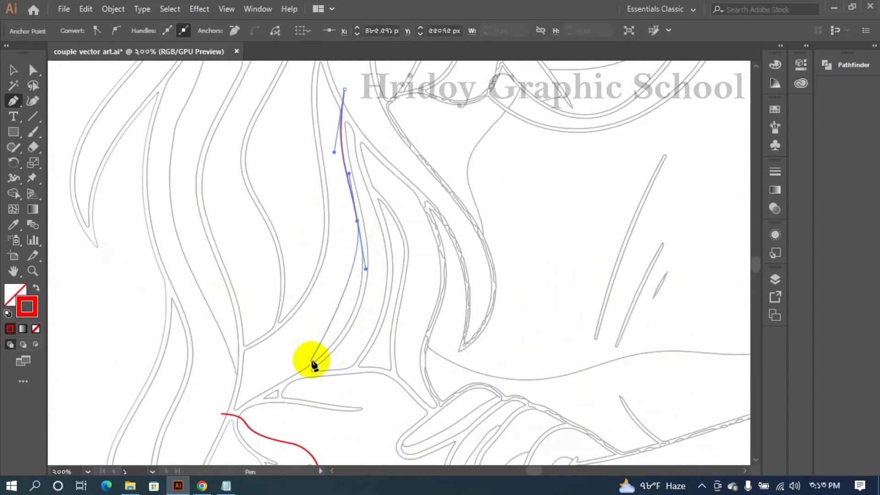
left_click_drag(222, 413, 142, 458)
Continue the strand path down the outer double-line contour beside the face, adding anchors and reshaping the curve to fit the bend
key("space")
left_click_drag(205, 422, 156, 182)
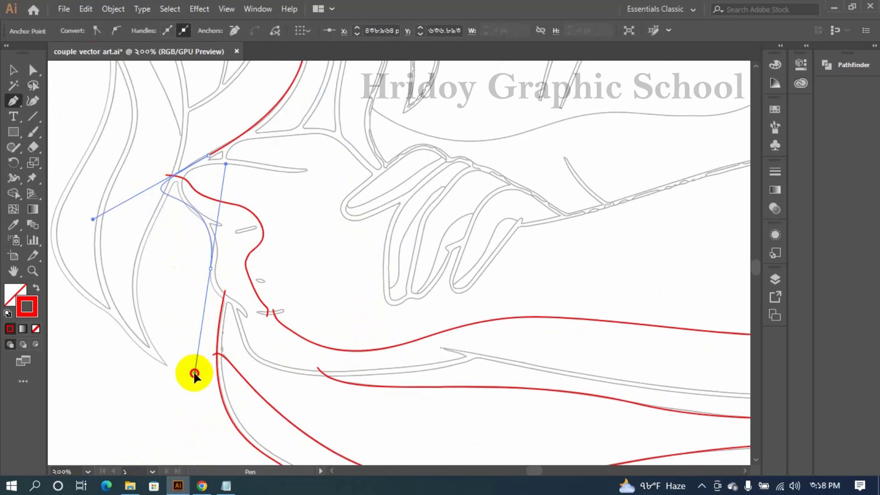
left_click_drag(194, 375, 194, 375)
left_click_drag(93, 219, 139, 192)
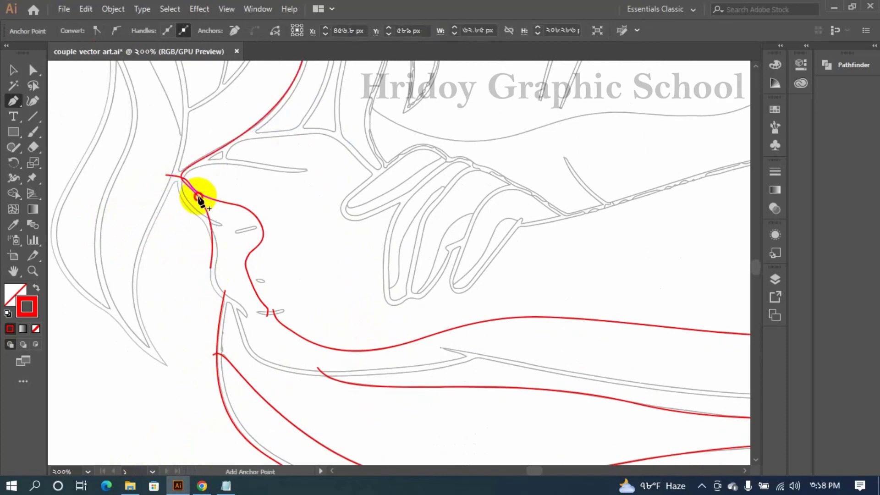
left_click_drag(200, 198, 190, 211)
scroll(204, 238, "up", 1)
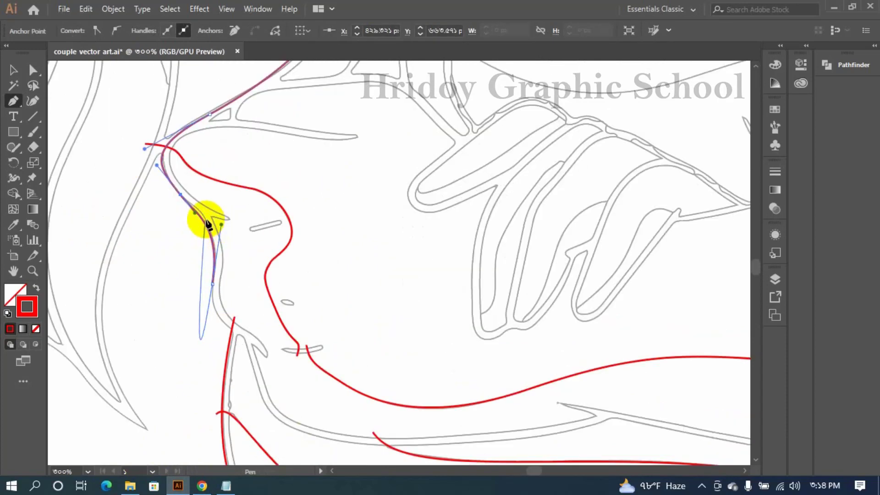
left_click_drag(204, 216, 225, 271)
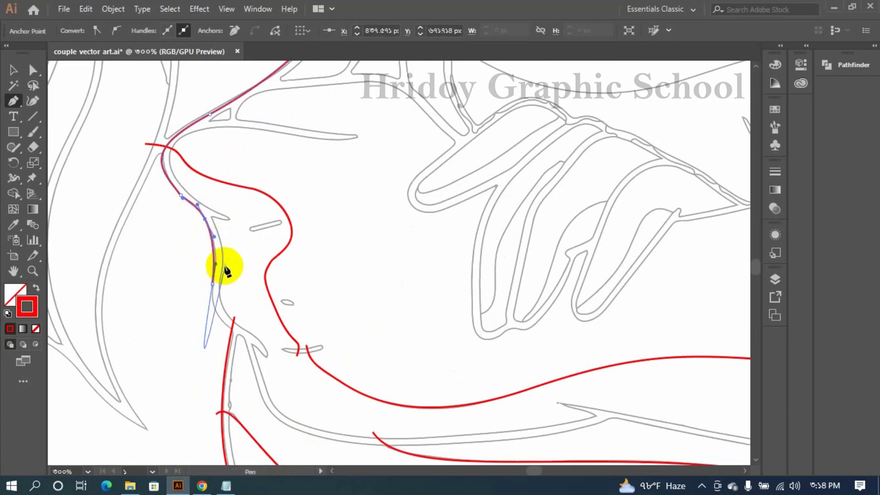
Extend the outer contour path over the narrow vertical band and along the lower double line, ending past the pointed split
left_click_drag(269, 393, 217, 300)
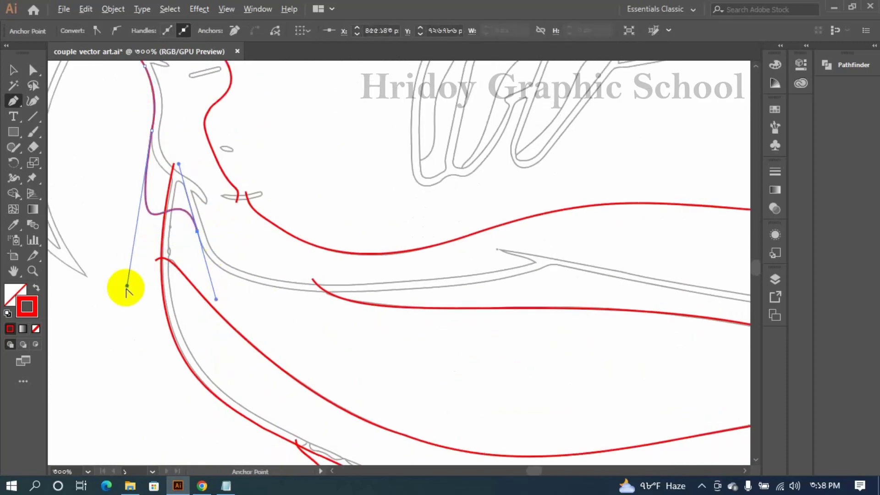
left_click_drag(128, 285, 183, 156)
left_click_drag(394, 283, 477, 235)
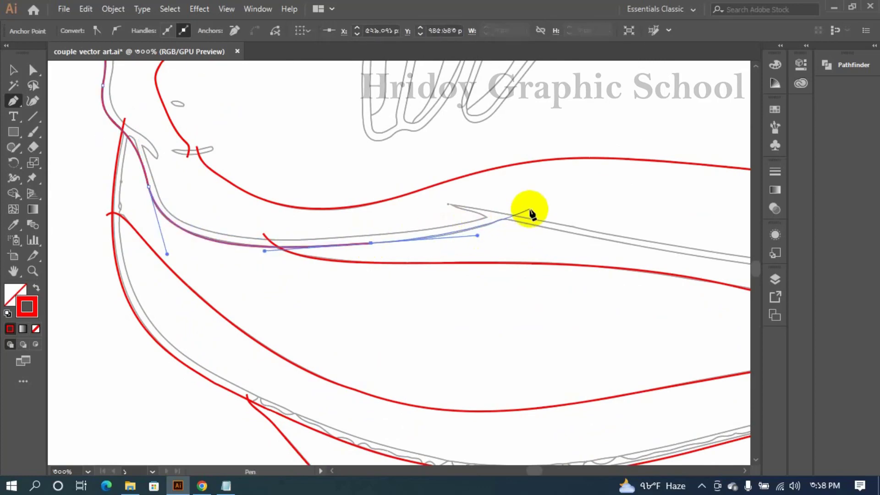
left_click(449, 205, "ctrl")
Trace the second double-line section from its pointed tip to just past the scalloped band's upturned end
left_click(449, 205)
left_click_drag(524, 216, 536, 221)
scroll(619, 263, "down", 2)
left_click_drag(617, 265, 261, 298)
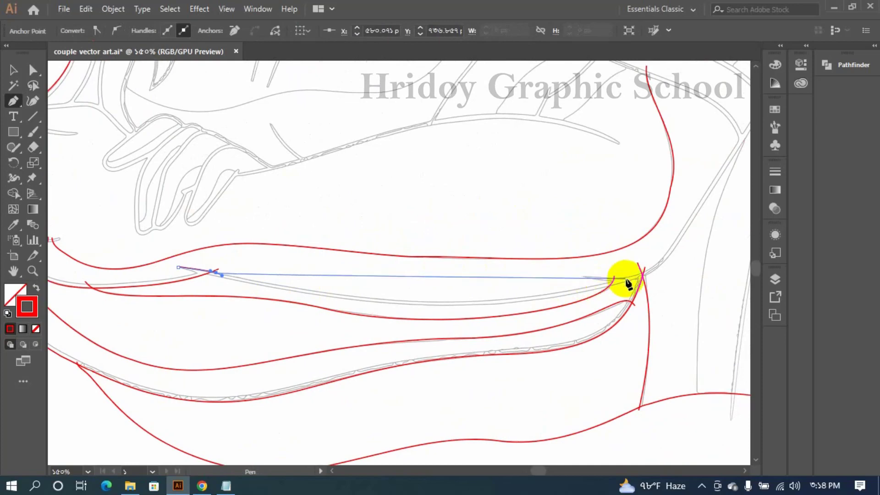
left_click_drag(644, 267, 710, 200)
key("ctrl+z")
scroll(635, 273, "up", 4)
Reshape the second section's path by adjusting its end and middle anchor handles so it follows the sketched double line
left_click_drag(627, 451, 625, 445)
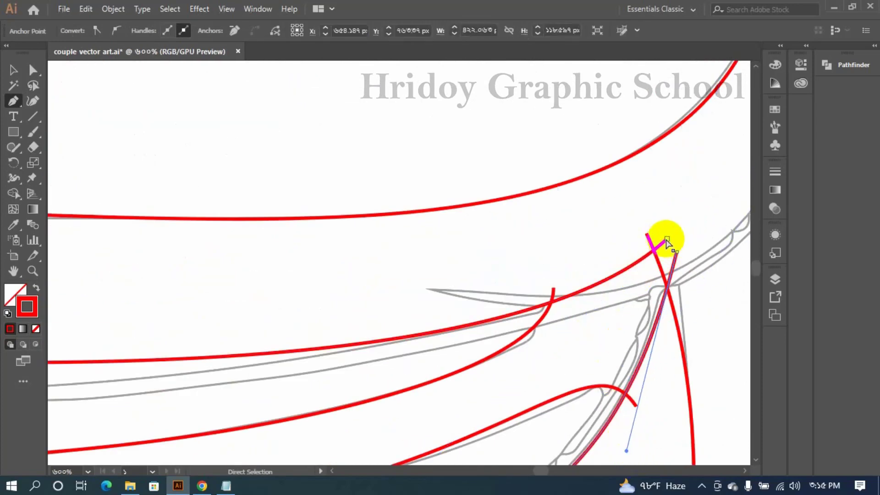
left_click(667, 238, "ctrl")
scroll(483, 360, "down", 3)
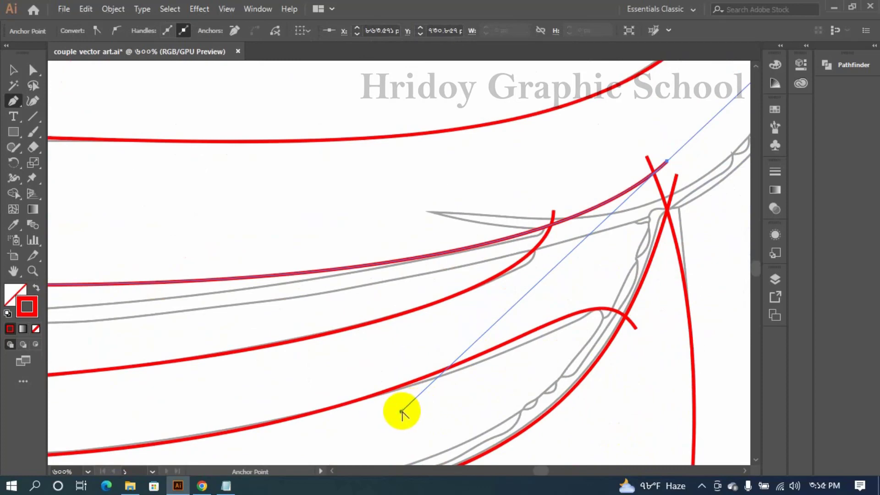
left_click_drag(402, 411, 447, 416)
scroll(387, 412, "left", 10)
left_click(279, 264)
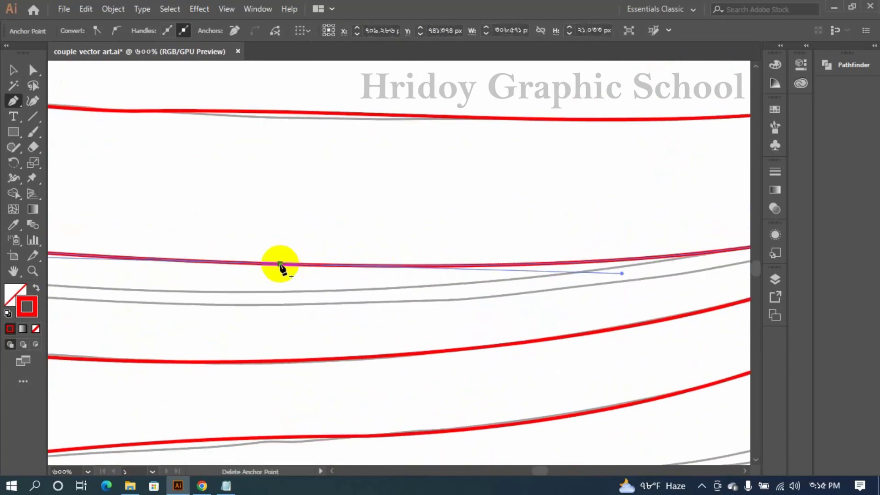
left_click_drag(280, 264, 273, 292)
left_click_drag(428, 328, 313, 291)
scroll(314, 292, "down", 3)
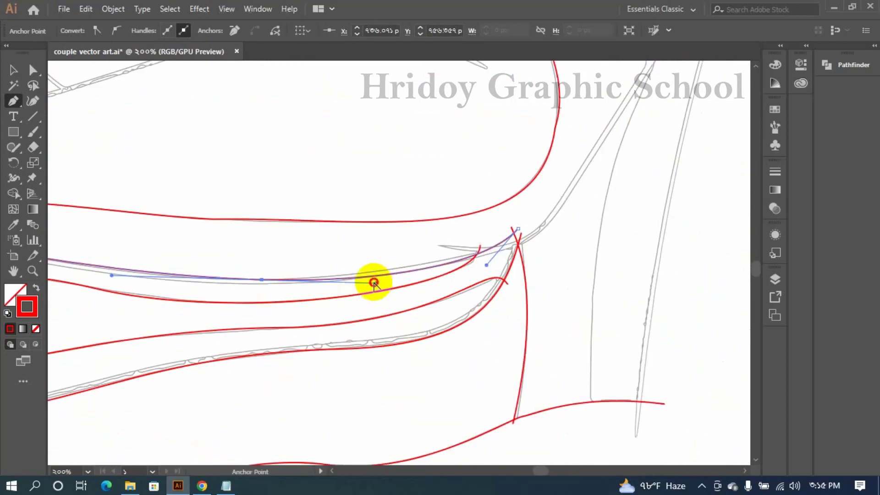
left_click(362, 279)
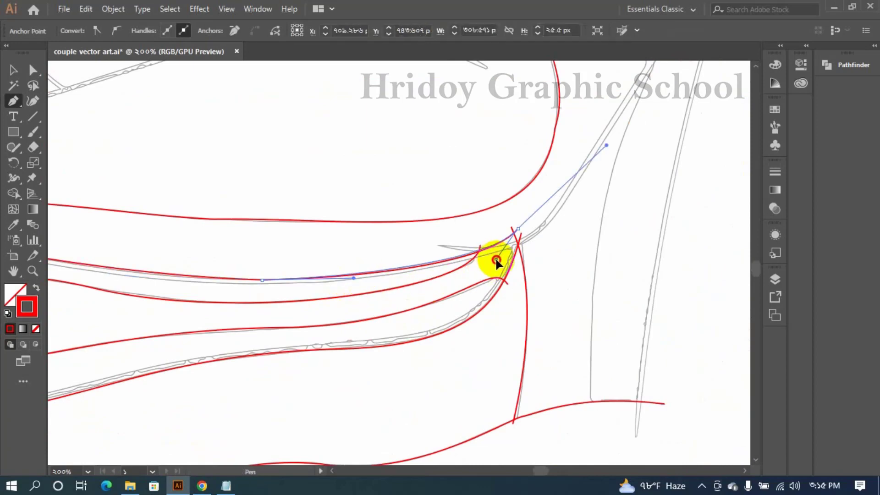
left_click_drag(496, 260, 496, 260)
Add an anchor to the path near the pointed split and adjust its handles to follow the sketched line
left_click_drag(87, 264, 328, 265)
scroll(347, 253, "up", 2)
left_click(342, 259)
left_click_drag(459, 309, 412, 298)
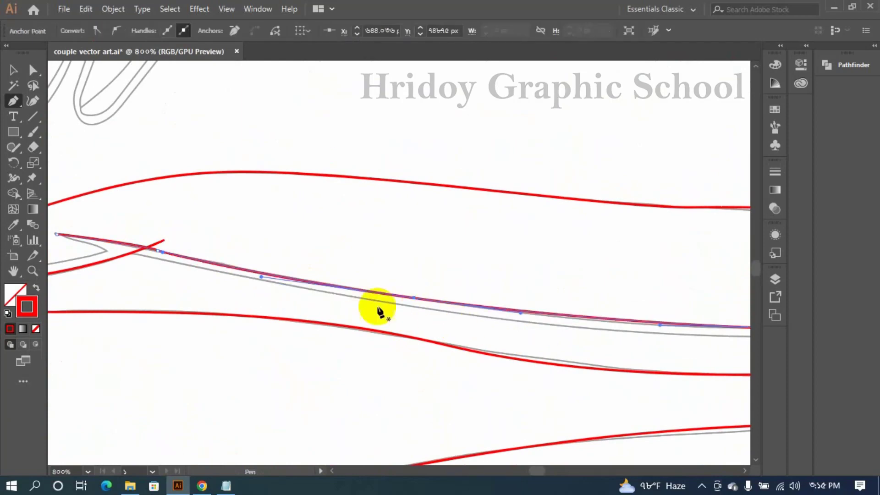
left_click_drag(519, 312, 557, 317)
scroll(628, 345, "down", 4)
Start the outer sleeve outline at the pointed tip beside the band's end, tracing around the bend and up the straight edge
left_click_drag(628, 345, 293, 314)
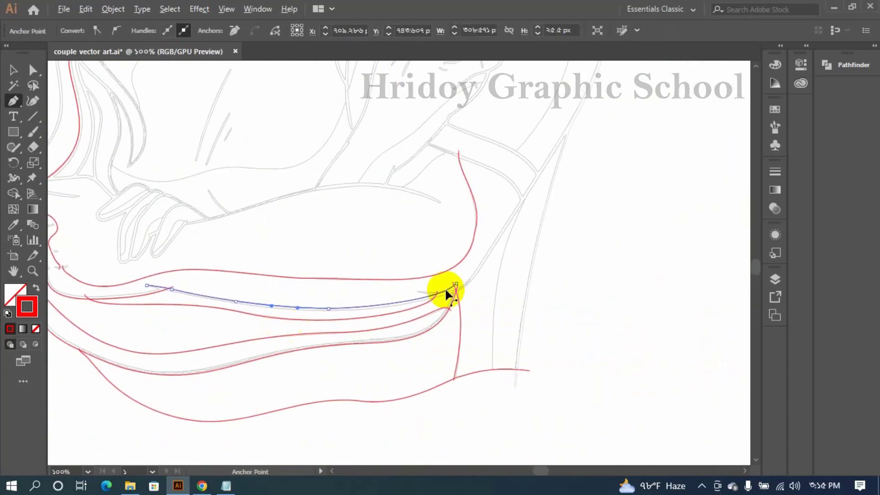
scroll(445, 287, "up", 3)
left_click(355, 296)
left_click(412, 299)
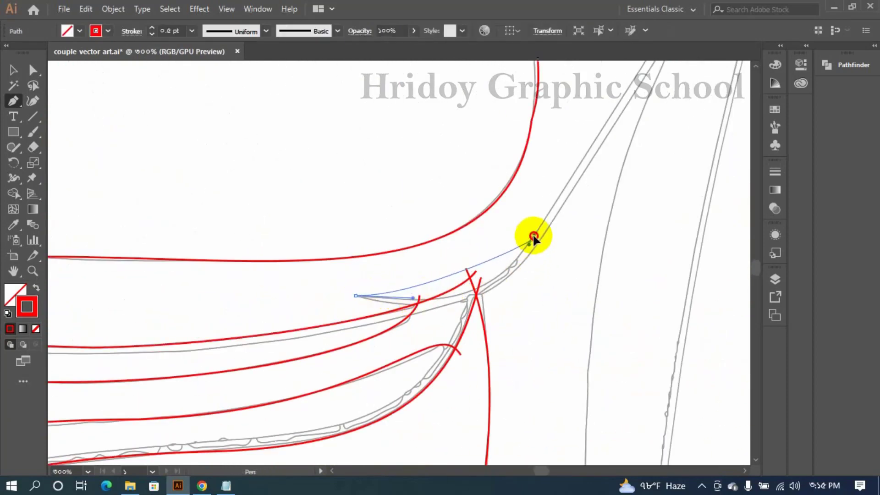
left_click_drag(533, 237, 435, 299)
scroll(585, 160, "down", 3)
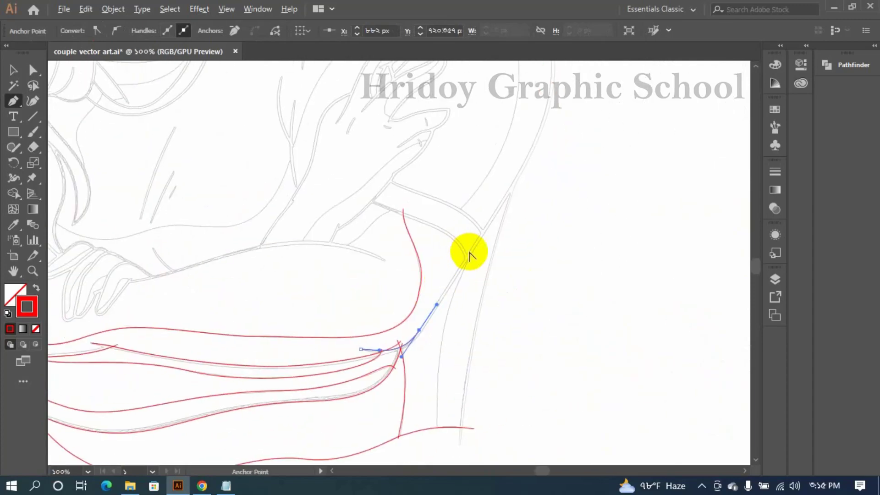
scroll(470, 254, "up", 3)
left_click_drag(533, 149, 564, 325)
Extend the outer sleeve outline around the shoulder and up to the man's earlobe
scroll(585, 95, "down", 2)
scroll(565, 326, "down", 1)
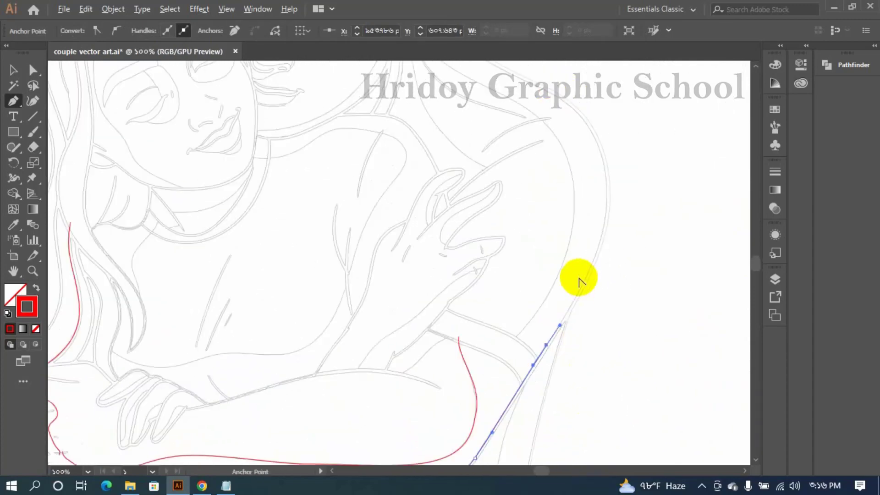
left_click_drag(574, 110, 654, 190)
scroll(569, 160, "up", 4)
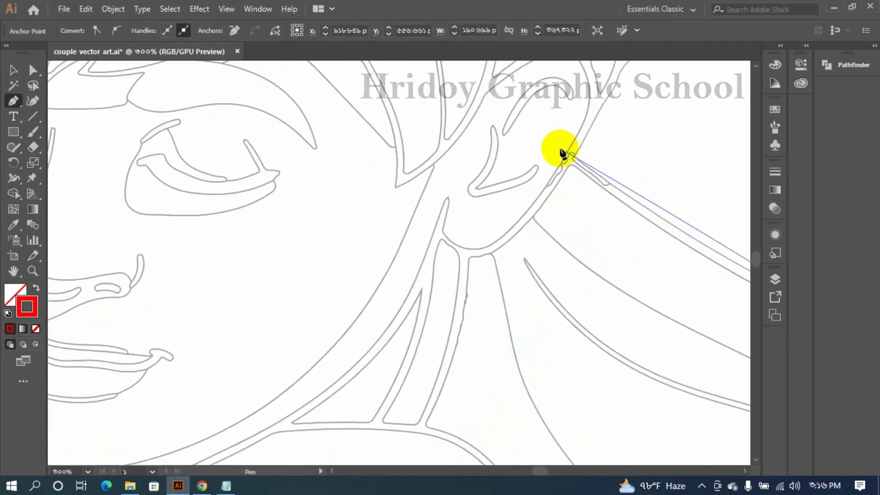
left_click_drag(562, 150, 523, 95)
Refine the shoulder outline by adding an anchor midway and adjusting the handles to match the sketched slope
left_click_drag(595, 241, 244, 138)
left_click_drag(514, 222, 570, 246, "alt")
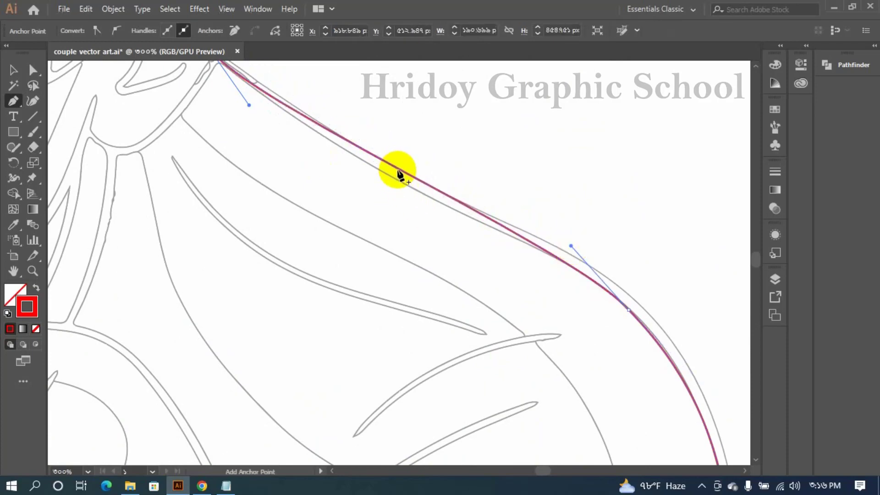
left_click_drag(398, 170, 392, 178)
left_click_drag(598, 276, 566, 250, "alt")
scroll(562, 258, "down", 3)
Trace the inner shoulder line from just below the man's earlobe down to the fold mark on the shoulder
left_click_drag(443, 206, 499, 241)
left_click_drag(477, 306, 491, 210)
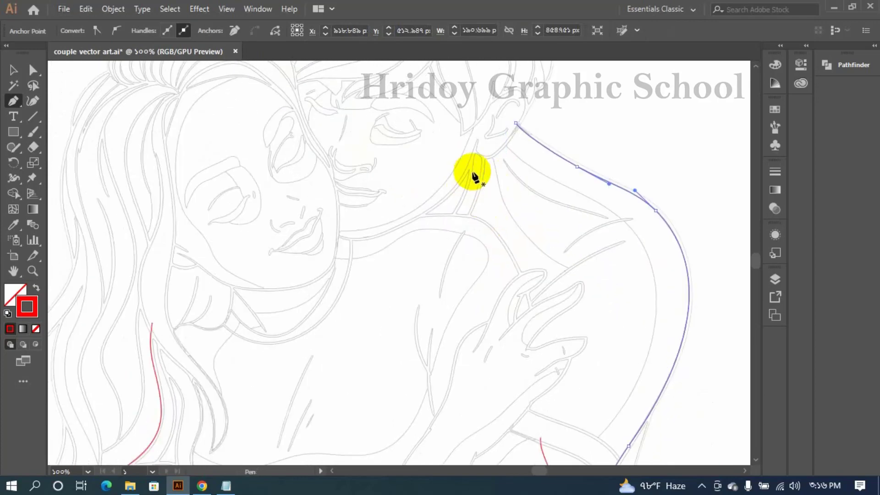
scroll(505, 141, "up", 4)
left_click_drag(495, 142, 520, 179)
mouse_move(621, 268)
left_mouse_down()
mouse_move(354, 155)
mouse_move(491, 222)
left_mouse_up()
scroll(495, 224, "down", 1)
left_click_drag(518, 278, 310, 190)
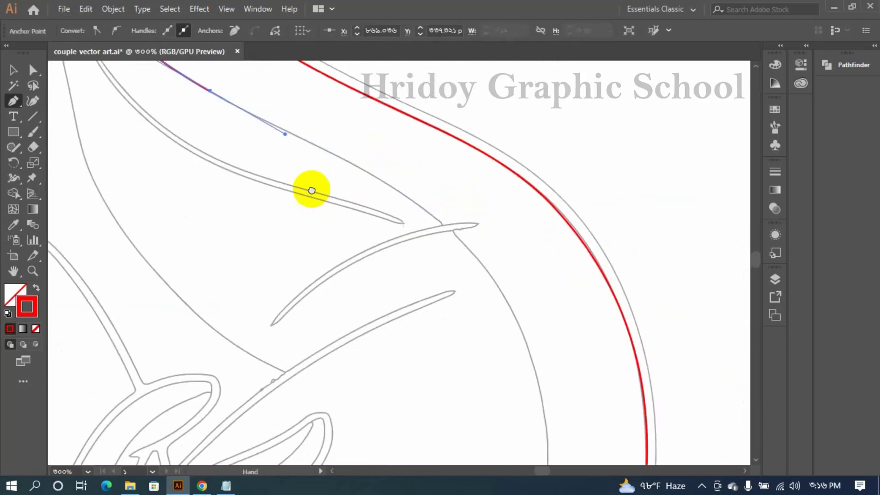
left_click_drag(440, 224, 485, 271)
Extend the inner shoulder line past the fold marks and down the upper arm's curve toward the sleeve band
left_click_drag(483, 306, 241, 96)
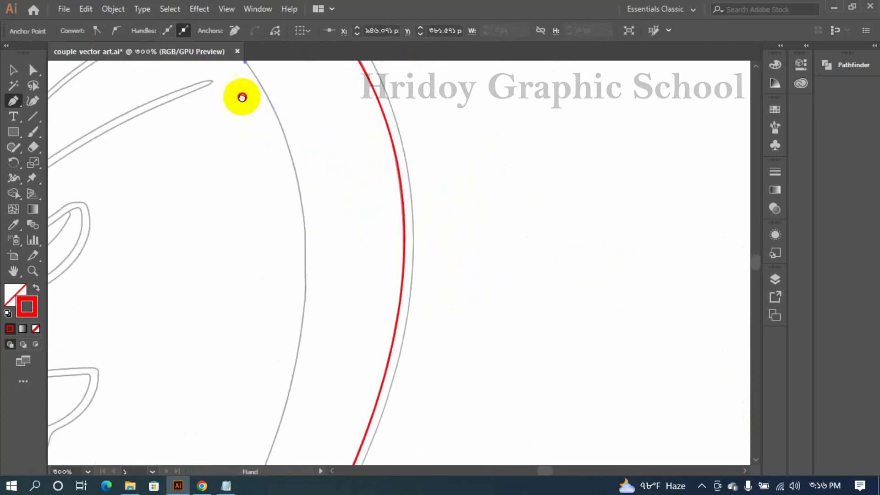
left_click_drag(287, 144, 312, 213)
left_click_drag(258, 109, 355, 278)
scroll(356, 239, "down", 3)
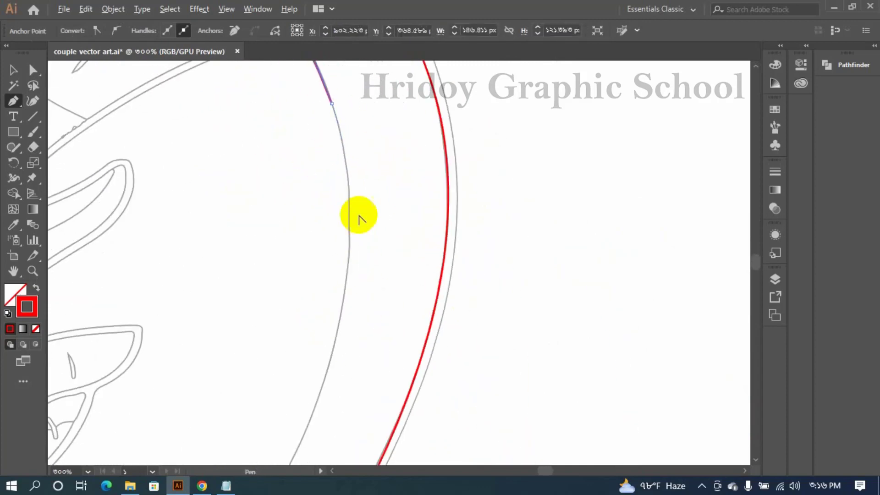
left_click_drag(340, 234, 286, 285)
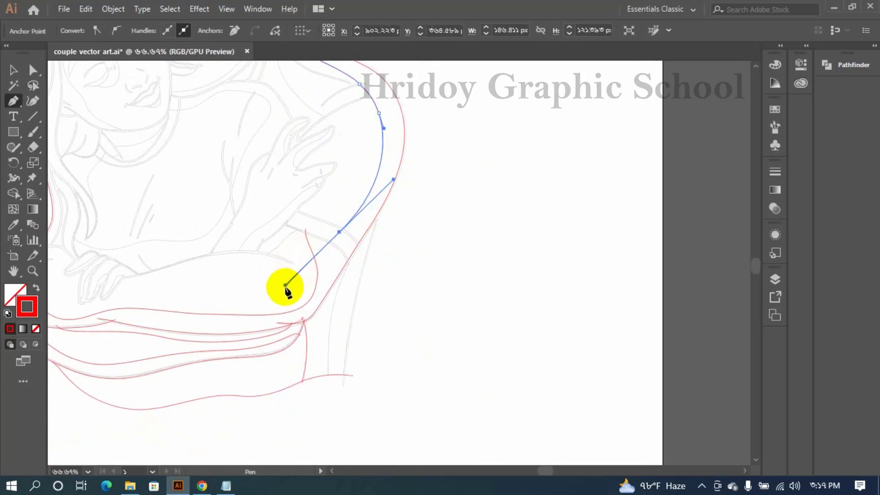
scroll(339, 248, "up", 3)
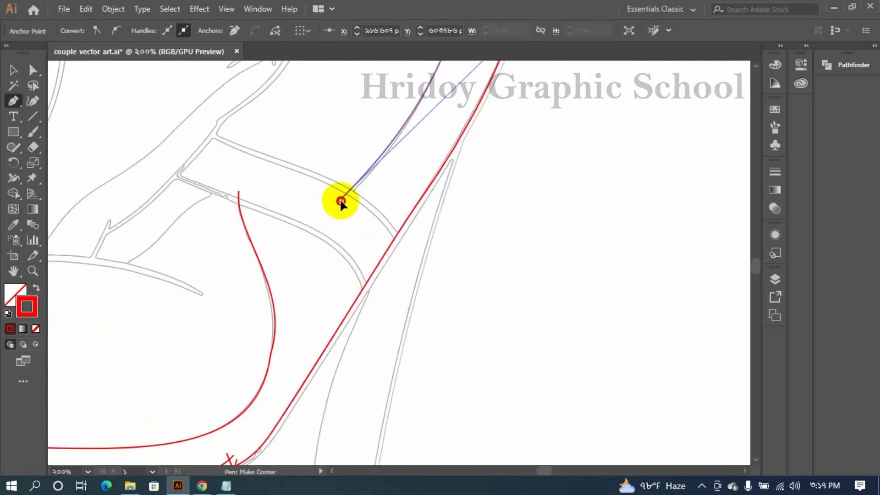
End the upper-arm line inside the sleeve band, adjust its handles to match the sketched curve, and deselect the path
scroll(344, 202, "down", 3)
scroll(368, 186, "up", 2)
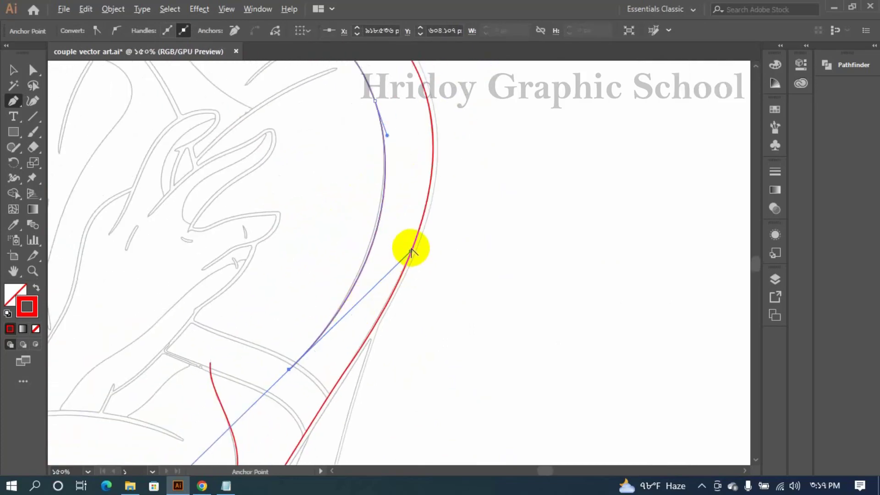
left_click_drag(406, 252, 406, 251)
scroll(286, 392, "up", 3)
left_click_drag(178, 288, 365, 270)
left_click(13, 70)
left_click(290, 250)
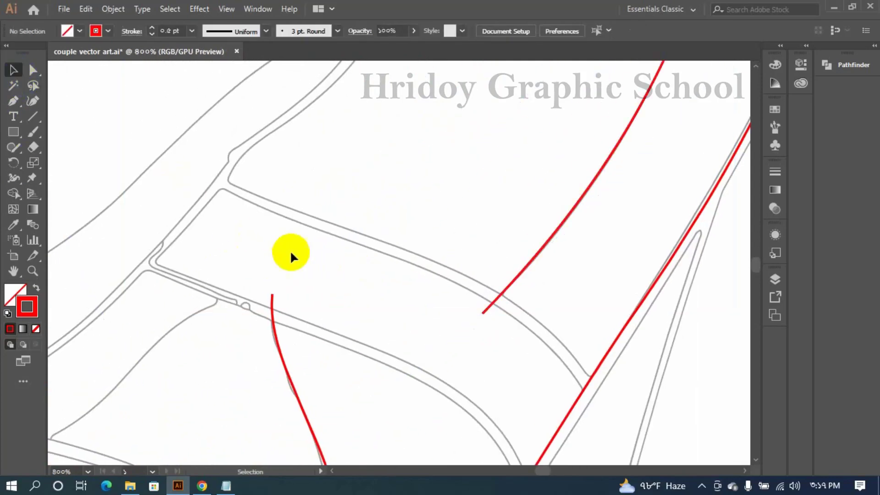
Draw the inner fabric fold line from just below the hem up to the straight sleeve edge beside the band
scroll(289, 265, "up", 1)
left_click_drag(131, 393, 211, 196)
scroll(210, 196, "down", 2)
scroll(379, 271, "down", 5)
scroll(383, 302, "up", 4)
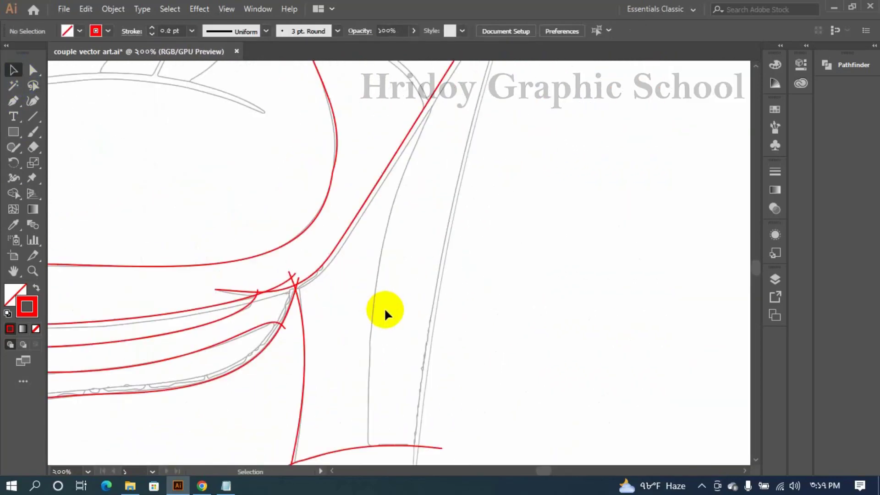
left_click_drag(384, 307, 356, 211)
left_click(14, 104)
left_click_drag(342, 364, 342, 257)
scroll(367, 321, "up", 4)
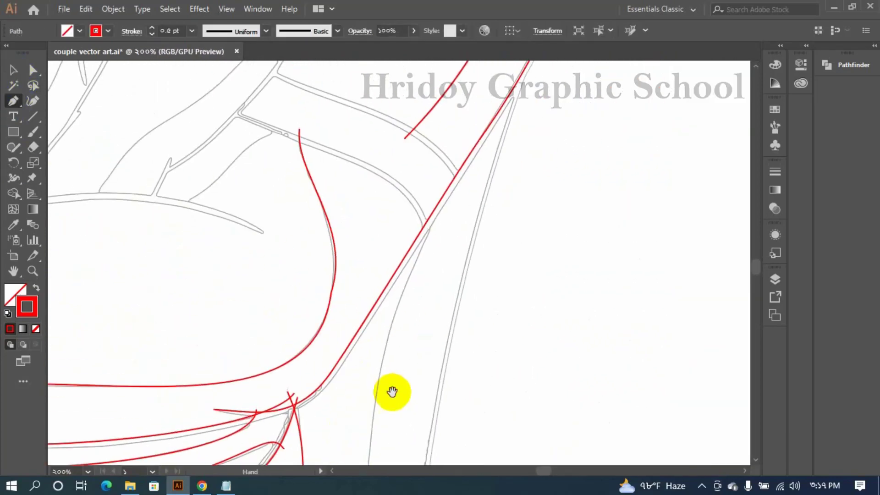
left_click(432, 206)
Adjust the handles at both ends of the inner fabric fold line to follow the sketched curve
scroll(430, 193, "down", 4)
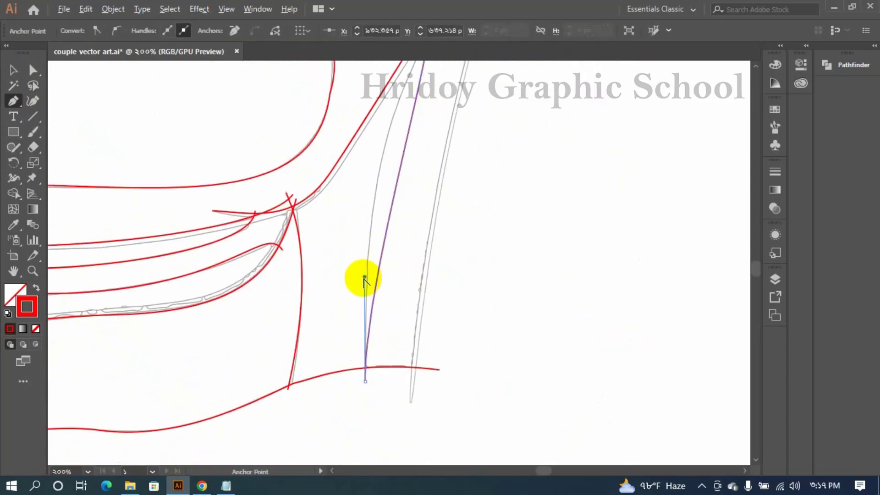
left_click_drag(364, 277, 355, 106)
left_click_drag(392, 127, 296, 361)
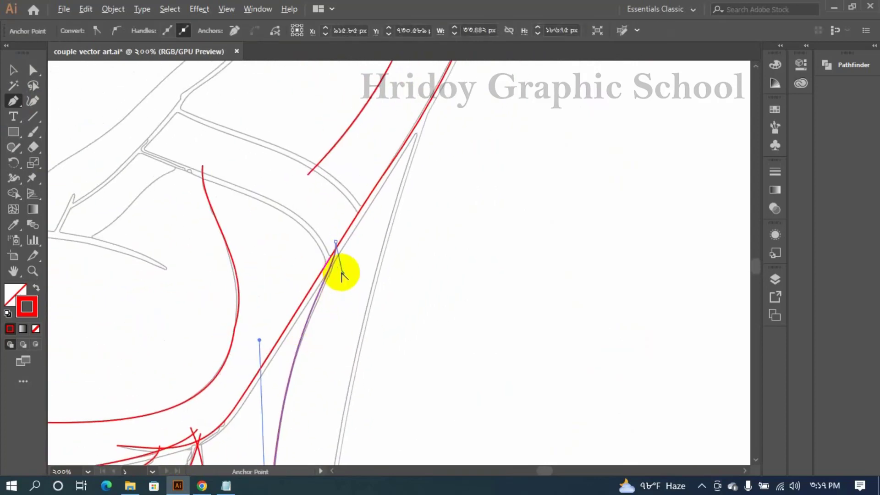
left_click_drag(347, 286, 343, 283)
Start the outer fabric line at the sketched tip below the hem, trace its lower part upward and refine its curvature
scroll(318, 417, "down", 4)
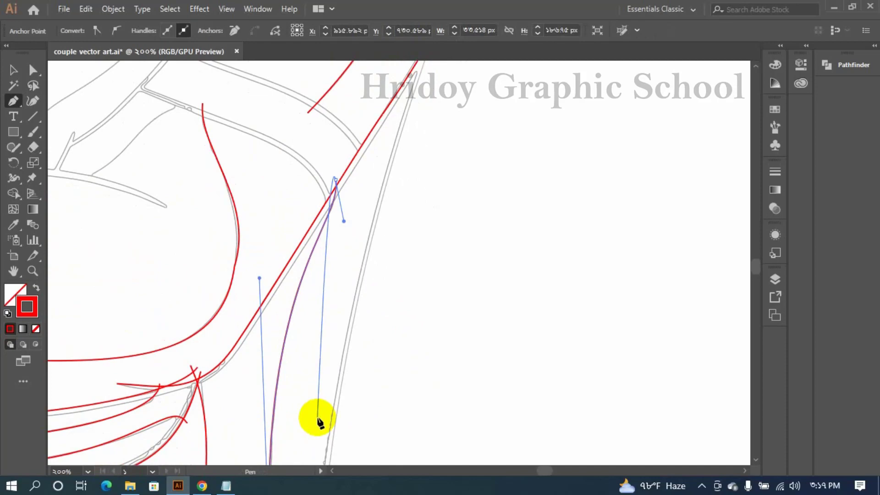
scroll(321, 385, "down", 8)
scroll(320, 334, "up", 3)
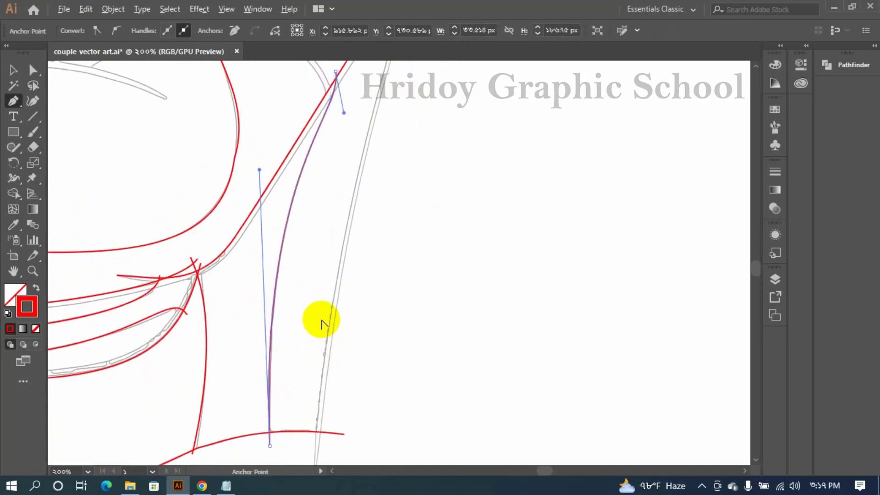
left_click_drag(356, 197, 336, 315)
left_click_drag(326, 363, 296, 127)
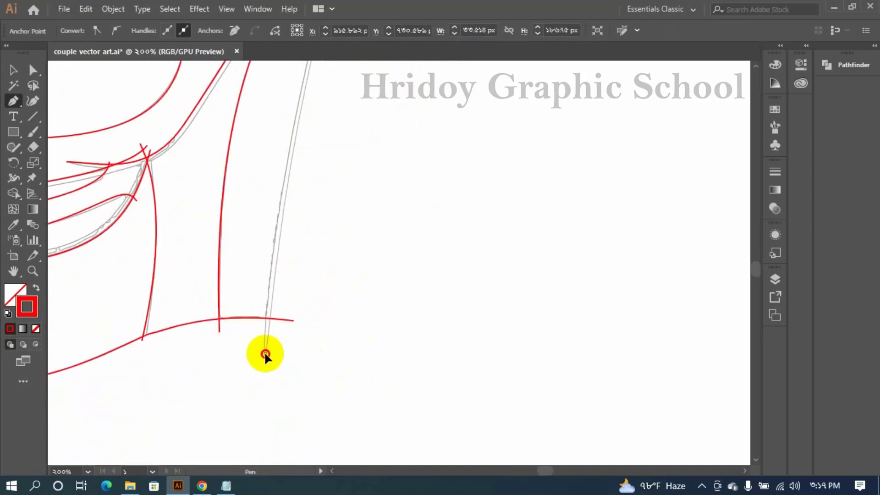
left_click(293, 123)
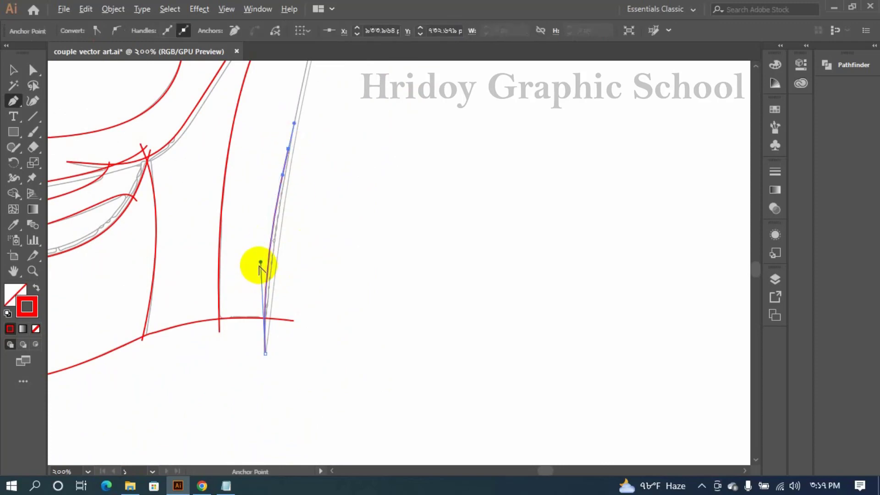
left_click_drag(266, 290, 265, 290)
left_click_drag(263, 443, 254, 484)
left_click(261, 424)
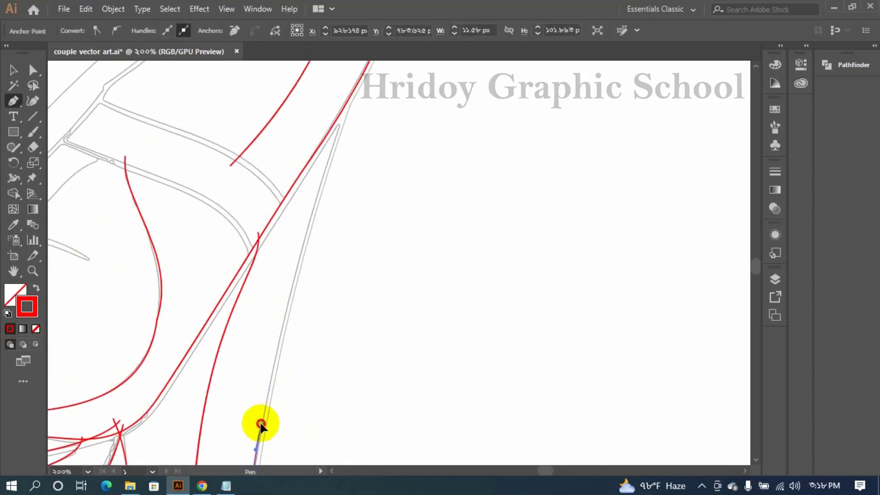
Extend the outer fabric line up past the sketched tip to the sleeve outline and adjust its handles to fit
scroll(311, 298, "up", 5)
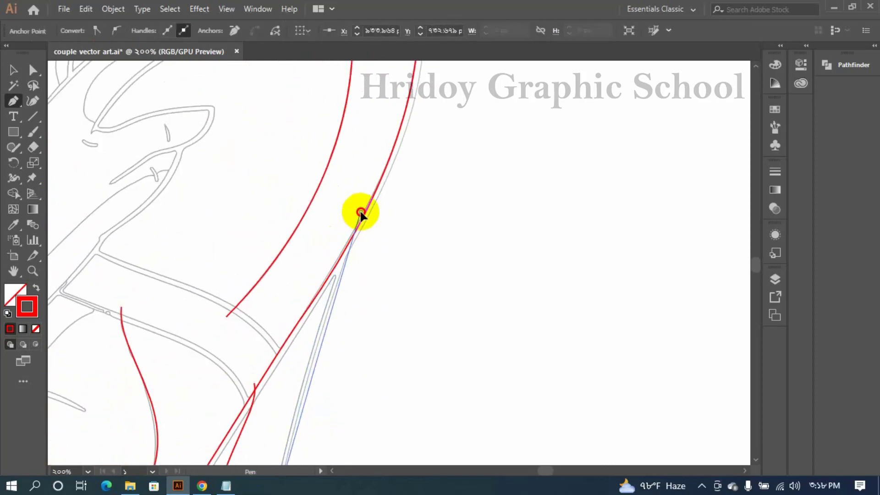
left_click_drag(393, 129, 398, 124)
left_click_drag(368, 315, 421, 98)
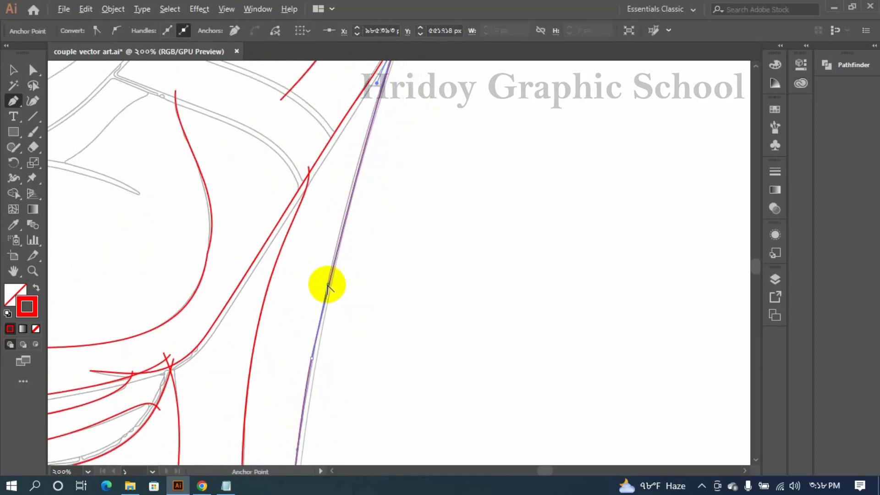
left_click_drag(328, 285, 335, 221)
scroll(388, 327, "down", 2)
Trace the sleeve band's lower edge from the straight sleeve outline to the hand and refine its curve
left_click_drag(332, 326, 427, 252)
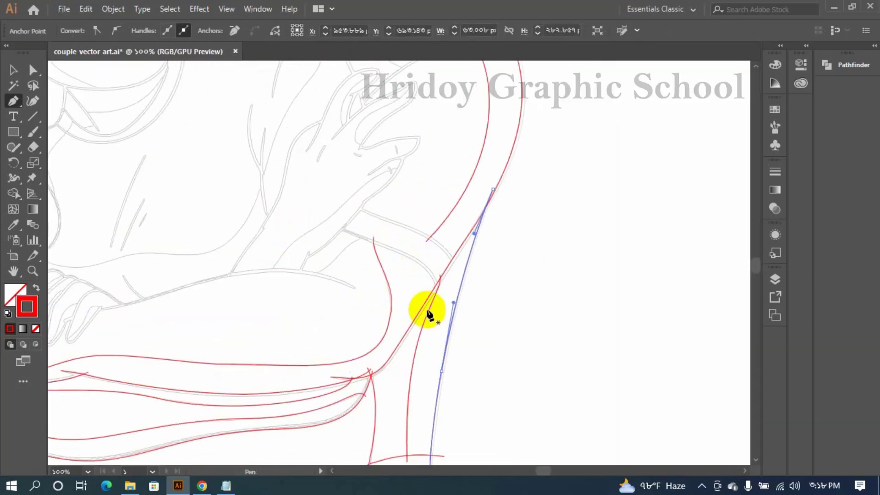
left_click_drag(439, 295, 425, 255)
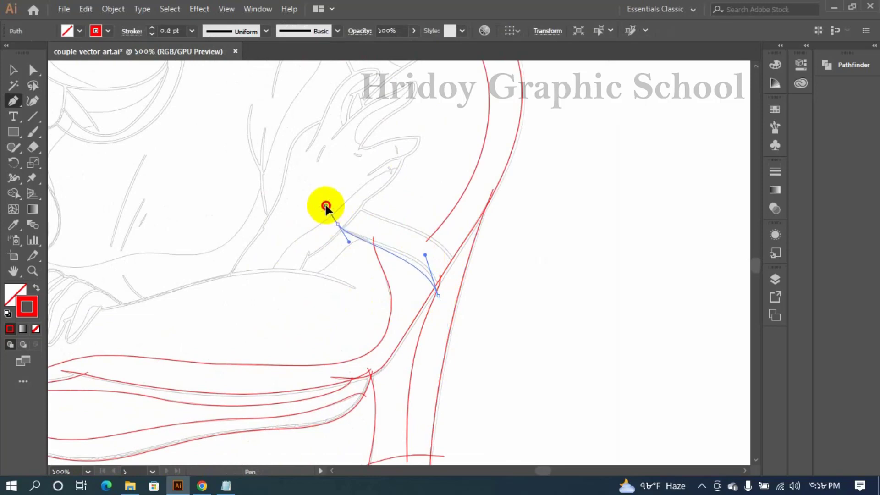
left_click_drag(325, 206, 326, 203)
scroll(371, 249, "up", 3)
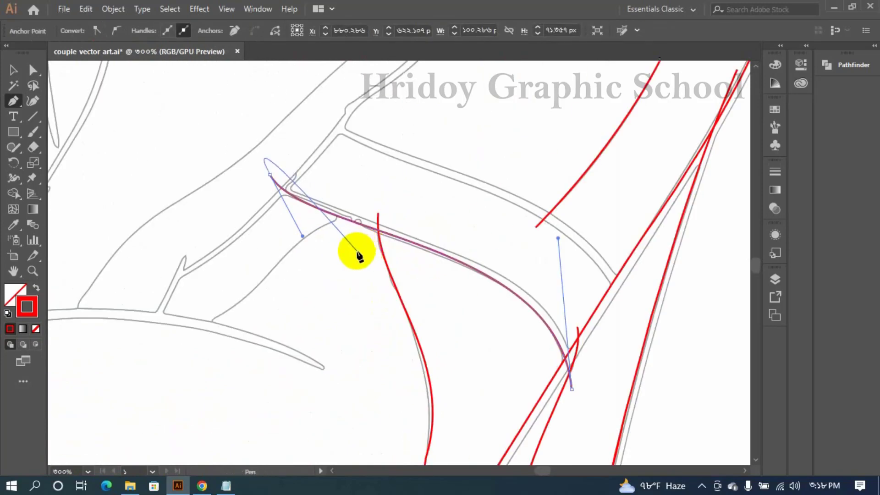
left_click_drag(302, 238, 310, 246)
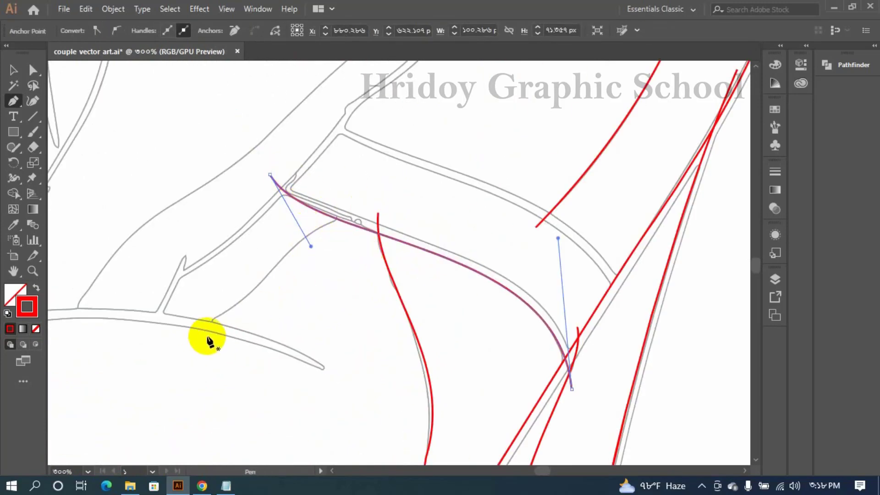
Trace the short fold line from the forearm's upper edge to the band's lower edge, adjusting its handles to fit
left_click_drag(206, 335, 224, 289)
left_click_drag(348, 190, 342, 190)
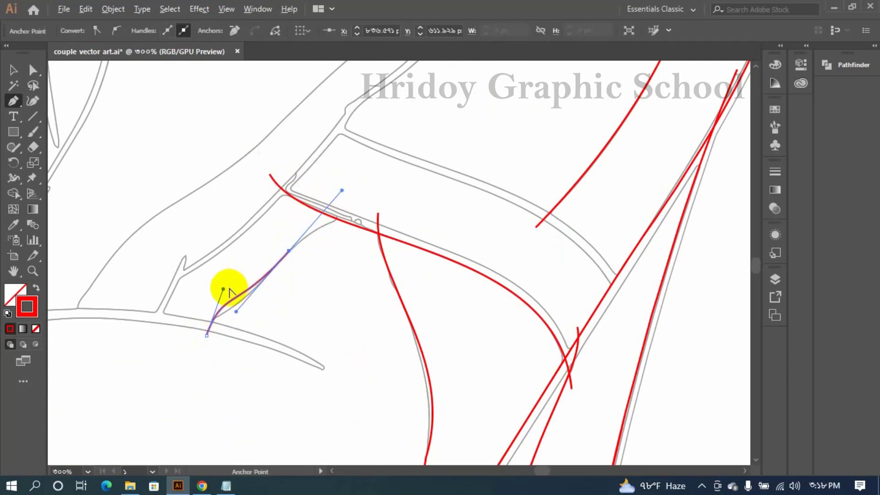
left_click_drag(215, 309, 214, 310)
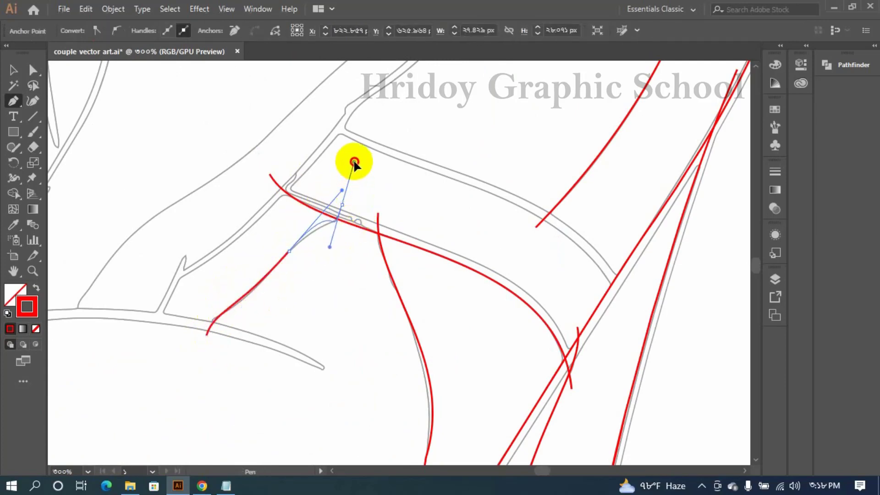
left_click_drag(354, 162, 355, 162)
left_click_drag(322, 215, 323, 215)
left_click_drag(329, 246, 333, 232)
scroll(171, 321, "down", 1)
scroll(174, 359, "down", 1)
Trace the line from the forearm's upper edge along the side of the hand to just past the lowest finger's nail mark
left_click_drag(173, 359, 275, 386)
left_click_drag(210, 349, 215, 310)
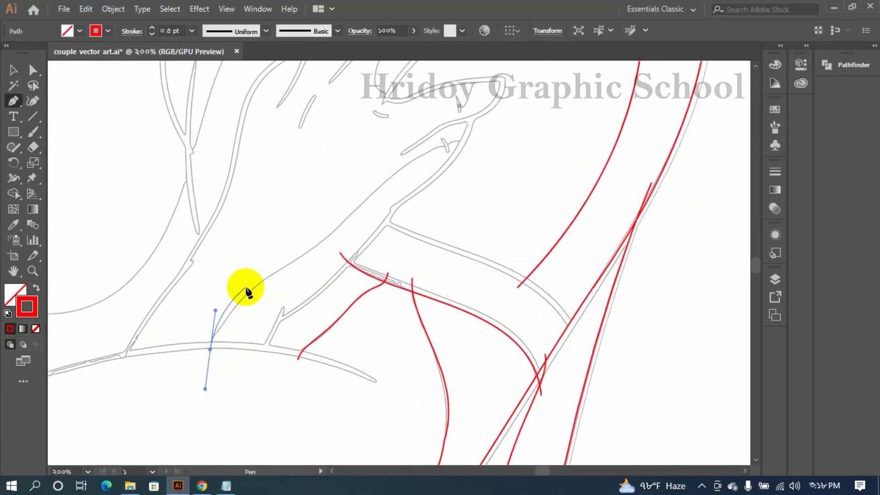
left_click_drag(280, 260, 280, 259)
left_click_drag(215, 310, 209, 335)
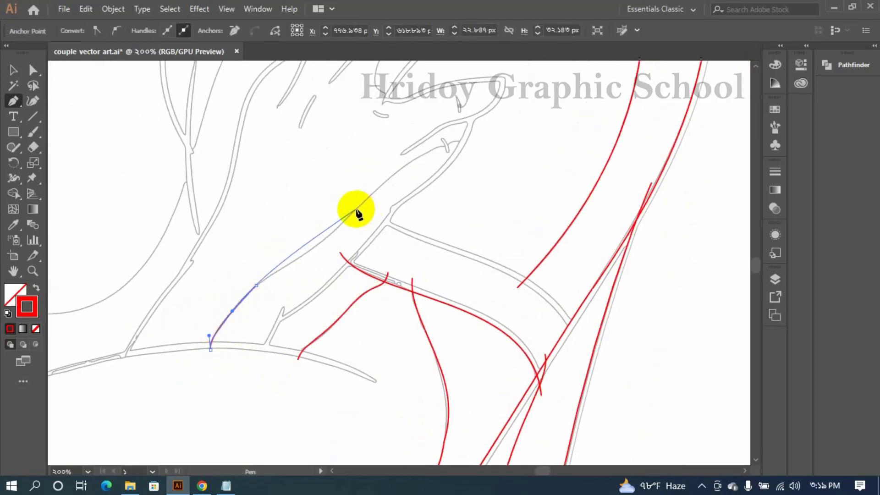
left_click_drag(405, 159, 504, 140)
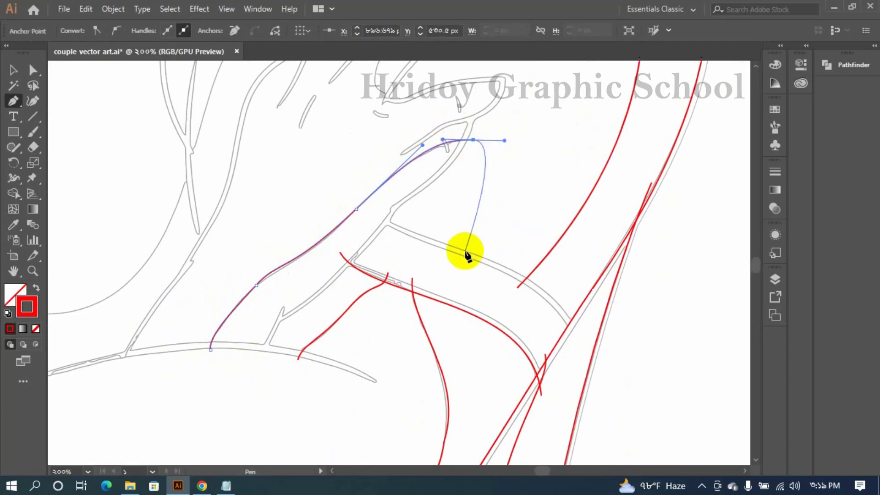
Trace the wavy line across the torso from the hair lock to the fold beside the raised arm
left_click_drag(282, 302, 643, 266)
scroll(259, 341, "down", 2)
scroll(163, 353, "up", 1)
scroll(151, 341, "up", 1)
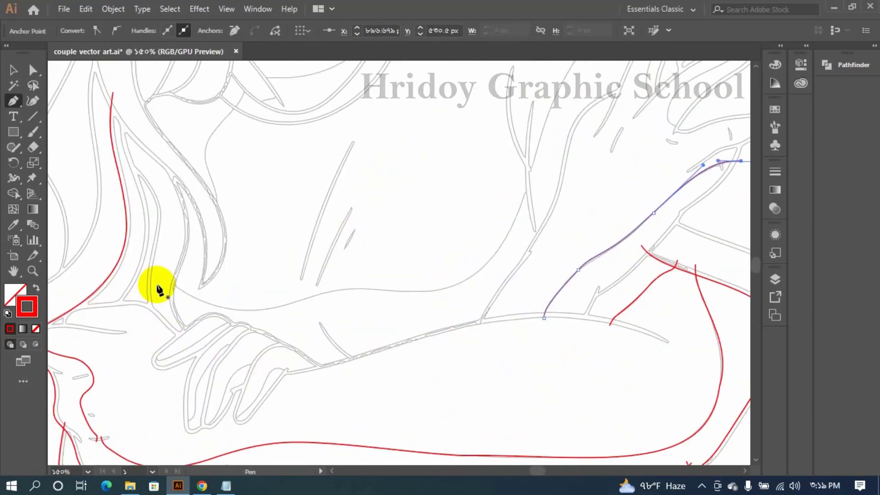
left_click_drag(167, 276, 187, 298)
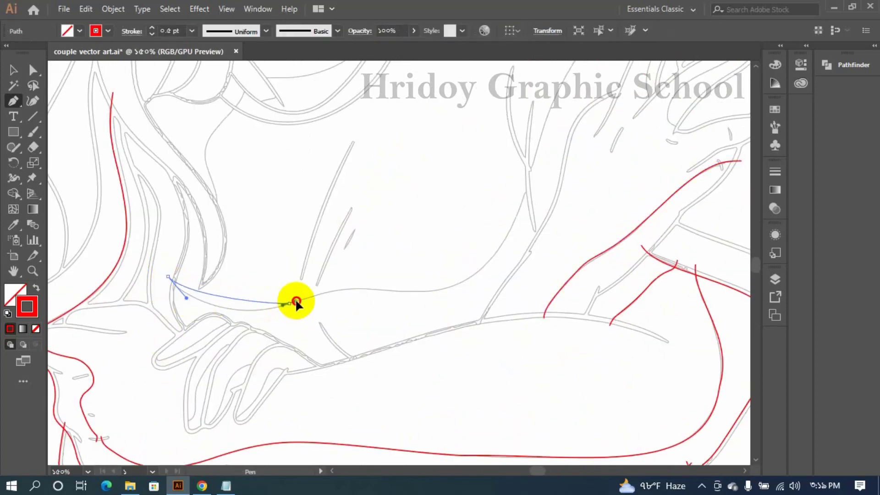
left_click_drag(411, 291, 430, 294)
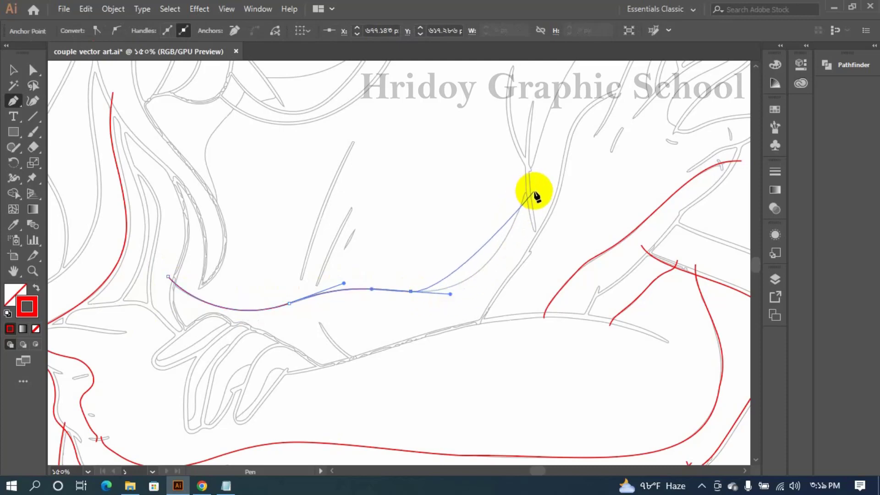
left_click_drag(534, 191, 556, 195)
left_click_drag(410, 321, 473, 323)
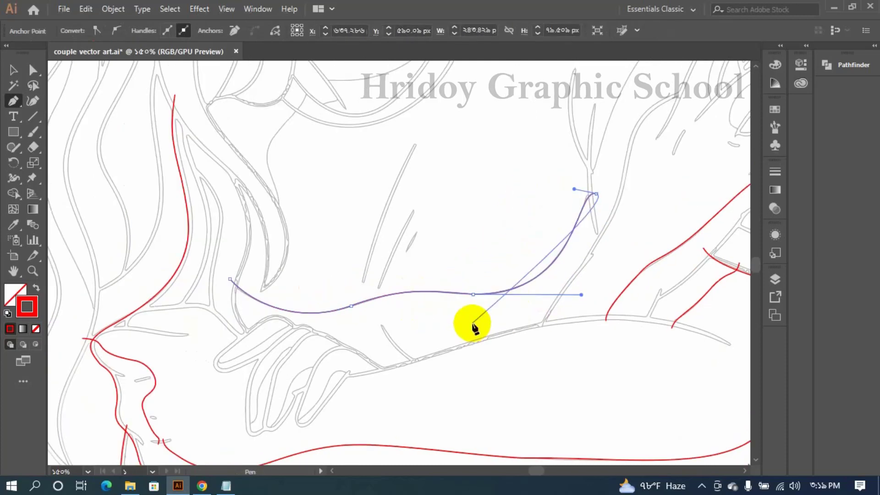
Trace the forearm edge from its tapered tip across to the resting hand and down the nearest finger's side
left_click_drag(367, 412, 348, 318)
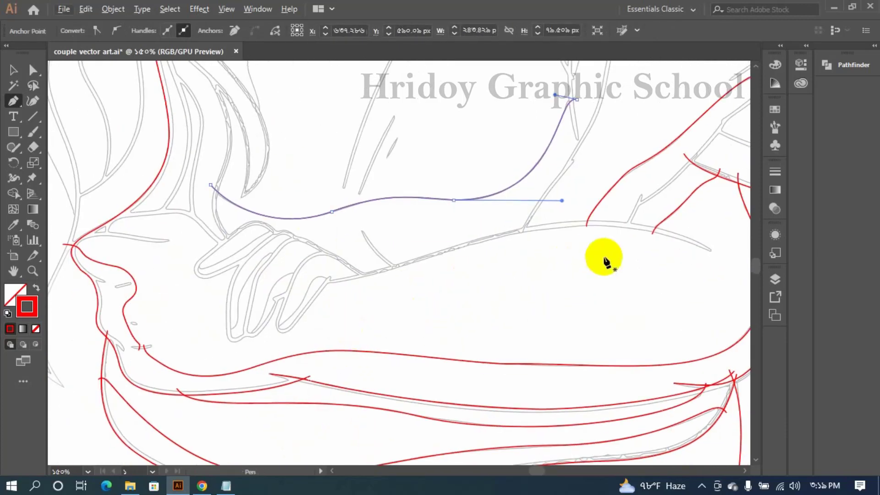
left_click(710, 251)
left_click_drag(517, 233, 405, 263)
left_click_drag(299, 279, 292, 282)
scroll(422, 266, "up", 2)
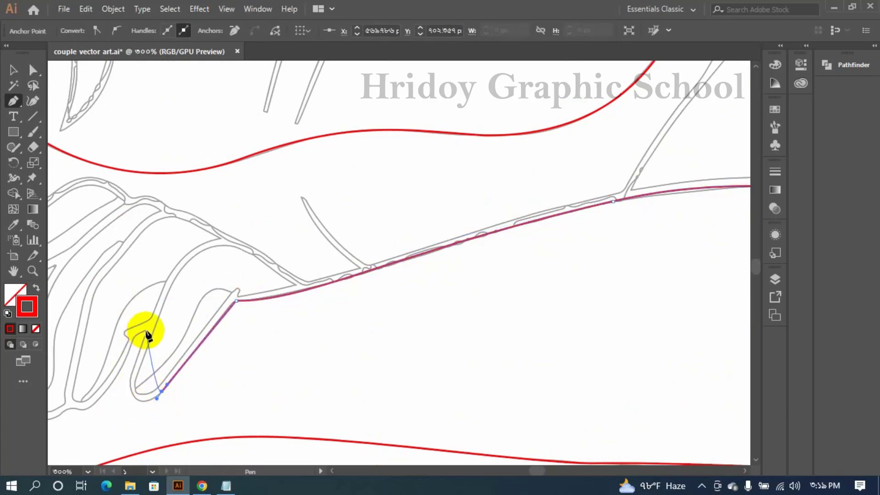
Continue the path around the resting hand's remaining fingertips and back up to the wrist corner
left_click_drag(145, 330, 347, 292)
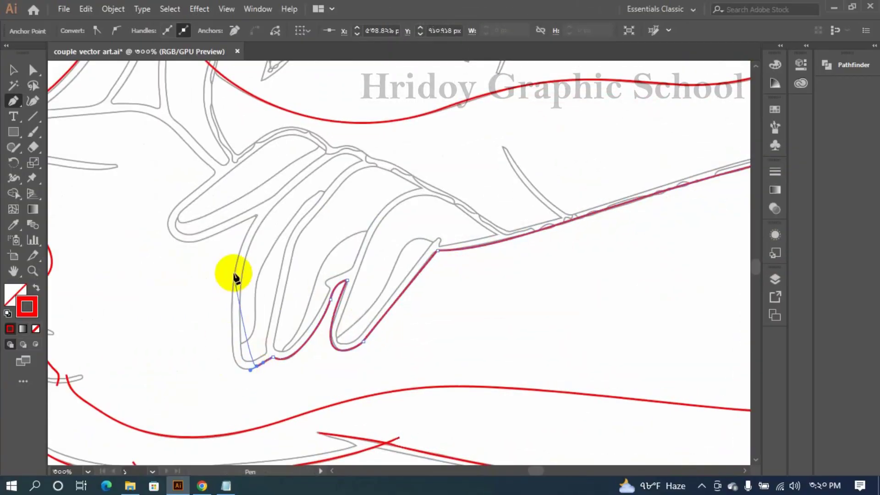
left_click_drag(232, 275, 230, 288)
left_click(257, 214)
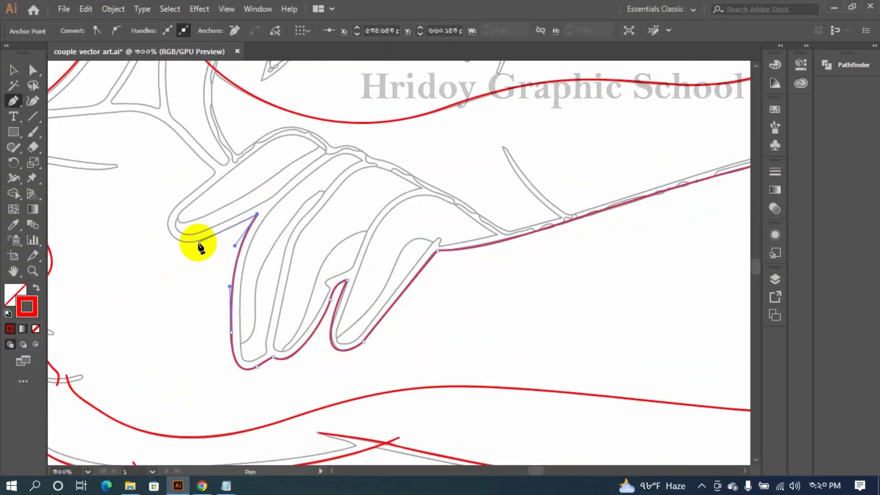
left_click(197, 244)
left_click_drag(176, 205, 203, 175)
left_click_drag(188, 243, 188, 245)
left_click(216, 173)
Continue the path around the uppermost finger's tip to the sharp corner and along the hair's lower edge to the rounded end
left_click_drag(189, 191, 341, 352)
left_click_drag(265, 269, 216, 279)
left_click_drag(343, 299, 339, 304)
left_click_drag(155, 286, 342, 356)
left_click_drag(342, 356, 338, 362)
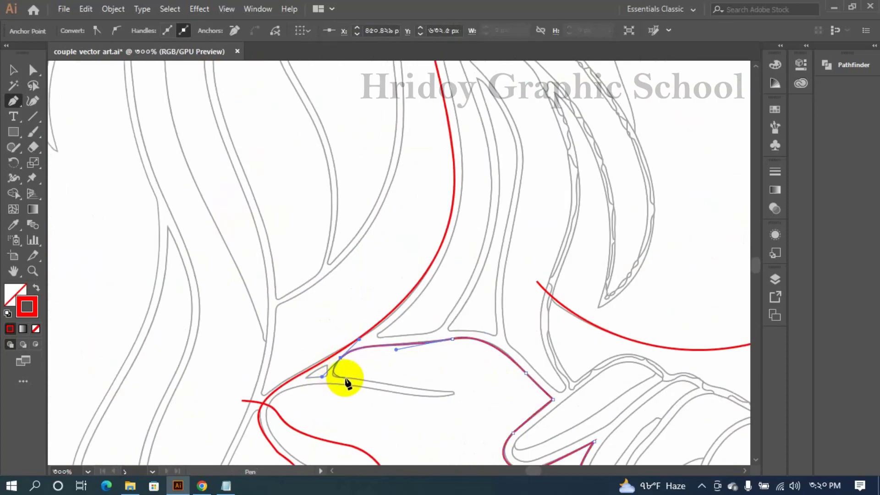
Continue the path out to the narrow fold's pointed tip and back along its lower edge, ending beyond the crossing lines
left_click_drag(465, 394, 473, 393)
scroll(435, 362, "down", 3)
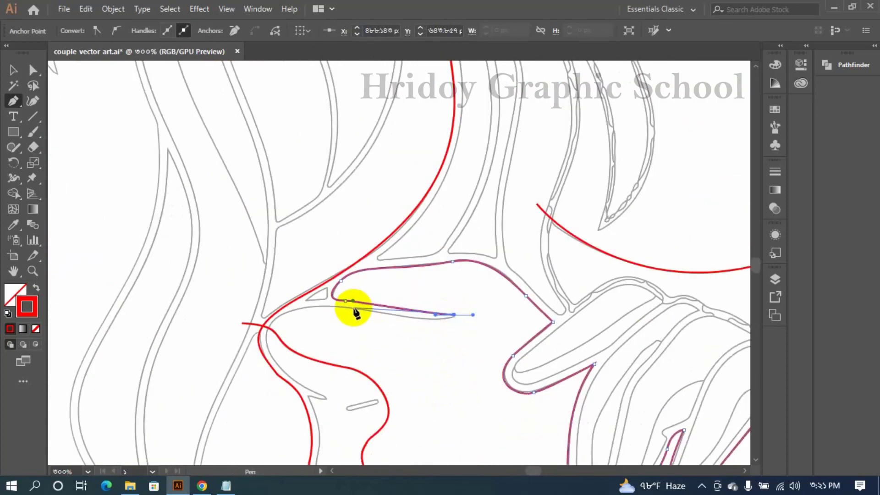
left_click_drag(354, 308, 313, 298)
left_click_drag(435, 316, 443, 325)
scroll(284, 322, "down", 1)
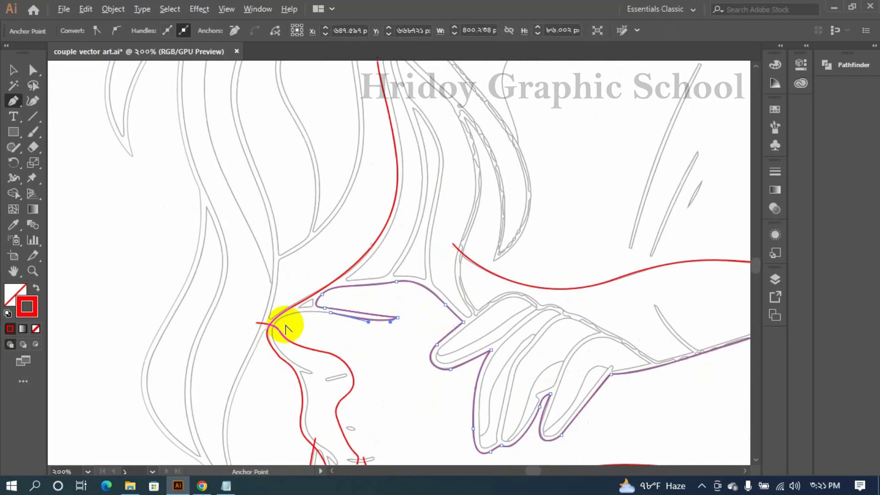
left_click(262, 337)
scroll(321, 294, "up", 6)
key("Escape")
Trace the small triangular gap beside the rounded end as a closed path and shape its curves to the sketch
left_click(165, 394)
left_click_drag(279, 325, 319, 311)
left_click_drag(165, 395, 69, 391, "alt")
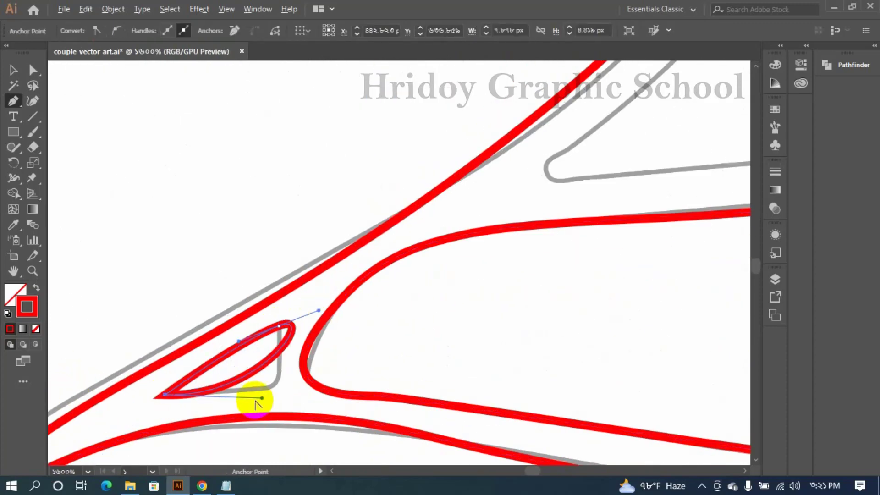
left_click_drag(261, 398, 380, 397, "alt")
left_click_drag(318, 311, 271, 415, "alt")
left_click_drag(381, 398, 312, 375, "alt")
Trace the slender curved mark crossing the two open line ends as a closed path
scroll(314, 373, "down", 2)
mouse_move(220, 360)
left_mouse_down()
mouse_move(344, 404)
mouse_move(234, 366)
left_mouse_up()
left_click_drag(161, 385, 318, 369)
scroll(238, 339, "up", 4)
left_click(195, 341)
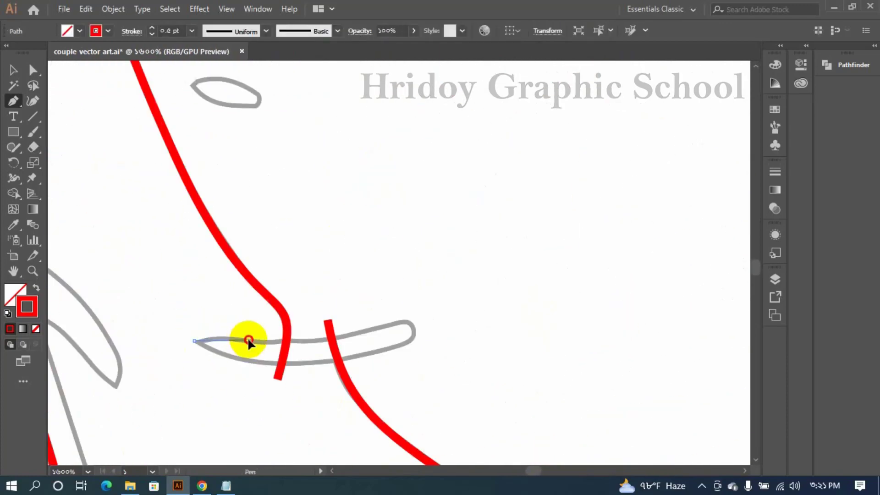
left_click_drag(248, 340, 272, 344)
left_click(375, 326)
mouse_move(313, 340)
left_mouse_down()
mouse_move(341, 340)
mouse_move(293, 364)
left_mouse_up()
left_click_drag(195, 340, 133, 307)
Trace the small oval mark above the slender curved mark as a closed path
left_click_drag(221, 157, 333, 457)
left_click(302, 386)
mouse_move(347, 387)
left_mouse_down()
mouse_move(363, 394)
mouse_move(366, 408)
left_mouse_up()
left_click_drag(303, 385, 295, 366)
Trace the slanted, round-ended bar mark inside the bulging contour as a closed path
scroll(312, 373, "down", 5)
scroll(312, 376, "up", 4)
left_click(227, 273)
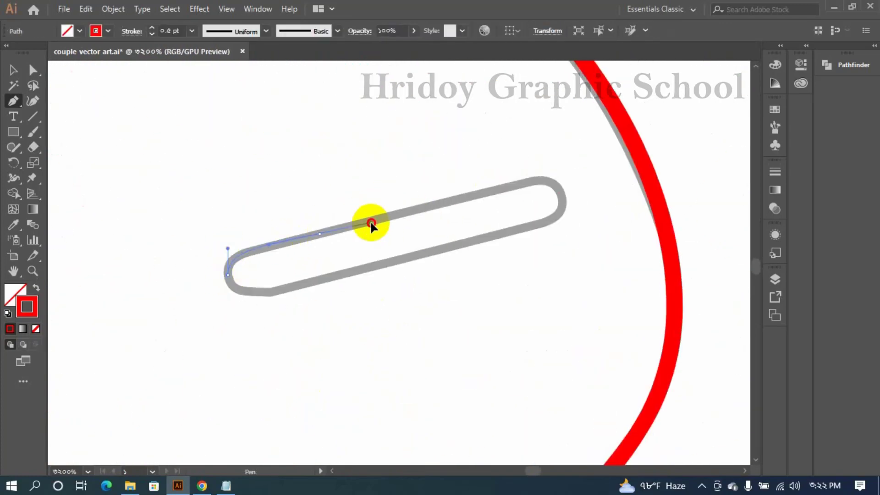
left_click_drag(557, 183, 572, 199)
left_click_drag(448, 248, 314, 276)
left_click_drag(227, 273, 224, 255)
Trace the inner lower edge of the resting hand's uppermost finger from the fingertip up to the knuckle
scroll(254, 251, "down", 5)
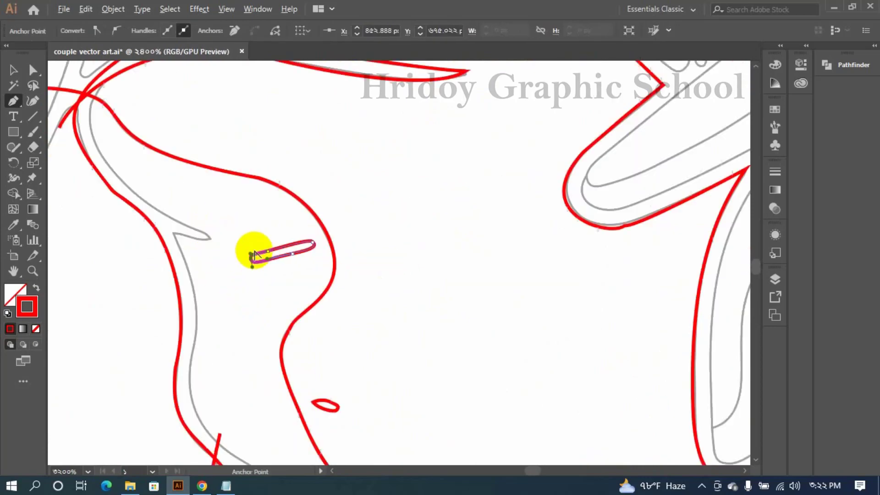
left_click_drag(742, 127, 524, 264)
left_click(369, 309)
left_click_drag(365, 339, 380, 356)
left_click_drag(449, 325, 496, 302)
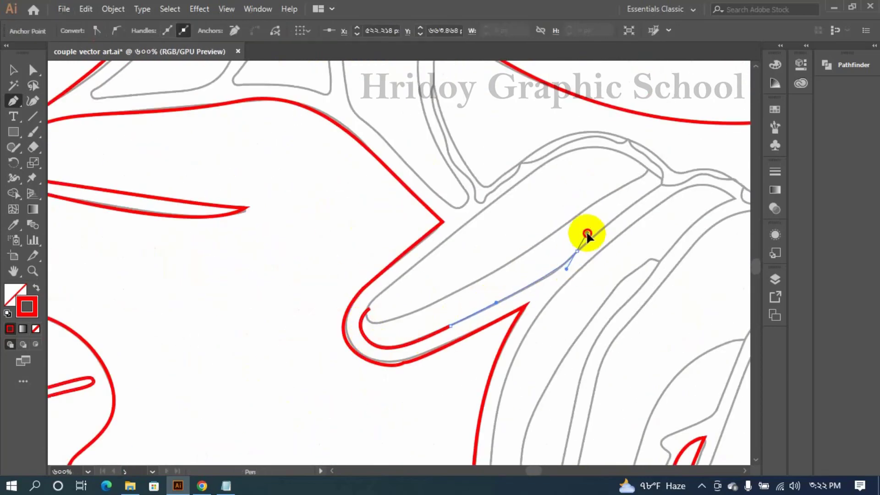
left_click_drag(587, 233, 591, 228)
scroll(660, 183, "up", 3)
left_click(489, 308)
left_click_drag(660, 183, 600, 182)
left_click_drag(395, 305, 393, 325)
left_click_drag(438, 238, 555, 233)
Trace the uppermost finger's middle line from the knuckle down and around the inside of the fingertip
left_click_drag(666, 136, 661, 159)
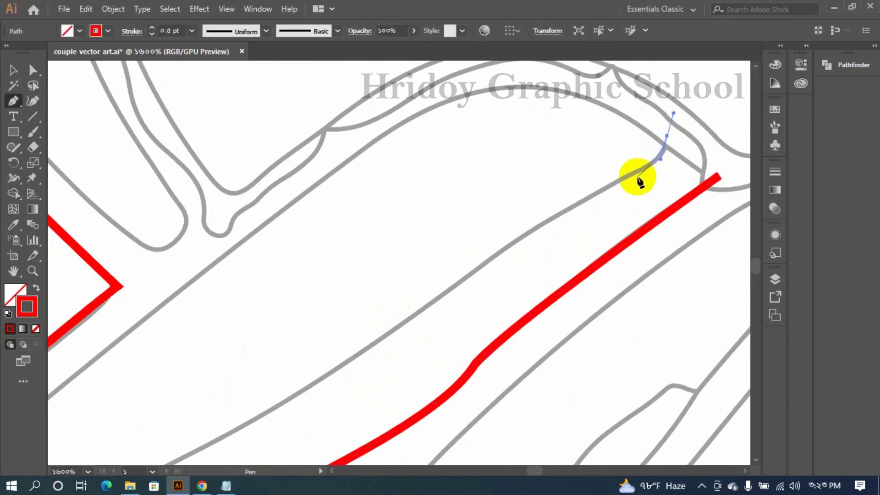
left_click_drag(593, 192, 559, 208)
left_click_drag(486, 300, 656, 137)
left_click_drag(610, 134, 599, 148)
left_click_drag(90, 346, 178, 193)
left_click_drag(138, 367, 338, 231)
left_click_drag(200, 366, 269, 259)
left_click_drag(426, 288, 224, 367)
left_click(186, 297)
left_click_drag(187, 297, 187, 310)
left_click_drag(66, 334, 68, 338)
left_click_drag(231, 264, 364, 332)
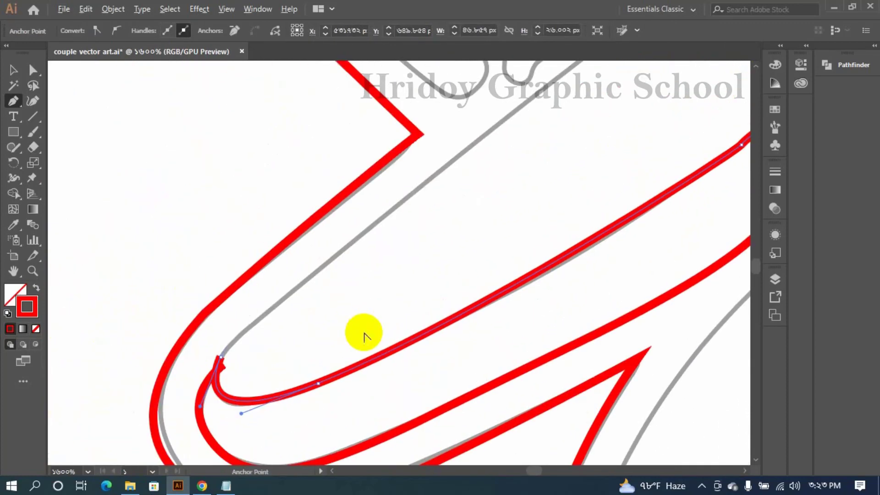
Continue the path from the fingertip along the finger's upper edge and over the knuckle
scroll(364, 333, "down", 3)
left_click_drag(535, 282, 642, 385)
left_click_drag(251, 390, 277, 350)
left_click(356, 294)
left_click_drag(355, 294, 369, 305)
scroll(436, 268, "up", 1)
left_click_drag(417, 264, 426, 242)
left_click_drag(329, 347, 466, 244)
left_click(415, 261)
left_click_drag(415, 261, 411, 267)
left_click_drag(369, 298, 363, 304)
scroll(413, 275, "up", 1)
left_click_drag(606, 353, 333, 397)
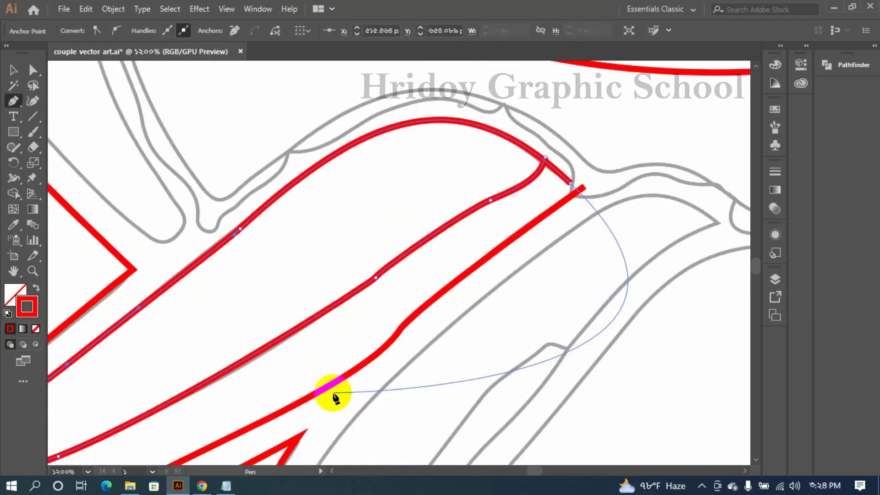
Trace the next hair strand edge from its upper point down to the outline above the narrow fold
left_click_drag(632, 243, 377, 315)
scroll(295, 271, "down", 2)
scroll(295, 275, "down", 3)
left_click_drag(194, 97, 350, 222)
left_click_drag(307, 116, 309, 165)
left_click_drag(293, 379, 209, 477)
left_click_drag(373, 101, 318, 300)
left_click_drag(233, 185, 228, 229)
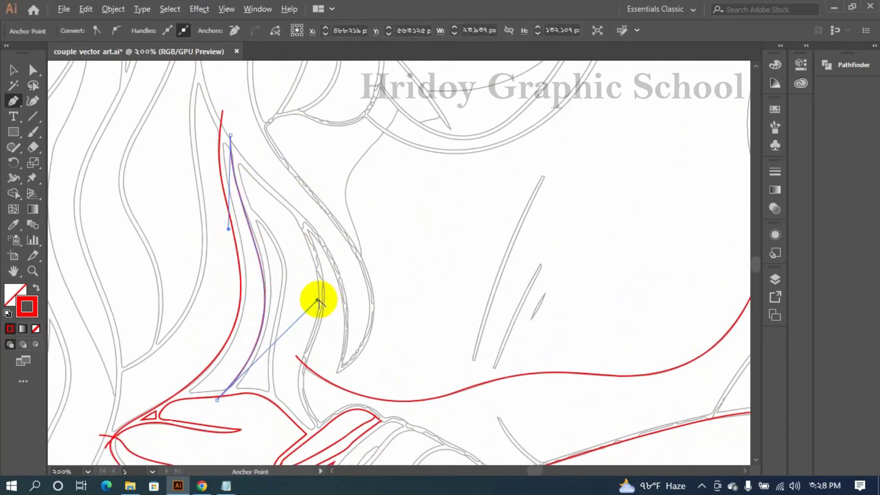
left_click_drag(319, 300, 320, 289)
Trace the following hair strand edge from just above the sharp corner up across the neighbouring strand
left_click_drag(281, 316, 257, 411)
mouse_move(279, 358)
left_mouse_down()
mouse_move(269, 195)
mouse_move(344, 287)
left_mouse_up()
left_click(284, 267)
key("Escape")
Trace the wavy hair strand edge from the uppermost finger's base up to the lock above it, adjusting its curve handles
scroll(347, 224, "up", 1)
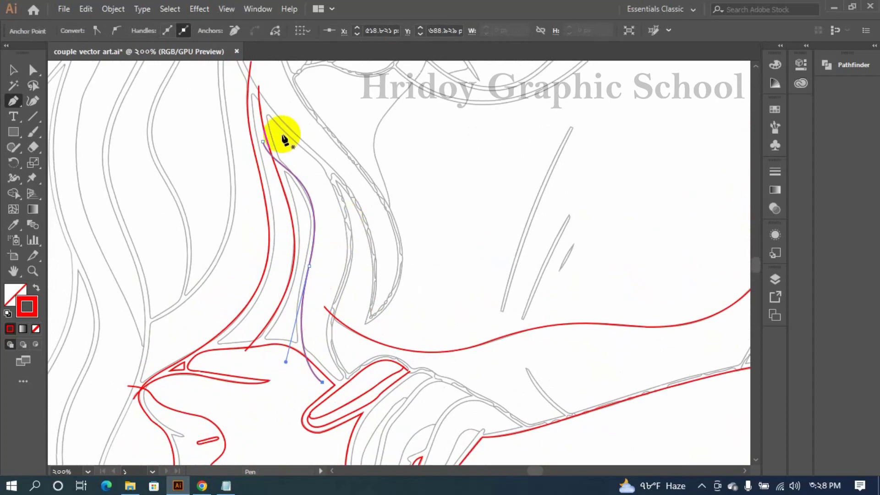
scroll(300, 149, "up", 1)
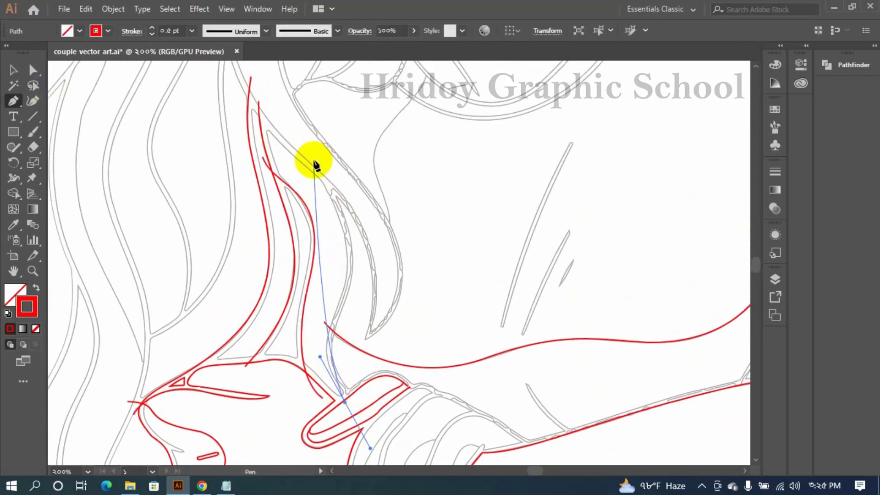
left_click_drag(314, 161, 386, 190)
left_click_drag(320, 271, 291, 218)
left_click_drag(386, 191, 398, 224)
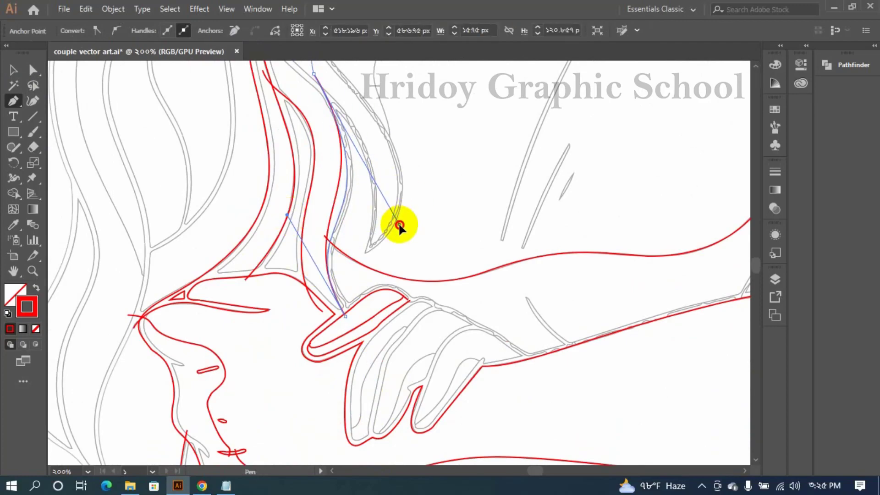
Trace the inner edge of the large pointed hair lock from its tip upward along the long strand
left_click_drag(359, 139, 402, 255)
left_click(407, 364)
left_click_drag(379, 223, 321, 165)
left_click_drag(269, 75, 350, 211)
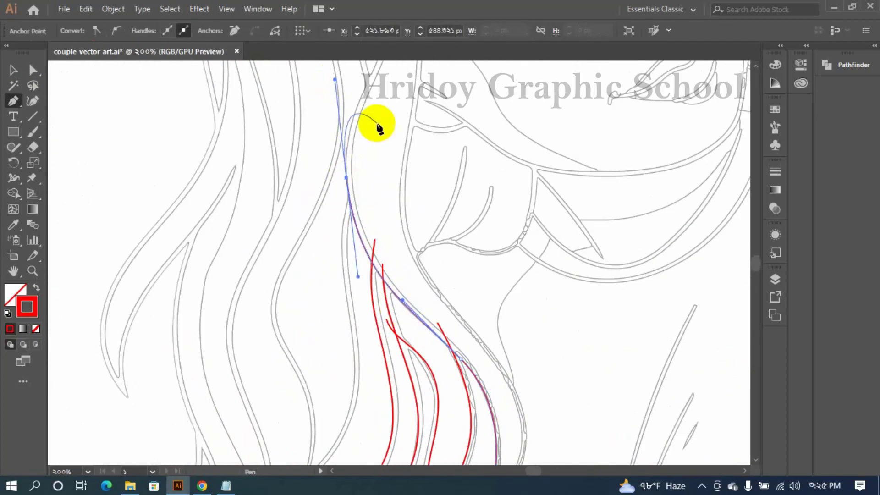
left_click_drag(385, 138, 378, 331)
scroll(379, 331, "down", 2)
scroll(350, 324, "up", 3)
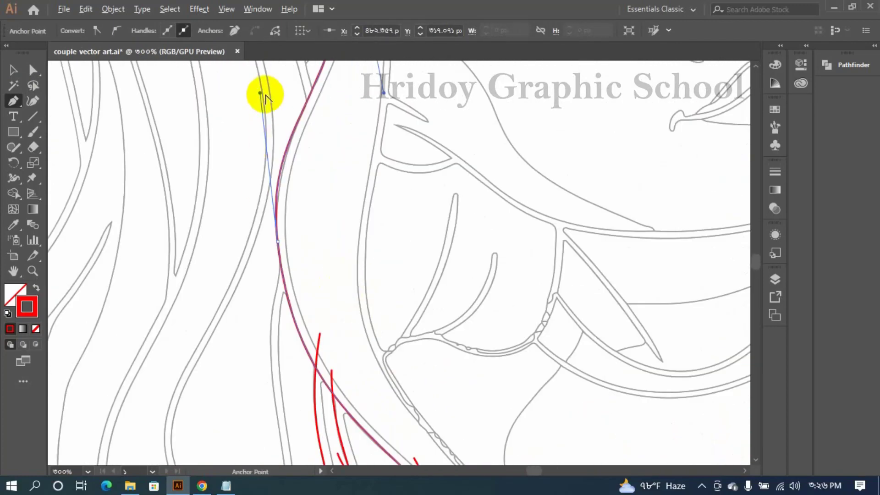
left_click_drag(268, 88, 268, 87)
Continue the path around the hair lock's pointed tip and up its outer edge, correcting the curve with the handles
left_click_drag(483, 299, 333, 9)
left_click(340, 433)
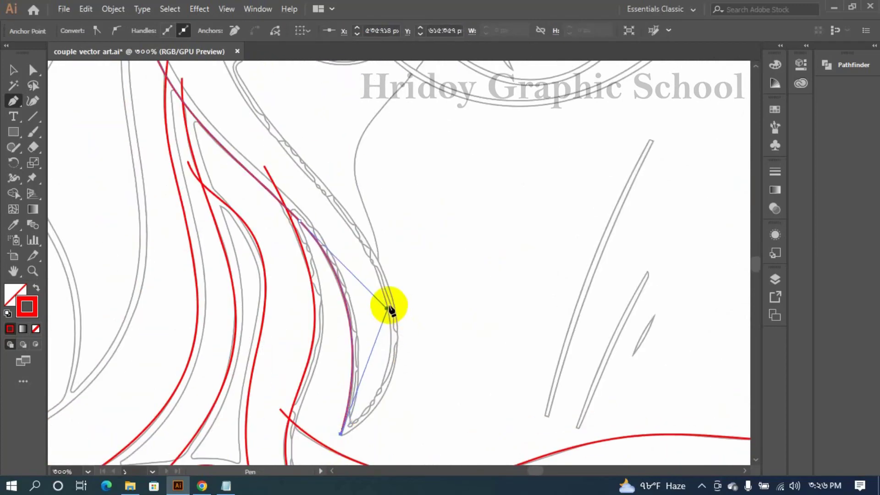
left_click_drag(385, 299, 373, 249)
scroll(365, 204, "down", 1)
scroll(374, 247, "up", 5)
scroll(391, 310, "down", 7)
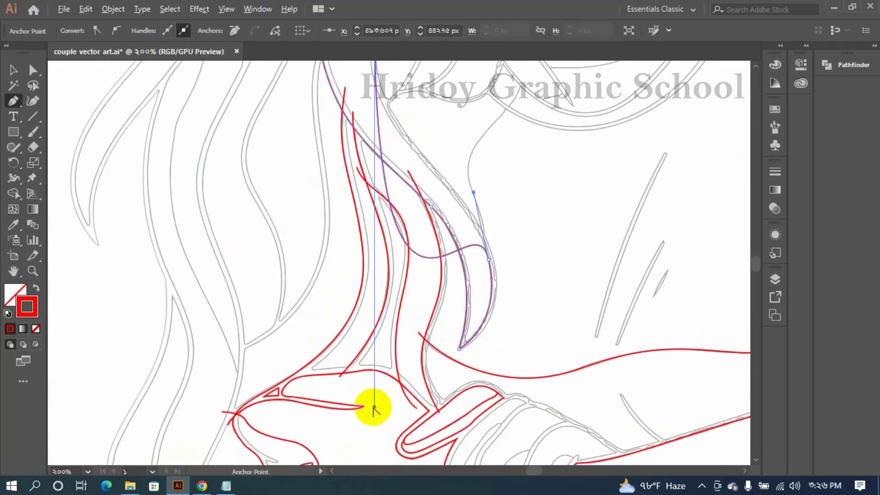
scroll(366, 389, "up", 4)
left_click_drag(374, 407, 340, 357)
left_click_drag(473, 384, 479, 383)
scroll(458, 293, "down", 3)
scroll(465, 239, "up", 3)
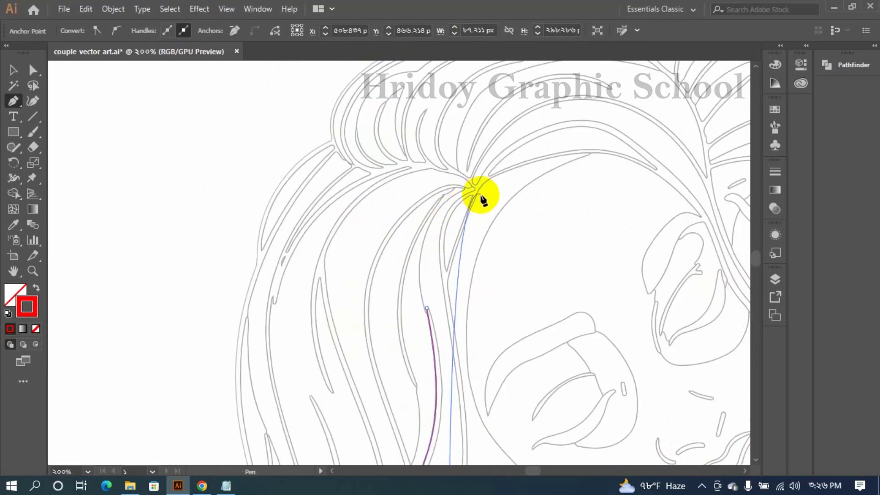
Extend the lock's outer edge up toward the hair parting and refine its curve beside the face
left_click_drag(510, 179, 510, 178)
left_click(452, 240)
left_click_drag(453, 239, 440, 240)
scroll(443, 216, "down", 4)
left_click(442, 230)
left_click_drag(444, 184, 453, 230)
left_click_drag(443, 325, 458, 303)
left_click_drag(443, 172, 481, 282)
left_click(486, 283)
left_click_drag(486, 283, 481, 280)
Trace the curved neck line from the hair lock's outer edge up across the band below the jaw
scroll(508, 358, "down", 2)
left_click_drag(513, 339, 484, 157)
scroll(515, 350, "up", 6)
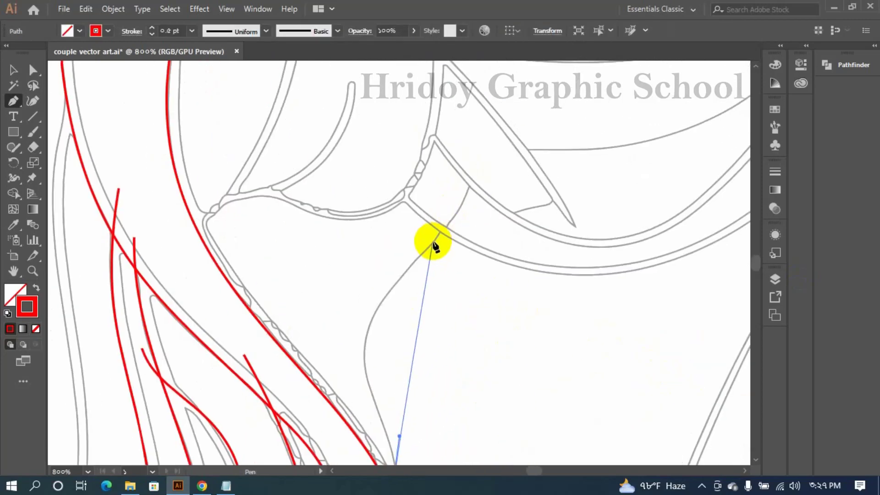
left_click_drag(429, 246, 574, 113)
left_click_drag(463, 390, 453, 171)
left_click_drag(391, 217, 418, 198)
left_click_drag(275, 164, 280, 159)
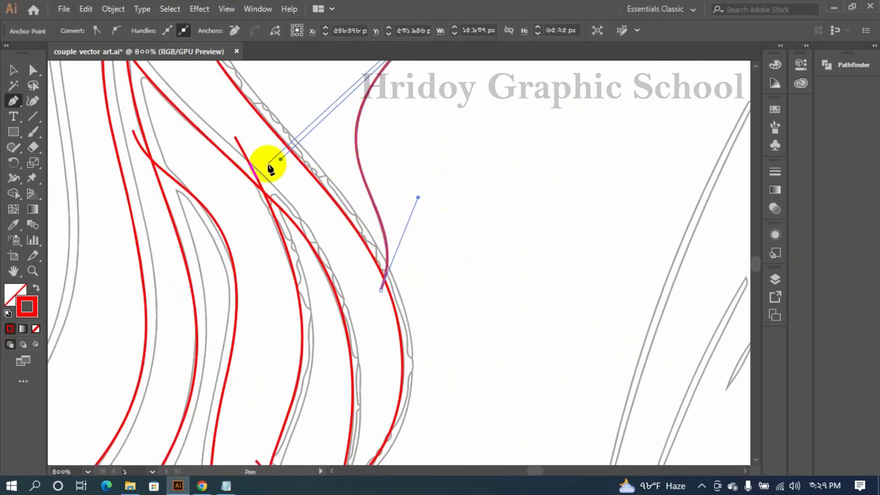
left_click_drag(440, 78, 273, 375)
left_click(254, 346)
left_click_drag(353, 284, 319, 315)
Trace the longest slanted crease on the torso as an open curved path
scroll(303, 344, "down", 4)
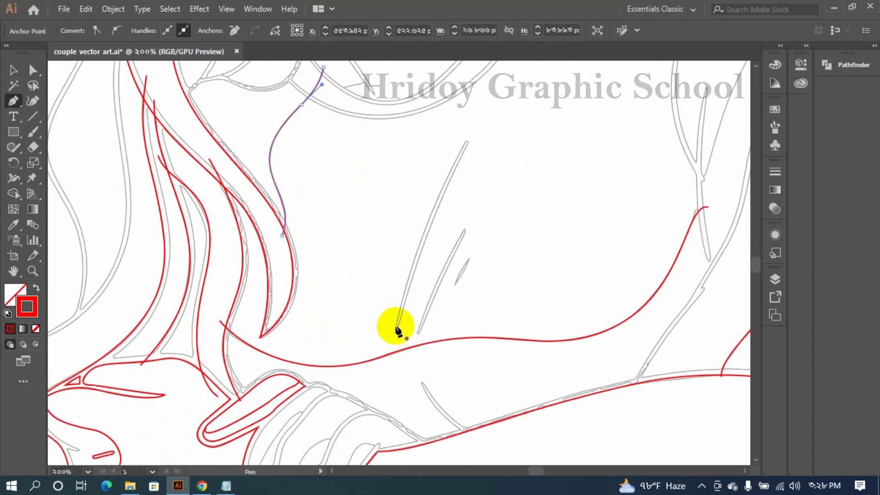
left_click(397, 326)
mouse_move(467, 141)
left_mouse_down()
mouse_move(510, 332)
mouse_move(444, 171)
left_mouse_up()
left_click_drag(444, 169, 485, 104)
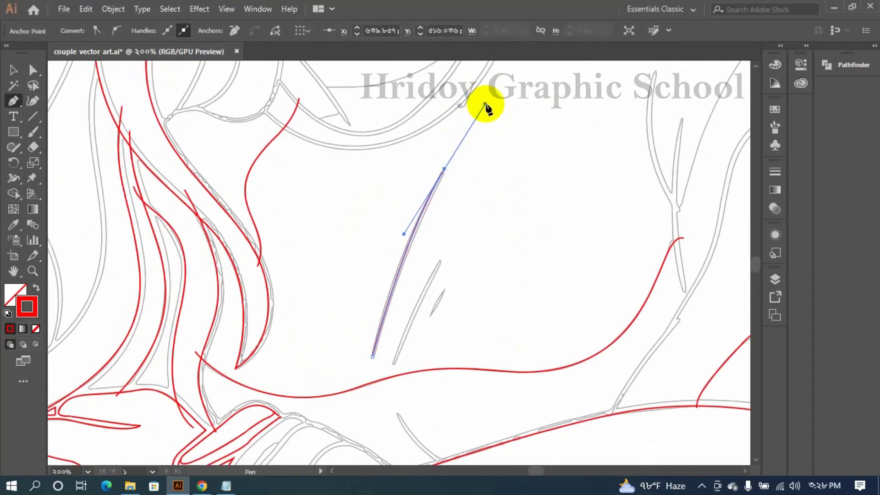
key("Escape")
Trace the shorter slanted crease and the tiny stroke beside it as two separate open paths
left_click(391, 365)
left_click_drag(441, 262, 462, 238)
key("Escape")
left_click(430, 316)
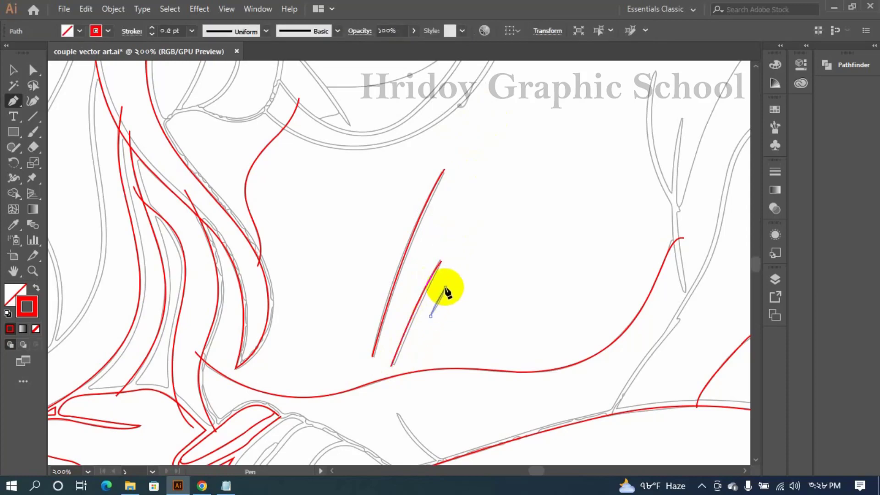
left_click(444, 287)
key("Escape")
Trace the long fold crossing the end of the torso's wavy line and the curved fold branching up beside it
left_click_drag(668, 132, 517, 171)
left_click(530, 158)
left_click_drag(533, 330, 559, 395)
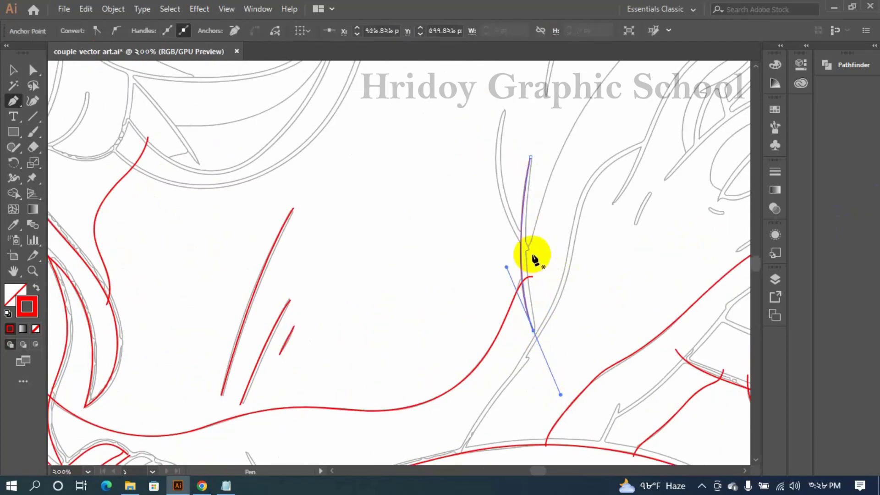
key("Escape")
left_click(529, 249)
left_click_drag(504, 110, 477, 198)
left_click_drag(529, 243, 471, 150)
Trace the upper contour of the resting hand from the raised finger over the knuckles to the wrist as an open curved path
scroll(471, 150, "down", 3)
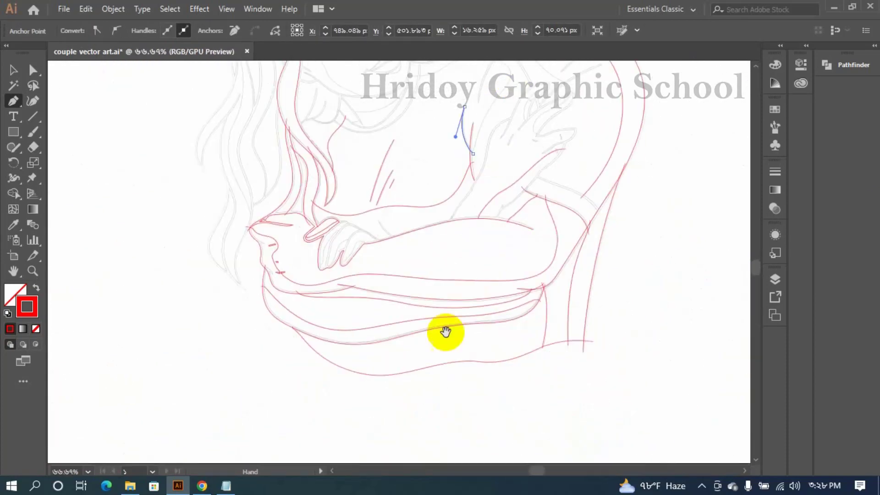
scroll(337, 243, "up", 4)
left_click_drag(337, 242, 390, 288)
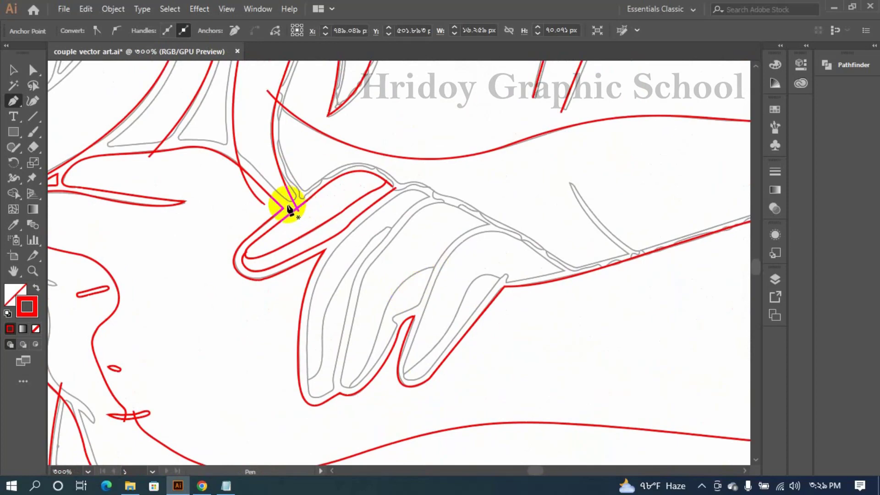
left_click(272, 209)
left_click_drag(321, 177, 338, 159)
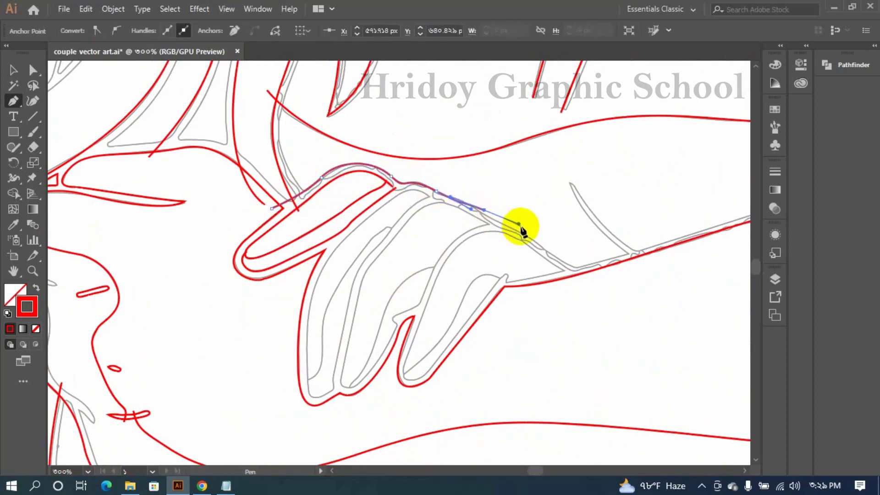
left_click_drag(601, 277, 654, 300)
key("Escape")
Trace the short curved crease beside the resting hand's wrist down to the lower forearm line
left_click(569, 180)
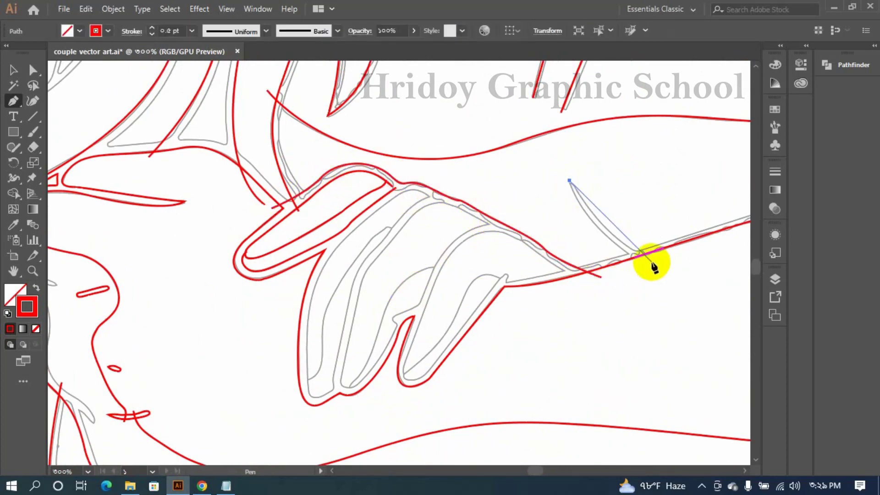
left_click_drag(433, 351, 279, 356)
scroll(279, 355, "down", 2)
left_click_drag(560, 178, 416, 261)
key("Escape")
Trace the raised forearm's outer contour up along the back of the hand to the base of the first finger
left_click_drag(360, 361, 399, 273)
left_click_drag(448, 189, 465, 101)
left_click_drag(419, 265, 419, 262)
left_click_drag(505, 123, 446, 287)
left_click_drag(376, 271, 369, 296)
key("Escape")
left_click_drag(398, 337, 412, 314)
left_click_drag(486, 212, 541, 200)
Trace the raised hand's first finger up around its tip and back down past the gap beside the second finger
scroll(410, 329, "up", 3)
left_click_drag(417, 291, 433, 277)
left_click_drag(607, 110, 341, 388)
left_click_drag(512, 257, 493, 270)
left_click_drag(396, 384, 425, 216)
left_click_drag(406, 285, 422, 320)
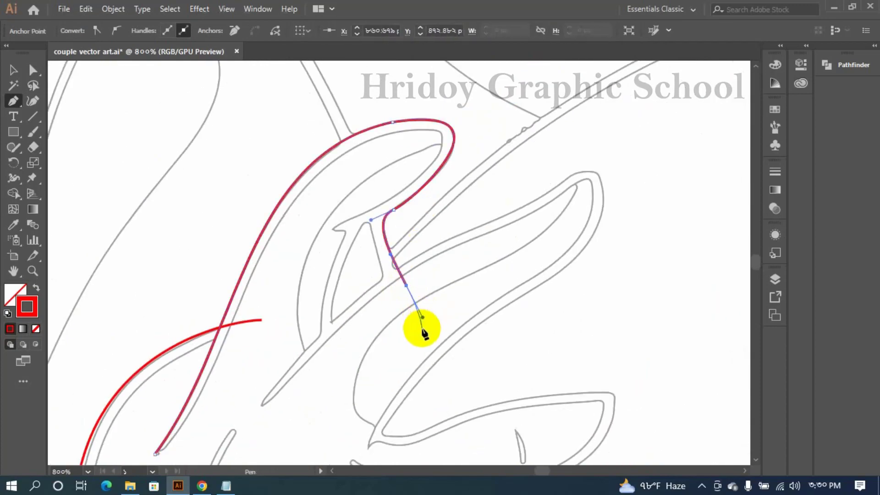
scroll(422, 331, "down", 6)
scroll(422, 332, "up", 6)
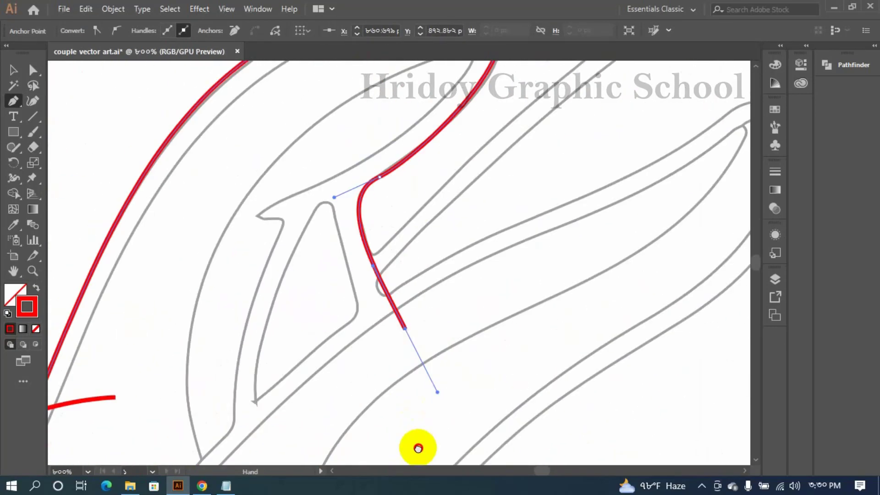
scroll(416, 443, "down", 2)
left_click(221, 398, "ctrl")
Trace the three short crease strokes on the back of the raised hand and its lower finger as separate open paths
left_click(180, 407)
left_click_drag(213, 343, 232, 335)
left_click(327, 372)
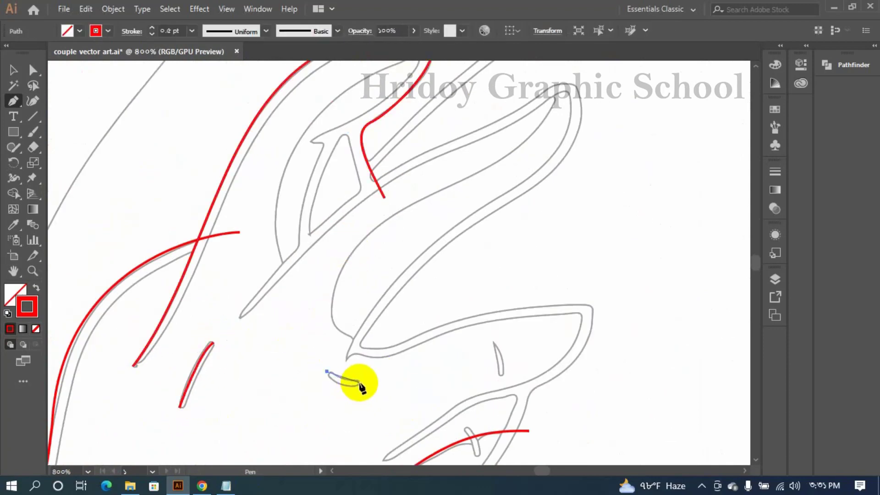
left_click_drag(359, 383, 372, 379)
left_click(362, 328, "ctrl")
left_click(493, 341)
Trace the second finger's upper contour from the back of the hand to the fingertip, fitting the curve at the tip
scroll(569, 334, "down", 4)
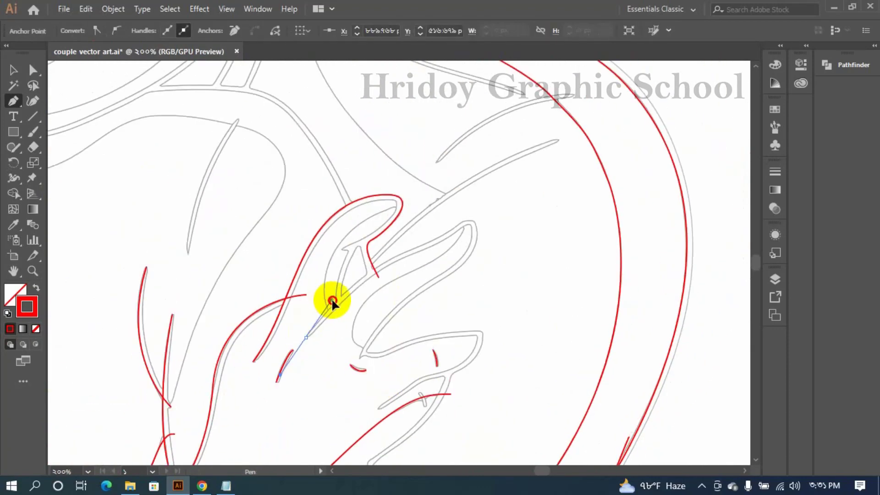
left_click_drag(402, 253, 451, 238)
left_click_drag(475, 220, 492, 223)
scroll(455, 242, "up", 3)
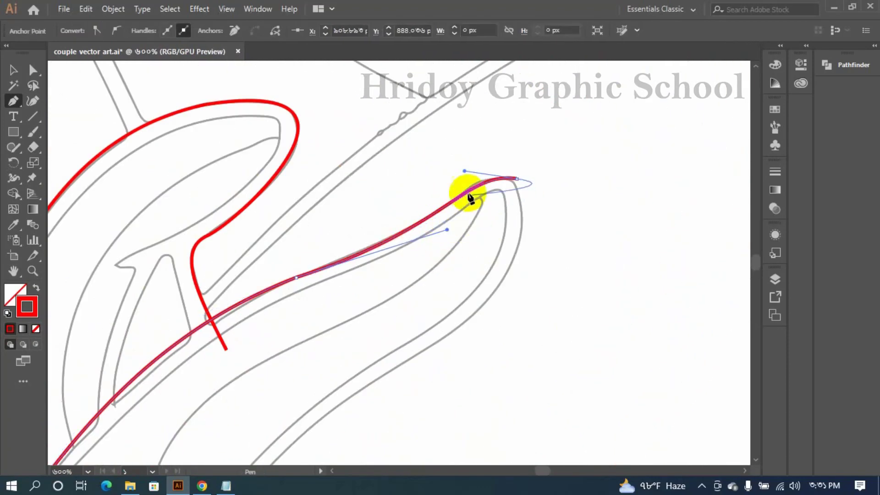
left_click(435, 213)
scroll(508, 180, "up", 6)
left_click_drag(734, 141, 647, 193)
scroll(646, 193, "down", 3)
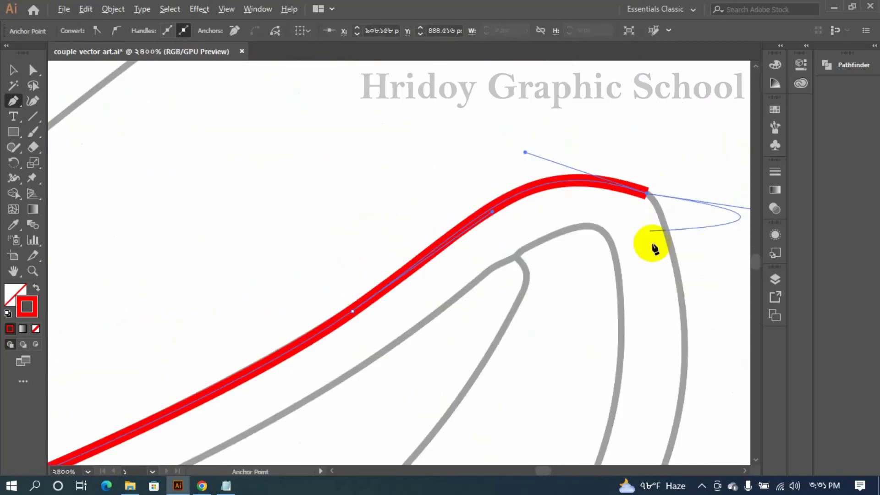
Continue the second finger's outline from the tip down its lower edge to the finger's base and bend it along the sketch
scroll(651, 244, "down", 5)
left_click_drag(348, 408, 323, 469)
scroll(275, 339, "down", 3)
scroll(324, 301, "up", 3)
left_click_drag(374, 213, 388, 300)
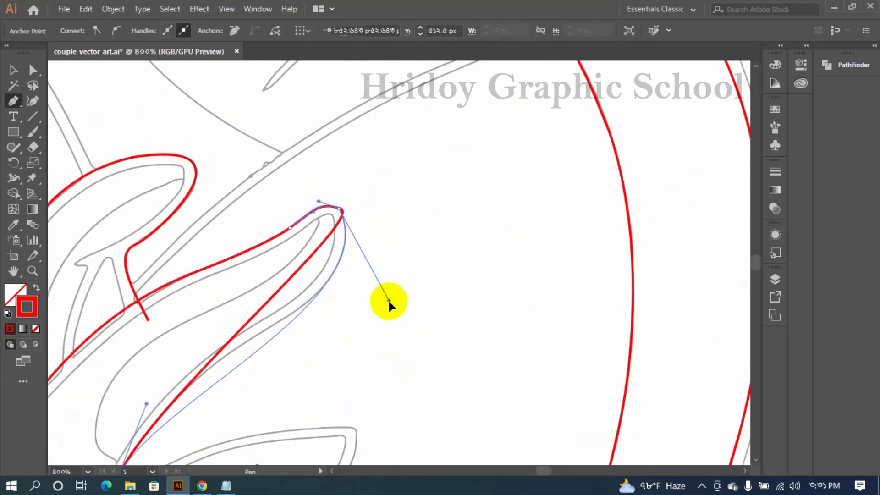
left_click_drag(146, 404, 216, 306)
mouse_move(389, 301)
left_mouse_down()
mouse_move(379, 324)
mouse_move(385, 295)
left_mouse_up()
scroll(347, 180, "up", 4)
Add an anchor point just below the second fingertip and adjust the handles so the outline follows the sketched bend
left_click_drag(347, 328, 430, 230)
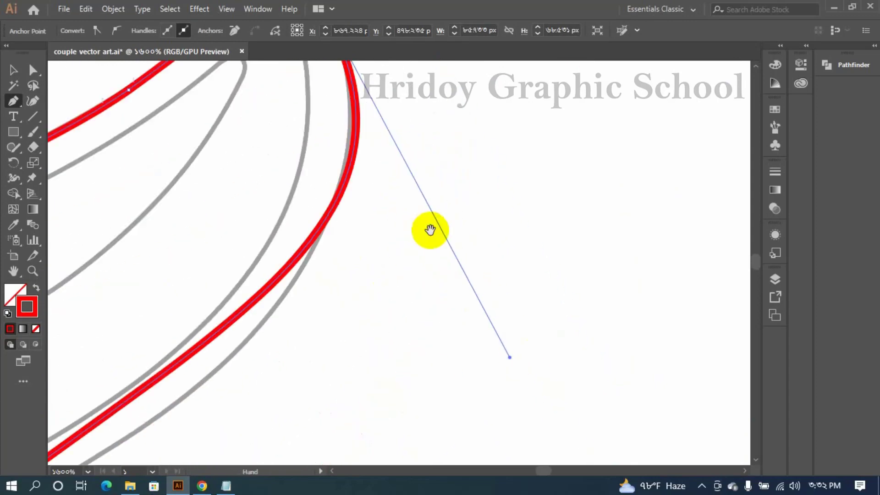
left_click_drag(510, 358, 477, 239)
left_click_drag(413, 199, 437, 345)
left_click_drag(501, 385, 378, 178)
left_click(347, 304)
left_click_drag(347, 304, 353, 360)
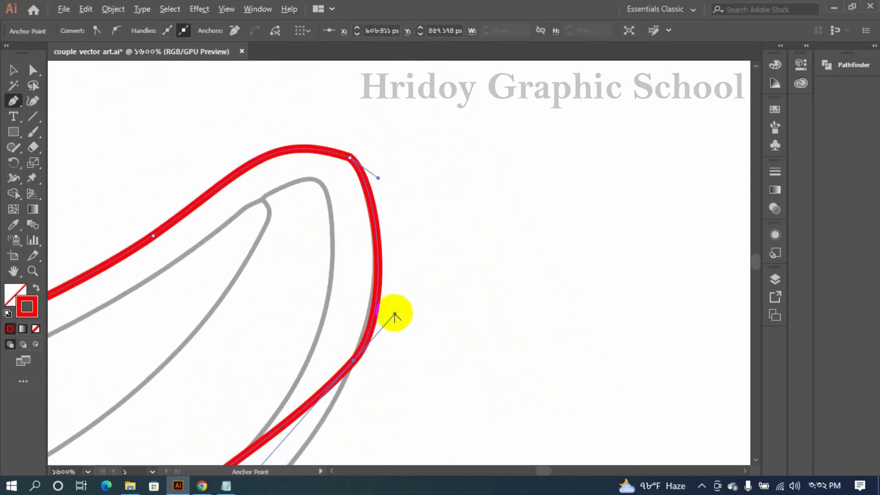
left_click_drag(394, 313, 379, 306)
Add another anchor point farther down the second finger's lower edge and shape the adjoining curves to the sketch
left_click_drag(293, 426, 472, 99)
left_click(330, 205)
left_click_drag(330, 205, 345, 248)
left_click_drag(491, 92, 406, 196)
scroll(406, 196, "up", 1)
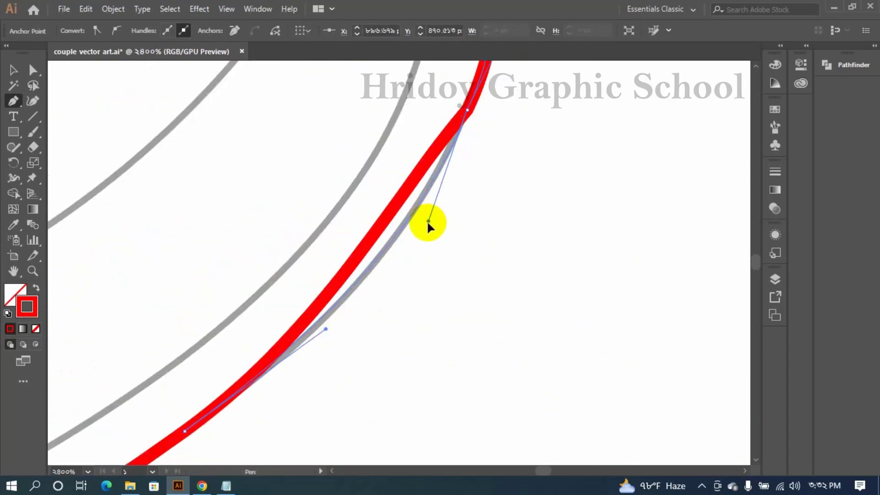
scroll(427, 221, "down", 1)
scroll(243, 131, "down", 1)
scroll(447, 326, "down", 1)
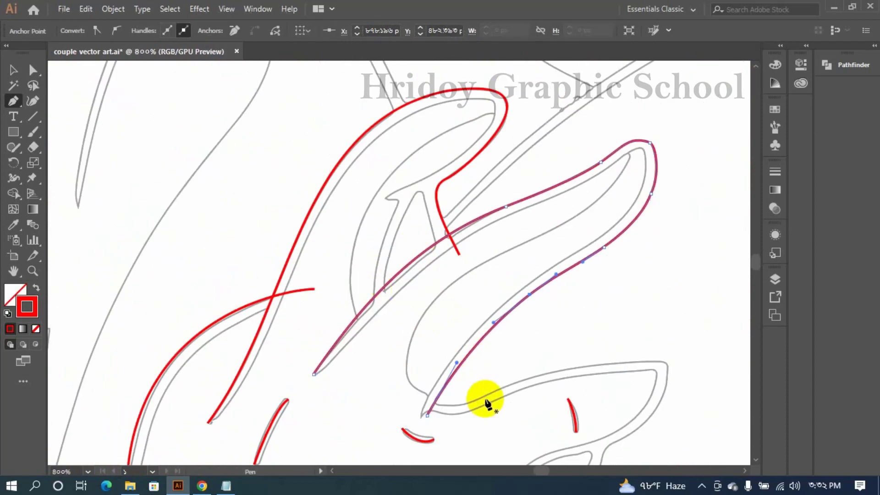
Trace the second finger's inner contour from the tip downward, adding an anchor point to fit the bend near the tip
left_click_drag(616, 138, 634, 157)
left_click_drag(494, 257, 383, 301)
scroll(636, 159, "up", 4)
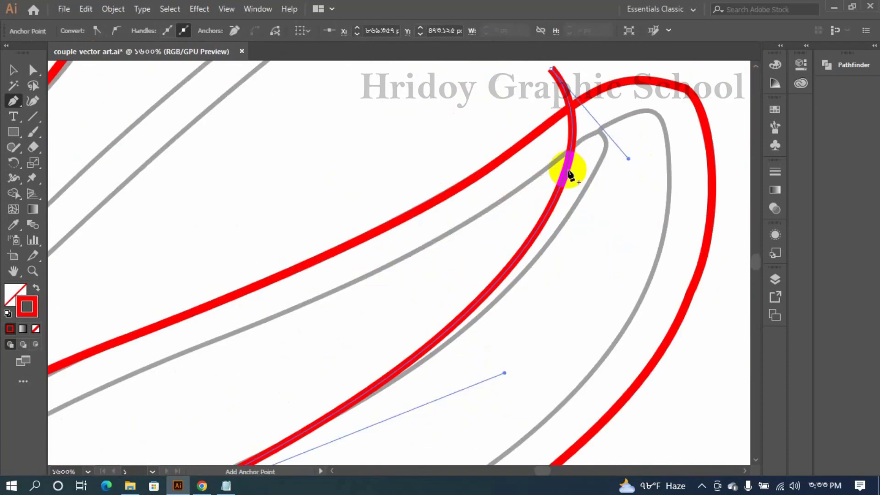
left_click(567, 170)
left_click_drag(568, 170, 603, 149)
scroll(472, 320, "down", 2)
Extend the second finger's inner contour to the finger's base and fit its bend with an added anchor point
left_click_drag(503, 309, 571, 134)
left_click_drag(395, 318, 426, 352)
left_click(374, 283)
mouse_move(375, 283)
left_mouse_down()
mouse_move(367, 292)
mouse_move(384, 290)
left_mouse_up()
left_click(453, 168, "ctrl")
left_click_drag(374, 200, 387, 197)
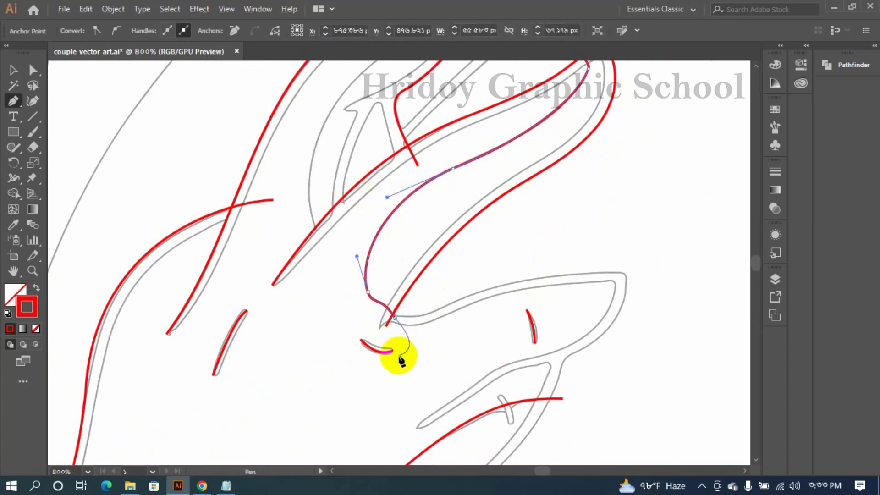
Trace the lower pointed finger's outline from its base out to the tip and back along its underside as an open path
left_click_drag(377, 310, 301, 272)
left_click(296, 290)
left_click_drag(376, 273, 438, 243)
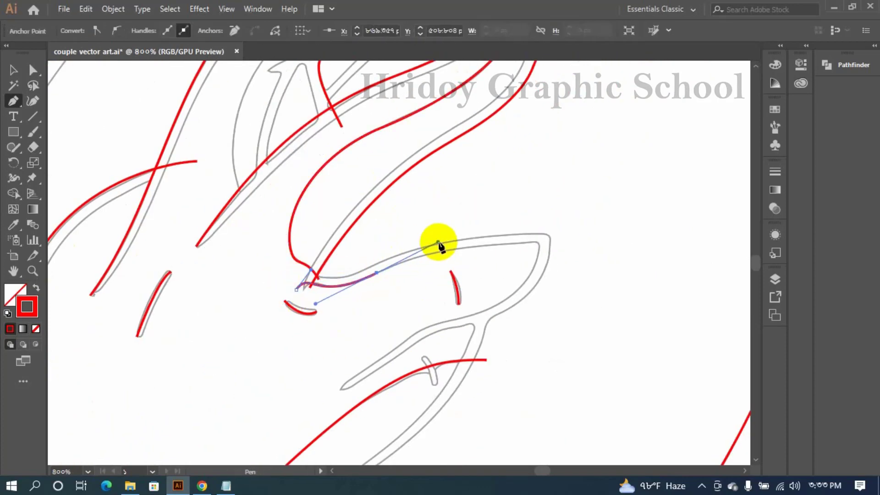
left_click(540, 246)
left_click_drag(472, 315, 427, 328)
left_click_drag(382, 349, 400, 347)
Trace the hand's outer edge from beneath the lower finger past the wrist bump and along the forearm
left_click_drag(490, 352, 548, 184)
left_click_drag(535, 135, 523, 191)
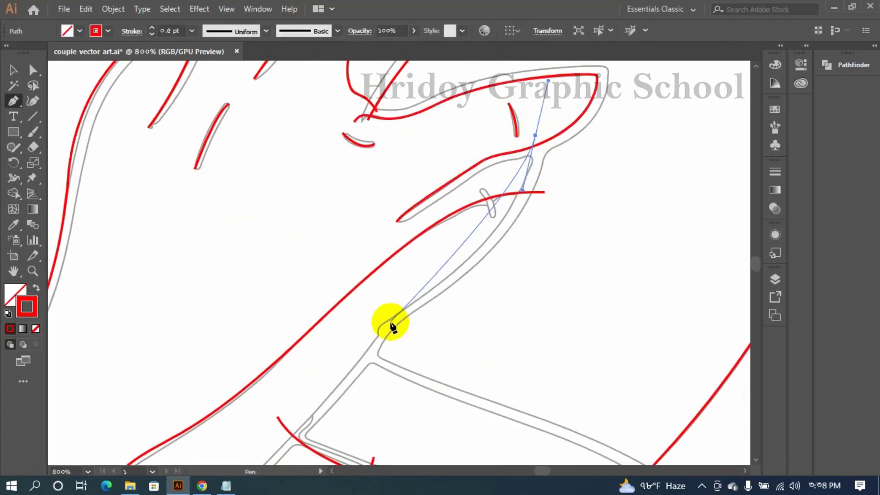
left_click_drag(403, 310, 314, 367)
left_click_drag(383, 344, 594, 278)
left_click(592, 271)
scroll(592, 270, "up", 3)
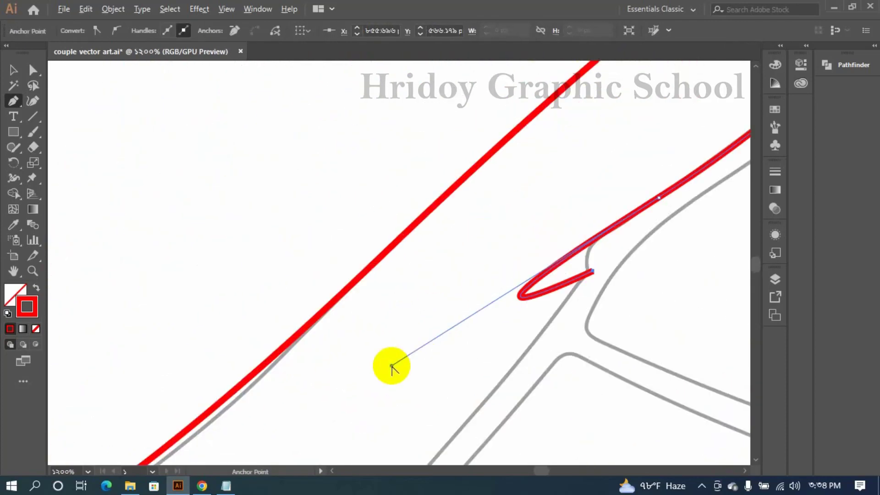
left_click_drag(391, 365, 556, 247)
scroll(555, 248, "down", 4)
left_click_drag(301, 295, 242, 312)
key("Escape")
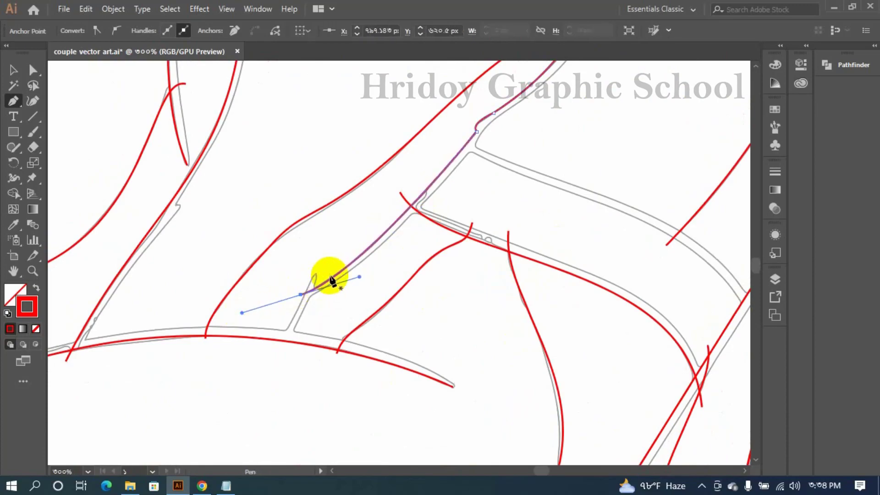
Trace the short slanted stroke crossing the forearm line's lower end as a separate open path
left_click(316, 274)
left_click_drag(271, 357, 238, 387)
key("Escape")
Trace the sleeve band's upper edge from the wrist across to the outer arm line and adjust both end handles
mouse_move(431, 320)
left_mouse_down()
mouse_move(325, 312)
mouse_move(177, 385)
left_mouse_up()
left_click_drag(206, 201, 229, 230)
left_click_drag(491, 384, 515, 383)
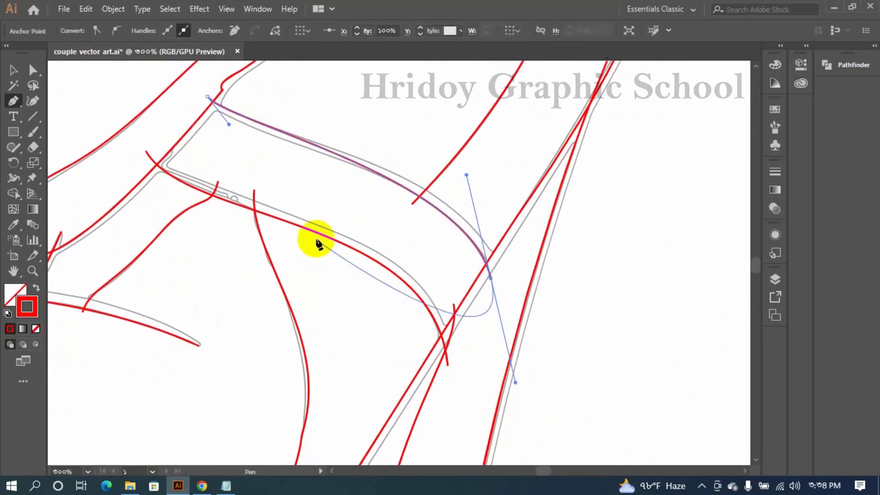
left_click_drag(229, 122, 232, 143)
left_click_drag(466, 174, 470, 171)
scroll(470, 171, "down", 4)
Trace the curved inner contour of the first finger from its base to the fingertip
scroll(430, 275, "up", 6)
scroll(431, 276, "down", 2)
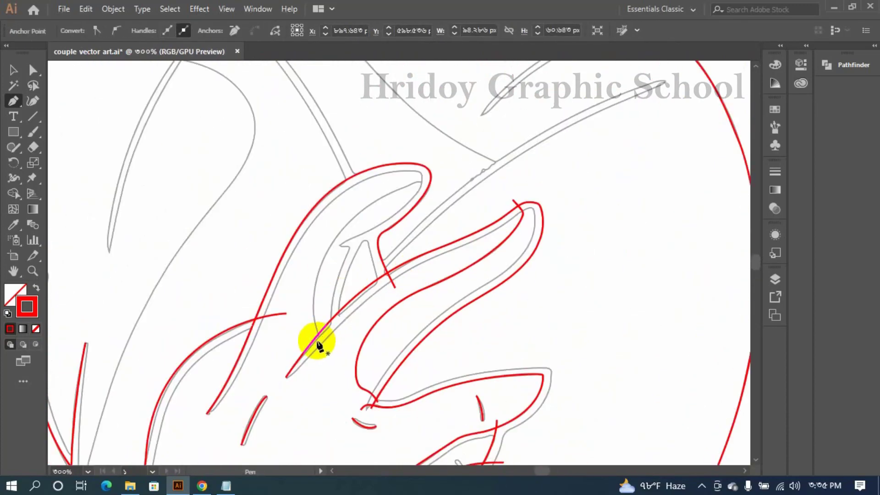
left_click_drag(321, 340, 307, 299)
left_click_drag(432, 182, 495, 188)
left_click_drag(306, 299, 289, 265)
key("Escape")
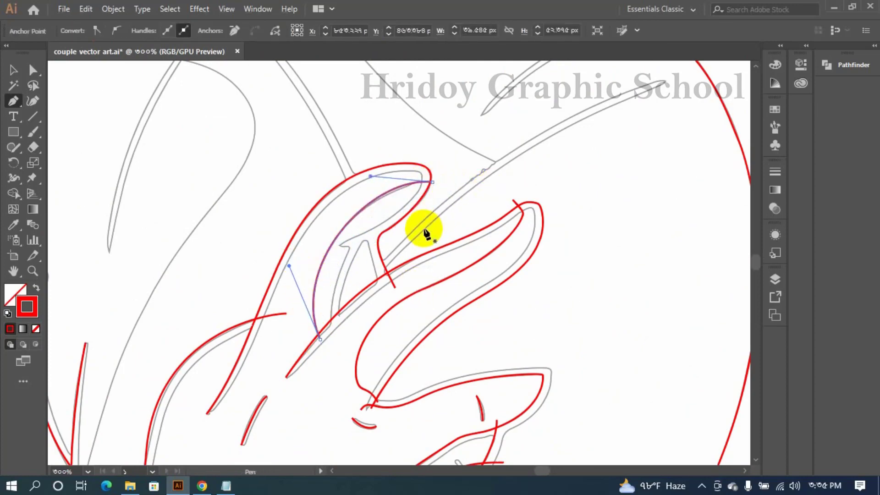
Trace the narrow pointed wedge between the first and second fingers as an open path
left_click_drag(342, 327, 335, 290)
left_click_drag(368, 240, 369, 240)
left_click_drag(376, 298, 371, 319)
key("Escape")
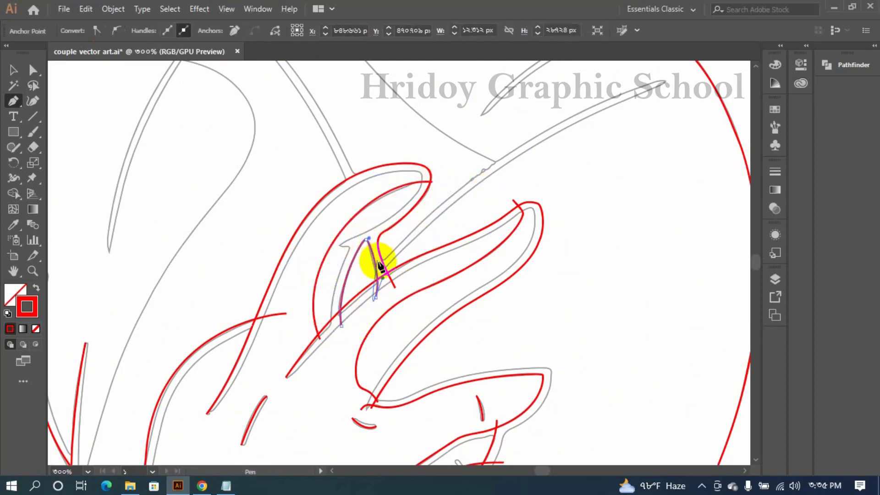
Trace the long rising crease from the gap between the fingers out across the shoulder
scroll(379, 275, "down", 1)
left_click_drag(373, 273, 408, 238)
left_click_drag(478, 188, 491, 182)
left_click_drag(571, 146, 583, 150)
key("Escape")
Trace the long curved line from the shoulder crease up to the neck, adding two anchor points to follow the sketch
left_click_drag(541, 183, 584, 330)
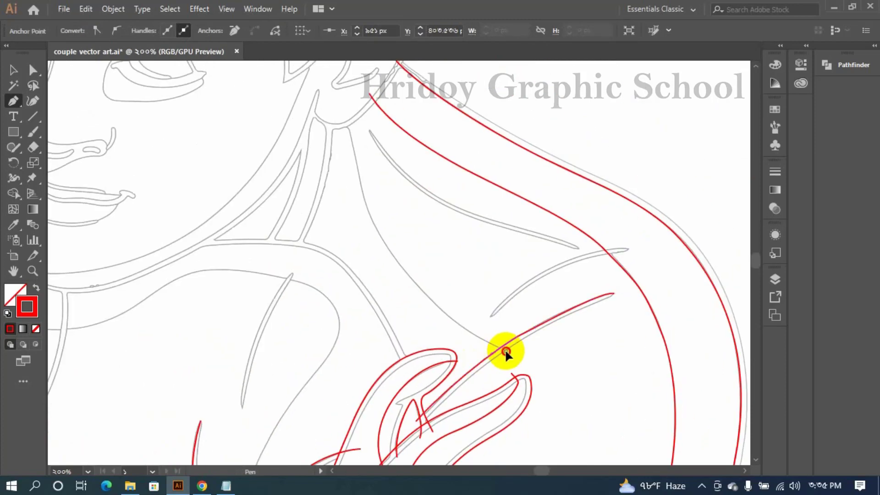
left_click_drag(505, 351, 483, 339)
left_click(339, 120)
left_click(367, 162)
left_click_drag(367, 162, 356, 163)
left_click(410, 239)
left_click_drag(411, 240, 397, 261)
Fine-tune the neck-to-shoulder curve with its handles, including at the end that meets the shoulder crease
left_click_drag(371, 185, 361, 199)
left_click(506, 351, "ctrl")
scroll(484, 340, "up", 4)
left_click_drag(532, 364, 478, 255)
scroll(438, 325, "down", 4)
key("Escape")
Trace the short arched fold above the shoulder crease as an open path and adjust its curvature
left_click_drag(595, 236, 617, 236)
left_click_drag(477, 255, 487, 255)
key("Escape")
Trace the long sweeping fold from beside the neck to the shoulder and bend it along the sketch with its handles
left_click_drag(334, 119, 351, 150)
left_click_drag(543, 239, 561, 239)
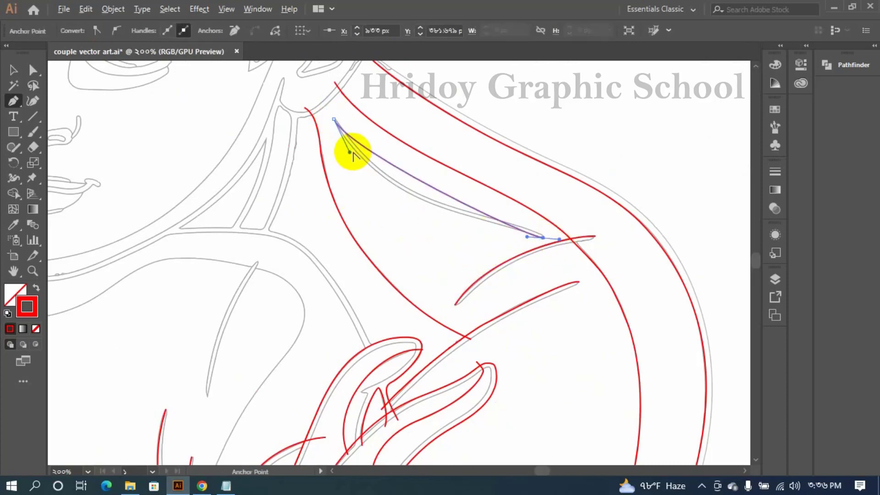
left_click_drag(351, 151, 397, 224)
left_click_drag(527, 237, 453, 205)
left_click_drag(397, 224, 423, 231)
Trace the curved fold on the chest, left of the raised hand, from its upper tip down to its lower point
left_click_drag(264, 269, 428, 122)
key("Escape")
left_click(421, 115)
left_click_drag(370, 248, 369, 329)
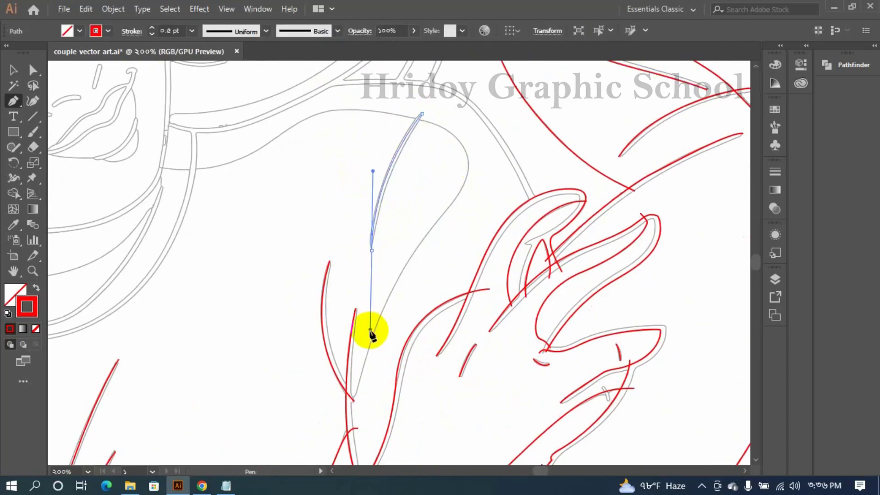
Trace another curved line of the sketch as an open path and bend it along the drawing with both end handles
scroll(291, 292, "down", 3)
scroll(202, 324, "up", 2)
key("Escape")
left_click_drag(235, 157, 233, 193)
mouse_move(246, 375)
left_mouse_down()
mouse_move(347, 400)
mouse_move(365, 419)
left_mouse_up()
left_click_drag(232, 193, 249, 272)
left_click_drag(126, 331, 120, 306)
key("Escape")
Trace the inner edge of the resting hand's little finger and the curved line beside it, running from the knuckle down between the fingers
scroll(487, 339, "up", 4)
scroll(487, 338, "down", 2)
left_click_drag(488, 362, 516, 336)
left_click_drag(606, 273, 652, 332)
mouse_move(516, 335)
left_mouse_down()
mouse_move(552, 342)
mouse_move(569, 323)
left_mouse_up()
left_click_drag(558, 215, 548, 218)
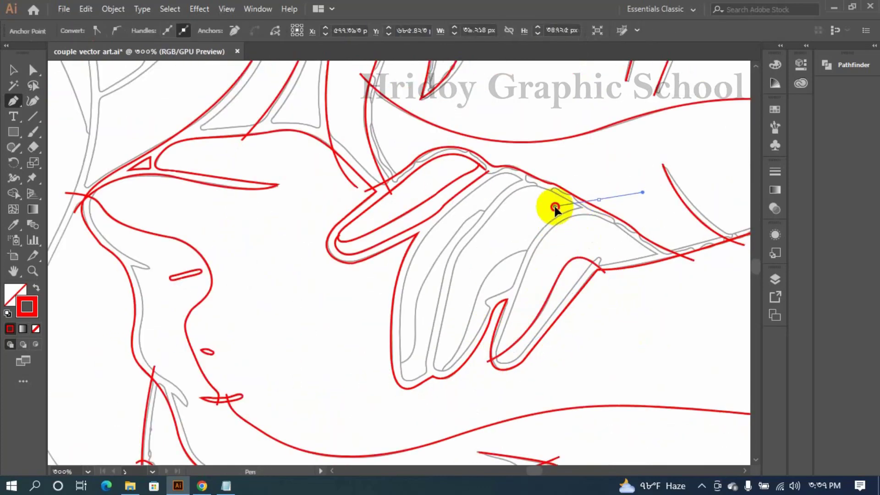
left_click_drag(491, 335, 455, 416)
Trace the curved outlines of the resting hand's middle fingers from the knuckles down to the fingertips, following the sketch
left_click_drag(531, 253, 504, 249)
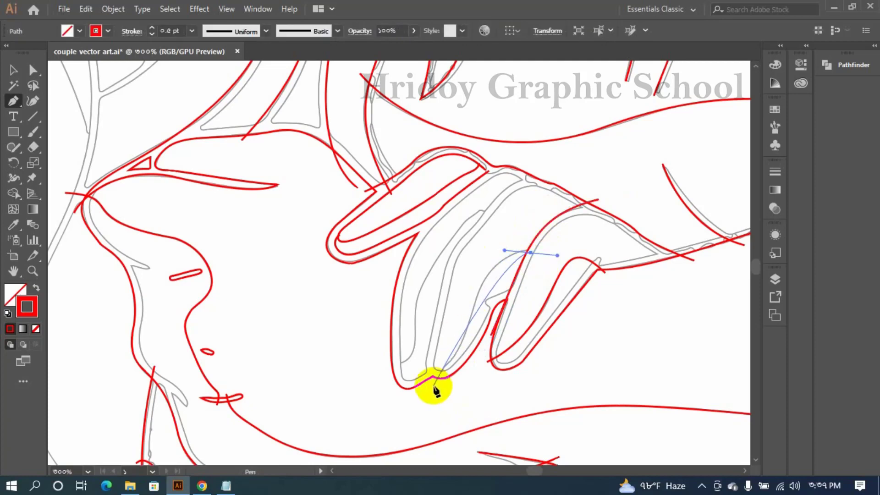
left_click_drag(433, 385, 405, 417)
left_click_drag(505, 250, 483, 237)
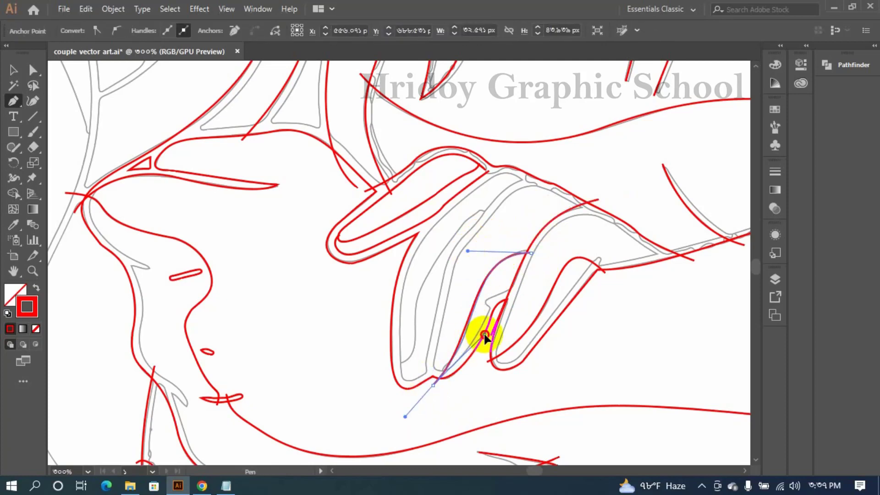
left_click_drag(427, 383, 437, 412)
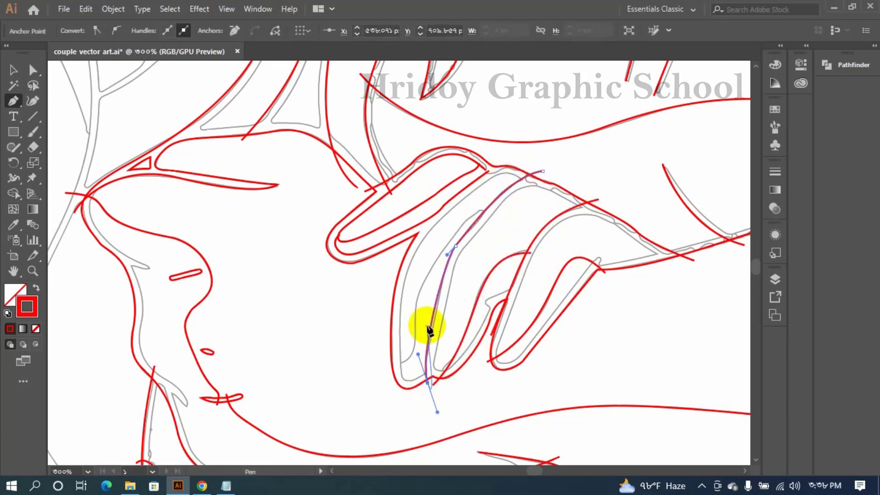
left_click_drag(415, 332, 420, 371)
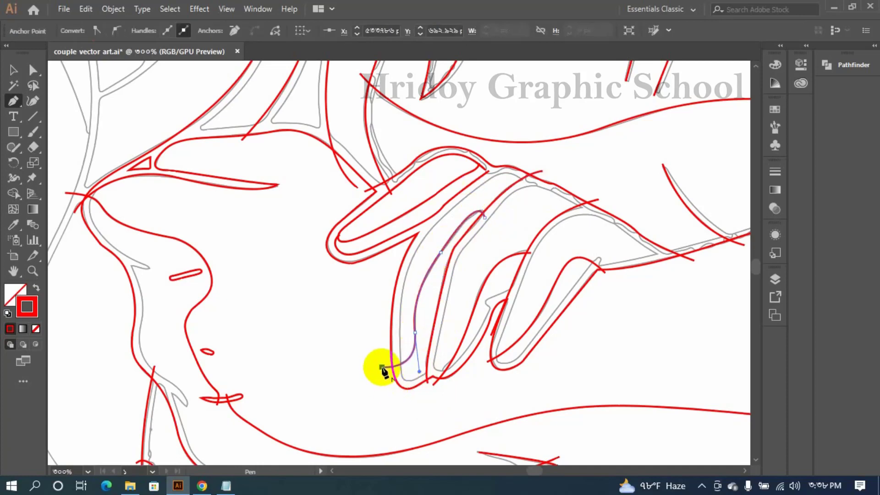
Delete the inner lines of the resting hand's leftmost finger and retrace them as two open curves
left_click(462, 196, "ctrl")
key("Delete")
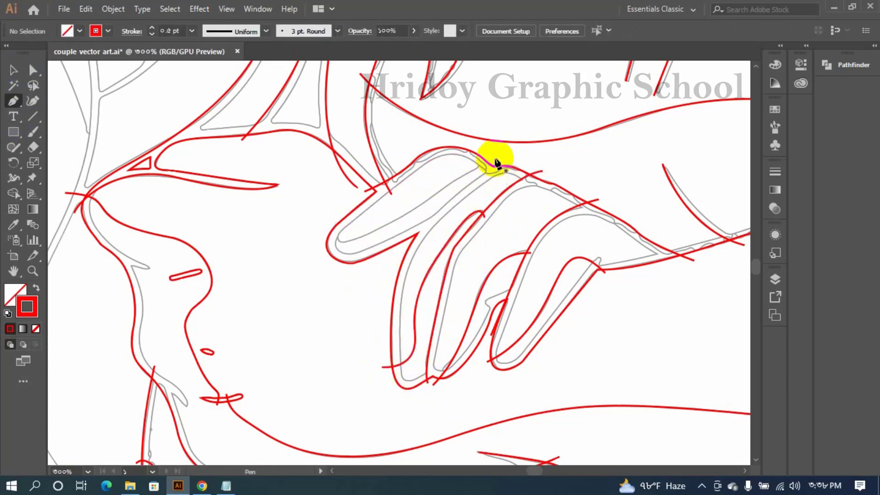
left_click_drag(400, 251, 387, 264)
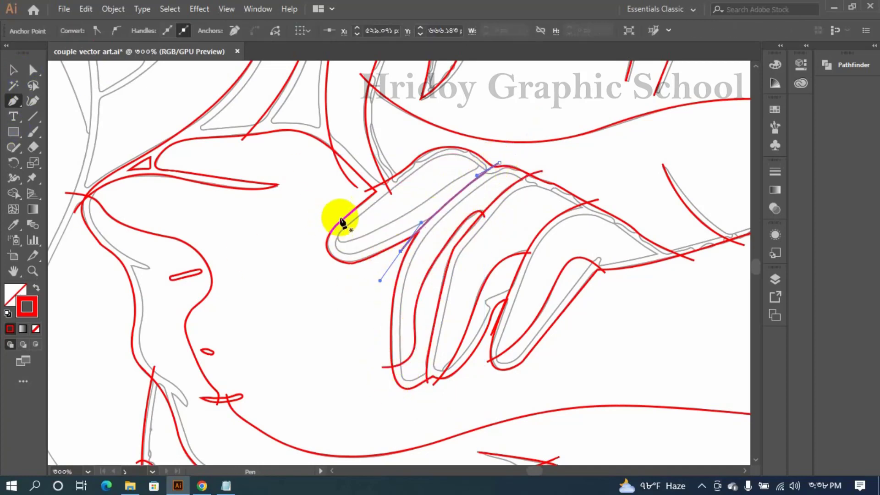
left_click_drag(338, 215, 339, 264)
left_click_drag(491, 156, 514, 137)
left_click_drag(339, 264, 313, 296)
left_click_drag(467, 173, 473, 168)
Trace the outer edge of the long hair strand from its pointed lower tip up to the fork with the loose outer strand
scroll(455, 179, "down", 2)
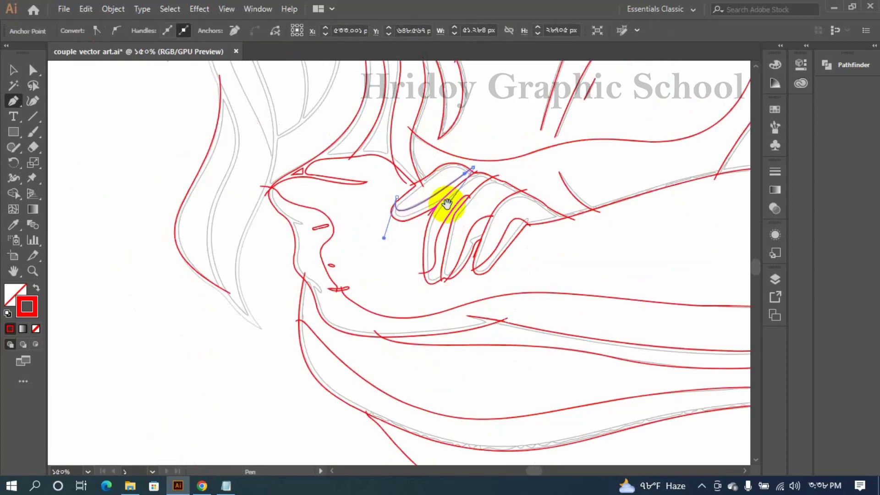
left_click_drag(446, 203, 392, 303)
left_click_drag(205, 428, 152, 389)
mouse_move(161, 292)
left_mouse_down()
mouse_move(181, 220)
mouse_move(185, 243)
left_mouse_up()
scroll(170, 394, "up", 4)
left_click_drag(200, 414, 249, 194)
left_click_drag(233, 186, 228, 195)
scroll(284, 266, "down", 2)
left_click_drag(271, 96, 317, 197)
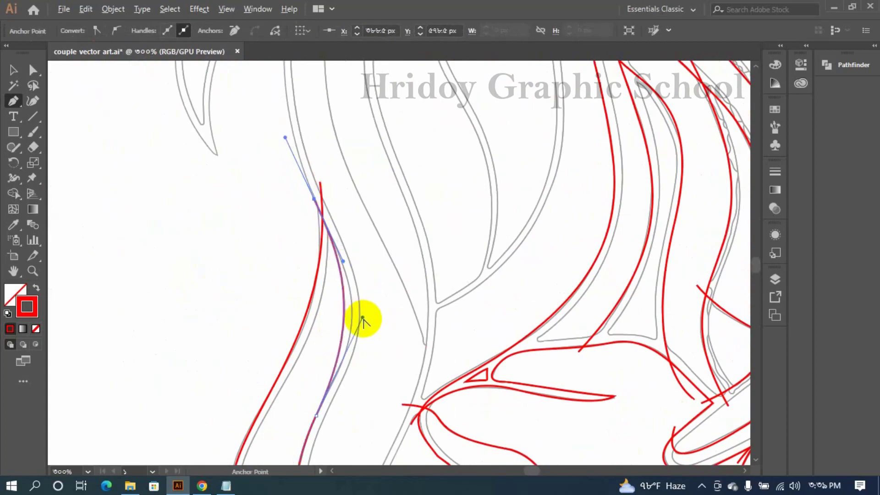
left_click_drag(363, 318, 378, 309)
scroll(378, 307, "down", 2)
left_click_drag(350, 214, 379, 301)
scroll(379, 275, "up", 1)
key("Escape")
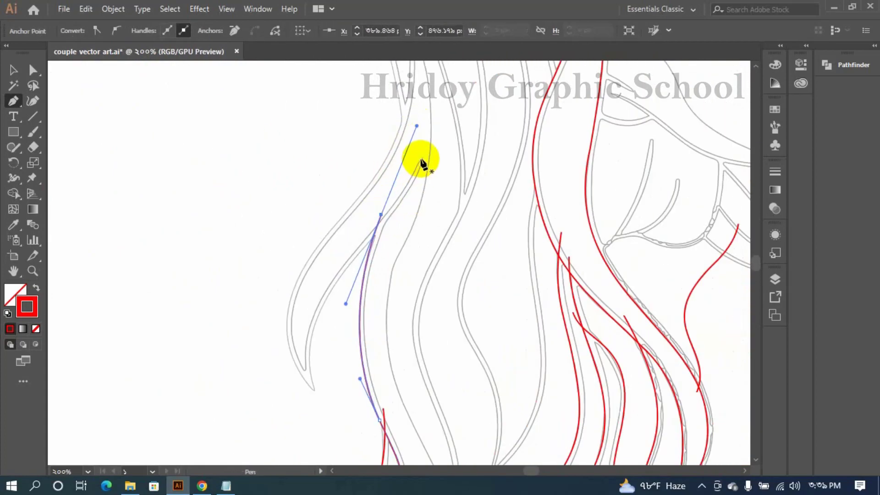
Trace the loose outermost hair strand along its inner edge, around the pointed tip and back up its outer edge
left_click_drag(422, 159, 412, 192)
left_click_drag(314, 391, 351, 481)
scroll(276, 355, "right", 1)
mouse_move(217, 224)
left_mouse_down()
mouse_move(223, 309)
mouse_move(223, 301)
left_mouse_up()
left_click_drag(235, 290, 256, 231)
left_click_drag(350, 206, 372, 285)
left_click_drag(373, 100, 365, 76)
left_click_drag(383, 122, 402, 240)
key("ctrl+z")
left_click_drag(279, 310, 289, 293)
left_click_drag(351, 142, 282, 285)
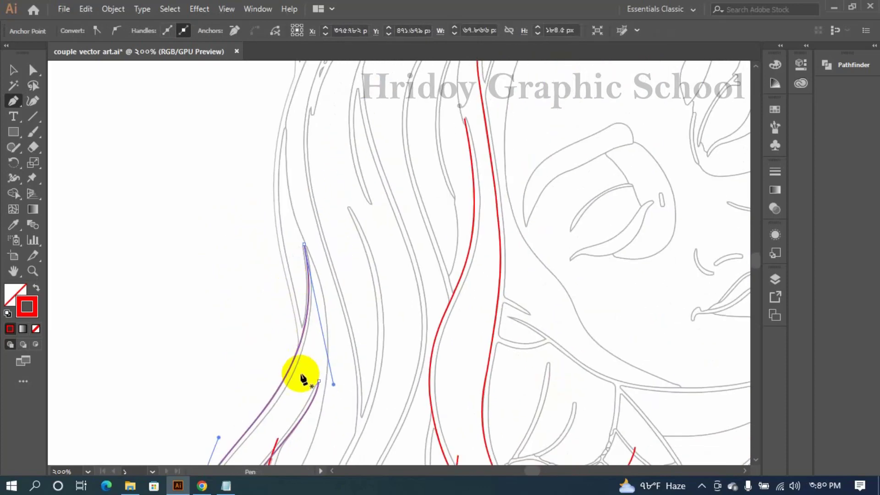
key("Escape")
Trace the outermost edge of the woman's hair from above the loose strand up towards the crown, fitting its curvature
left_click_drag(298, 347, 299, 286)
left_click_drag(288, 114, 272, 268)
left_click_drag(327, 120, 327, 119)
left_click_drag(293, 367, 301, 163)
left_click_drag(290, 238, 306, 285)
left_click_drag(237, 140, 232, 171)
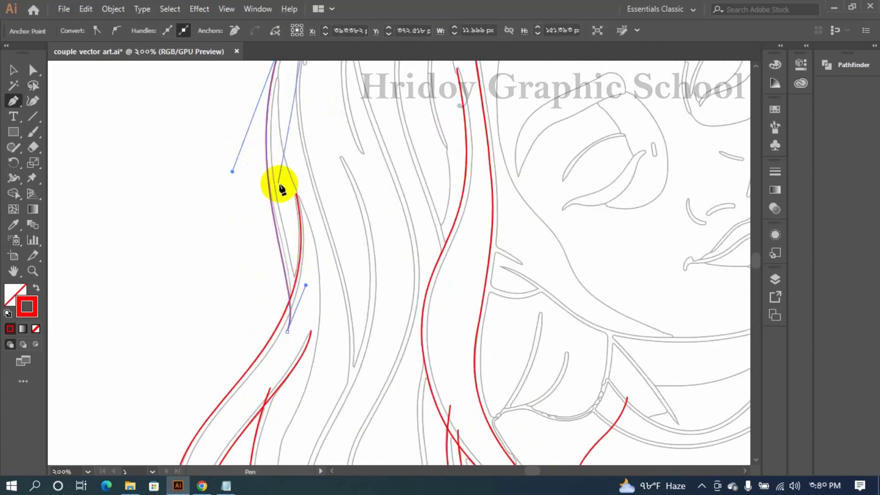
scroll(317, 130, "up", 3)
Continue from the long strand's lower tip, tracing its inner edge upward past the arm to its narrow end beside the cheek
left_click_drag(317, 174, 365, 282)
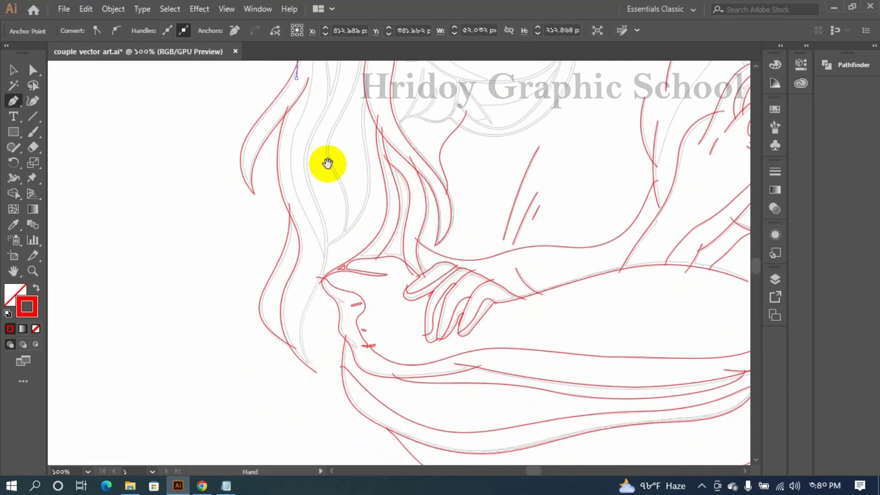
left_click_drag(324, 422, 300, 314)
left_click(304, 301)
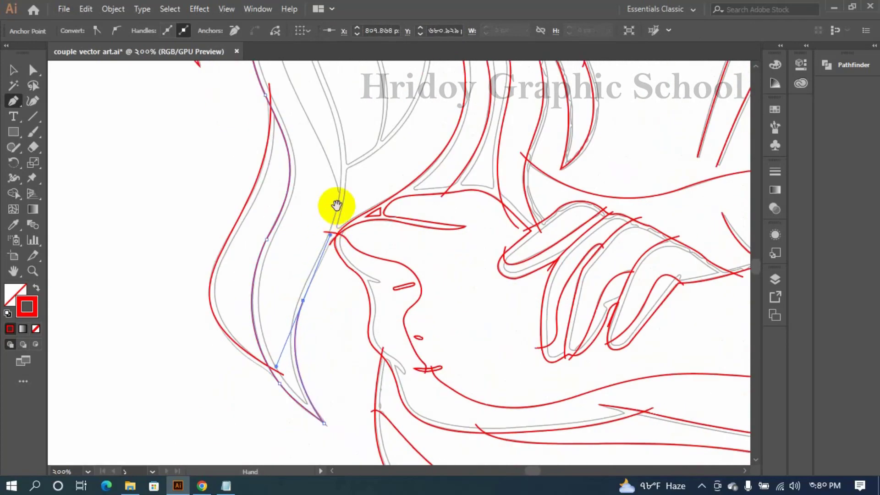
left_click_drag(337, 205, 314, 304)
left_click_drag(322, 264, 272, 336)
left_click_drag(252, 224, 297, 122)
left_click_drag(305, 141, 243, 347)
left_click_drag(209, 143, 196, 122)
left_click_drag(222, 164, 275, 278)
left_click_drag(235, 327, 222, 369)
left_click_drag(275, 279, 281, 267)
key("Escape")
Trace the long wavy hair strand from beside the cheek up the side of the head to the crown
left_click_drag(209, 408, 218, 321)
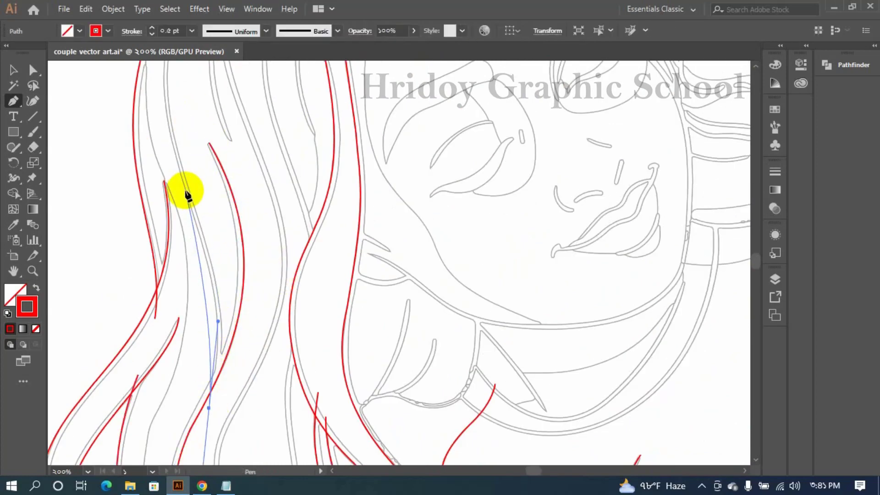
left_click_drag(185, 190, 164, 127)
left_click_drag(208, 253, 226, 305)
left_click_drag(203, 179, 266, 435)
left_click_drag(311, 169, 426, 82)
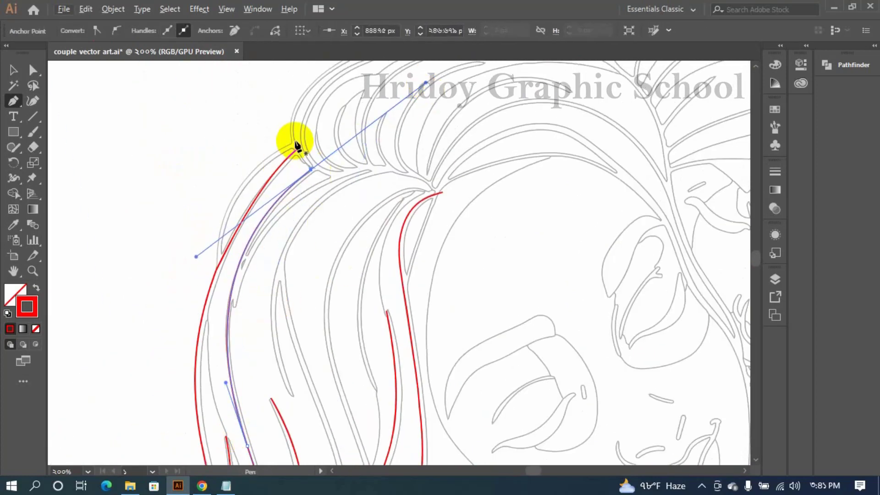
Trace the short outer hair curve from the crown down the left side of the head
left_click_drag(297, 141, 273, 149)
left_click_drag(216, 277, 221, 367)
key("Escape")
Trace the wavy strand inside the outer hair edge from the side of the head down to the arm, adjusting its curve handles
left_click_drag(403, 363, 323, 173)
left_click_drag(125, 87, 124, 160)
mouse_move(157, 267)
left_mouse_down()
mouse_move(188, 321)
mouse_move(156, 274)
left_mouse_up()
left_click_drag(151, 455, 134, 172)
left_click_drag(110, 248, 110, 299)
left_click_drag(124, 229, 121, 386)
left_click_drag(168, 204, 182, 254, "alt")
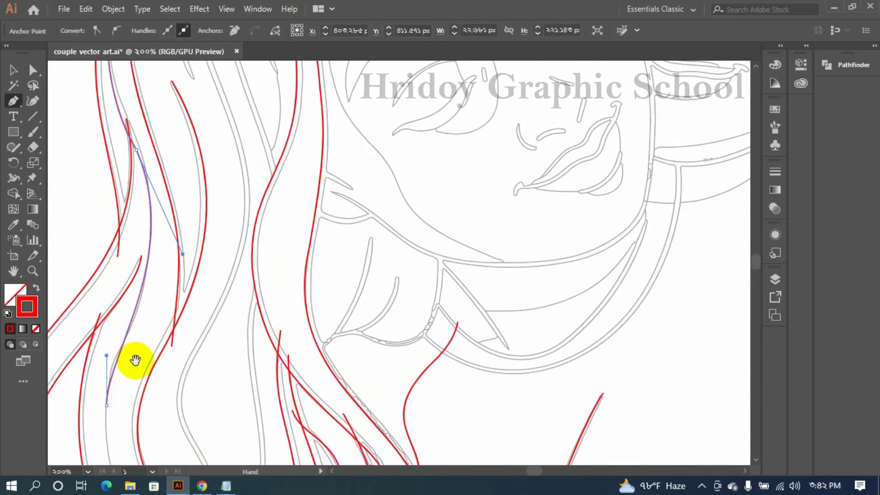
left_click_drag(135, 361, 182, 90)
left_click_drag(165, 164, 155, 207, "ctrl")
left_click_drag(231, 295, 230, 274, "ctrl")
scroll(228, 344, "down", 1)
Trace the curved hair edge between the arm and the lock below the cheek, and bend it with its handles
left_click_drag(285, 262, 223, 370)
left_click_drag(258, 152, 282, 138)
left_click_drag(222, 371, 312, 335, "ctrl")
left_click_drag(234, 166, 224, 171, "ctrl")
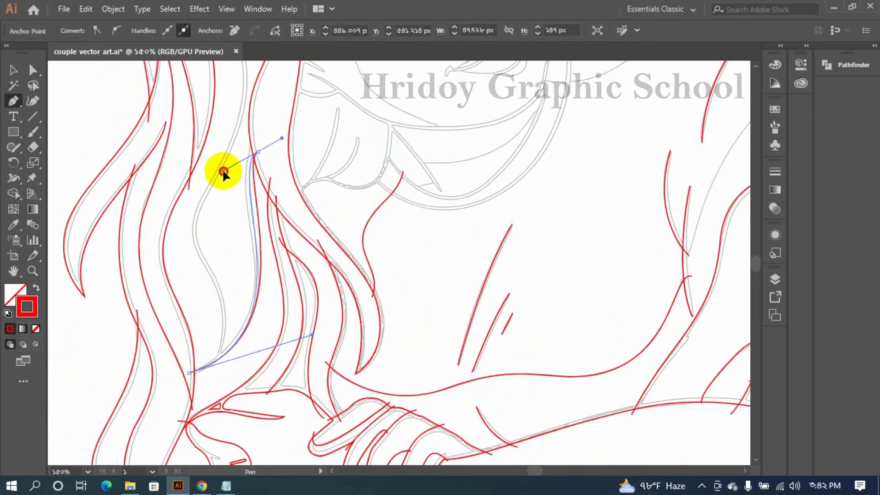
Trace the neighbouring wavy strand from just above the arm up to the upper side of the head, correcting its handles
left_click_drag(211, 370, 228, 311)
left_click_drag(205, 191, 247, 125)
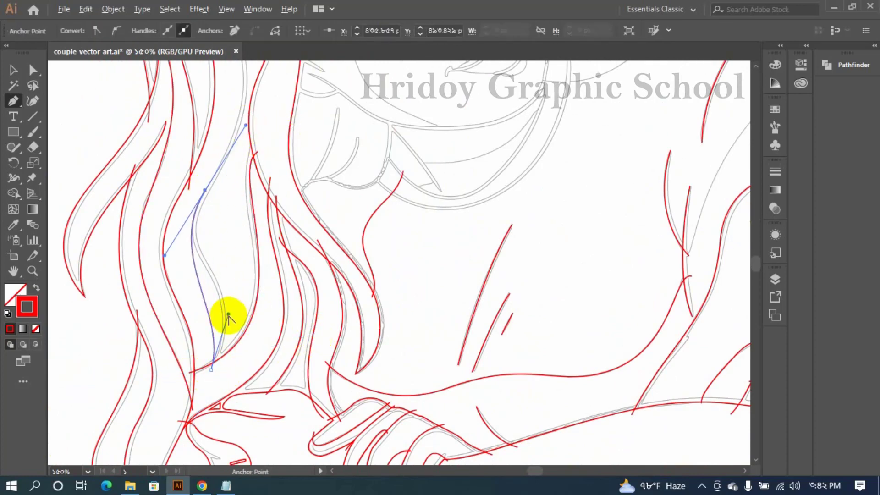
left_click_drag(227, 311, 253, 273, "ctrl")
left_click_drag(164, 256, 161, 262, "ctrl")
left_click_drag(217, 163, 208, 380)
left_click_drag(184, 105, 184, 213)
left_click_drag(188, 195, 202, 112)
left_click_drag(256, 330, 210, 195)
left_click_drag(190, 314, 244, 242, "alt")
left_click_drag(183, 165, 263, 258)
left_click_drag(206, 236, 205, 271, "alt")
Trace two curved strands sweeping from the side of the head up to the hairline at the crown
left_click_drag(246, 227, 264, 281)
left_click_drag(306, 157, 393, 125)
left_click_drag(208, 206, 209, 205)
left_click_drag(299, 158, 338, 153)
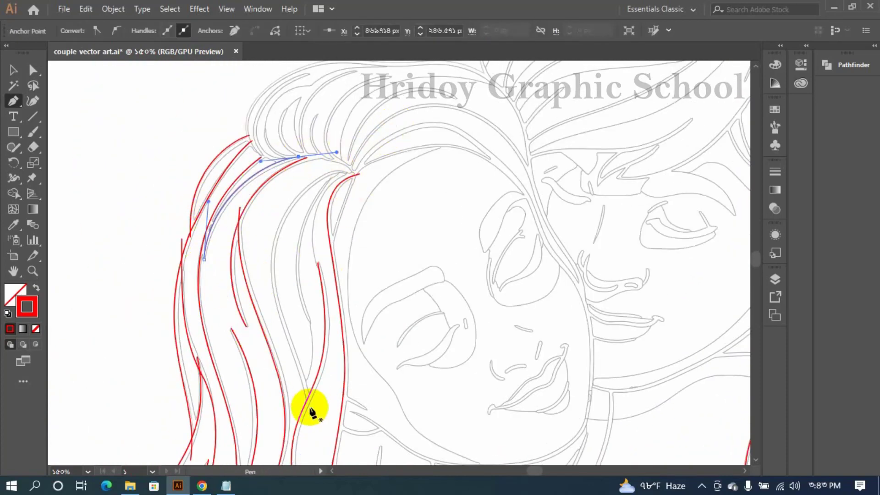
Trace the long strand from the crossing beside the face up to the hair parting, adding a middle anchor to fit the curve
left_click_drag(310, 407, 294, 365)
left_click_drag(351, 171, 443, 186)
left_click_drag(294, 368, 289, 364, "alt")
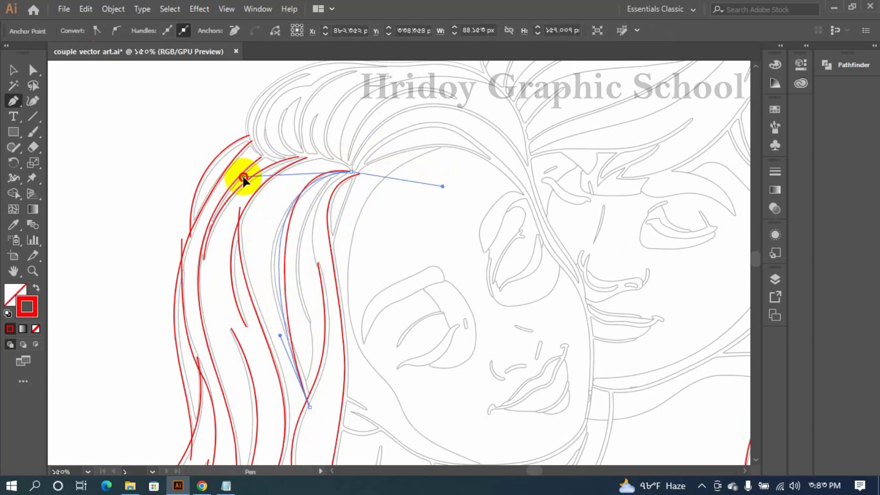
left_click_drag(244, 177, 244, 177, "alt")
left_click_drag(280, 270, 271, 262)
left_click_drag(296, 372, 298, 368, "alt")
left_click_drag(297, 173, 313, 167, "alt")
key("Escape")
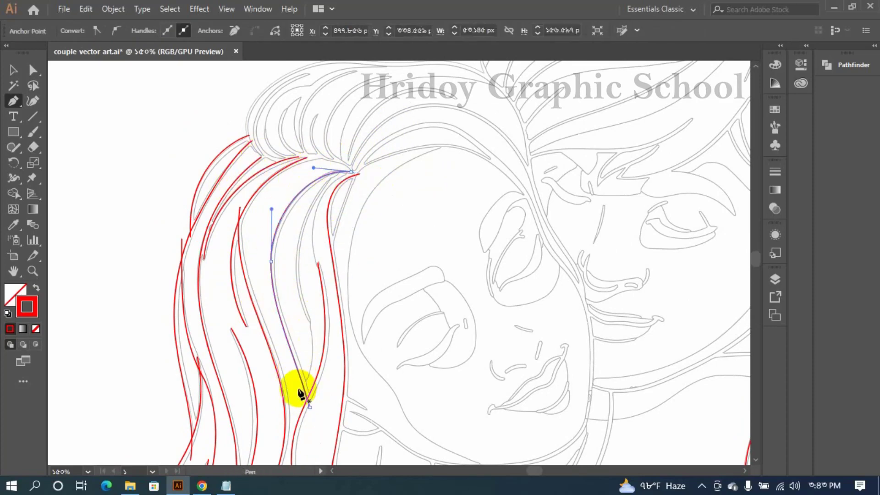
Trace the short lower edge of the narrow strand down to the crossing beside the face and adjust its curvature
left_click_drag(312, 315, 304, 320)
left_click(298, 387)
left_click_drag(302, 376, 313, 374, "alt")
Trace the narrow strand's left edge from its short lower piece up towards the hair parting
left_click_drag(315, 327, 299, 310)
left_click_drag(328, 179, 381, 118)
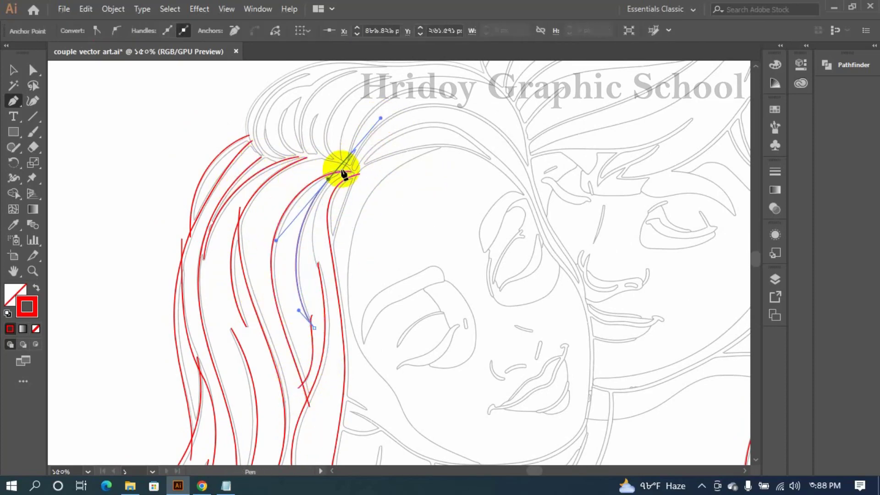
scroll(339, 167, "up", 6)
mouse_move(260, 287)
left_mouse_down()
mouse_move(291, 257)
mouse_move(362, 262)
left_mouse_up()
scroll(306, 176, "down", 6)
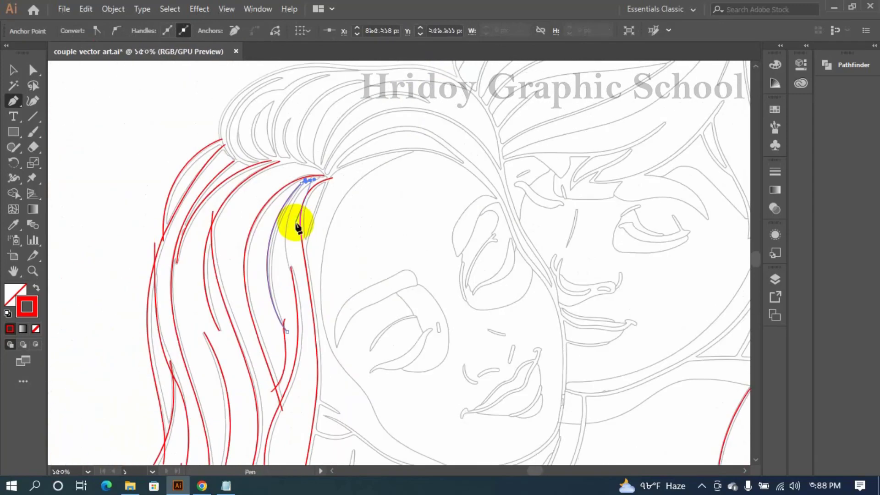
Refine the upper end of the narrow strand so it bends into the hair parting along the sketch
scroll(264, 238, "up", 3)
mouse_move(218, 255)
left_mouse_down("alt")
mouse_move(207, 246)
mouse_move(222, 236)
left_mouse_up("alt")
scroll(390, 78, "up", 5)
left_click_drag(158, 358, 207, 350)
left_click_drag(266, 293, 339, 202)
scroll(314, 138, "down", 6)
scroll(300, 236, "down", 2)
scroll(249, 294, "up", 2)
scroll(249, 296, "up", 2)
Extend the strand nearest the forehead from its open upper end to the hair parting and finish the path
left_click_drag(296, 354, 266, 321)
left_click_drag(257, 206, 253, 158)
scroll(254, 159, "down", 4)
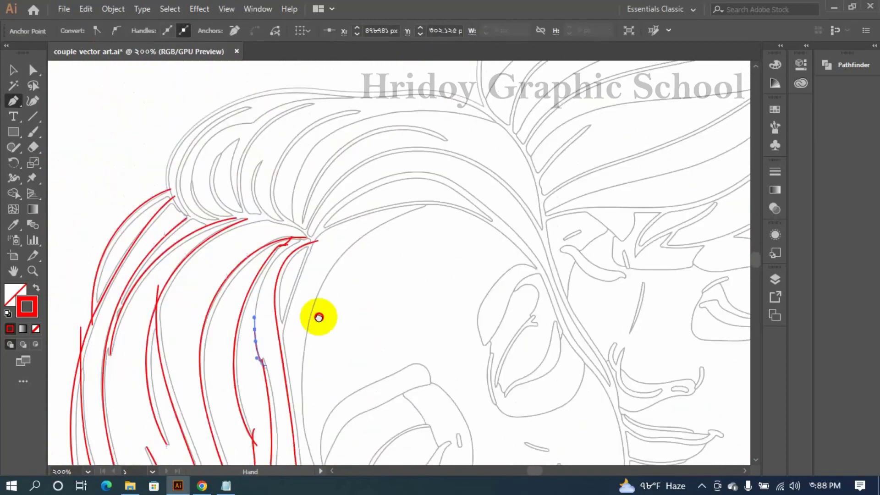
left_click_drag(318, 317, 302, 394)
left_click(285, 306)
scroll(295, 250, "down", 7)
scroll(295, 249, "up", 6)
key("Escape")
scroll(287, 330, "down", 6)
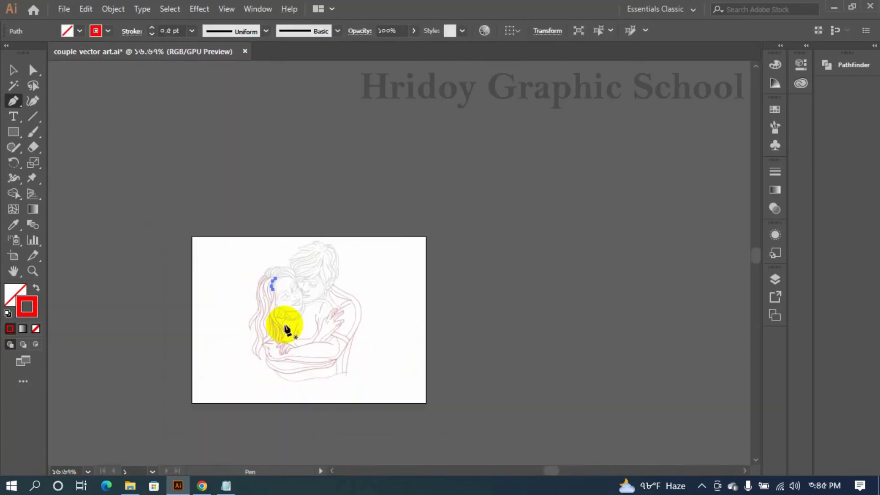
Trace the long curved crease of the neck shape below the jaw, from its upper tip down to the hair edge
scroll(285, 332, "up", 7)
left_click_drag(171, 170, 242, 384)
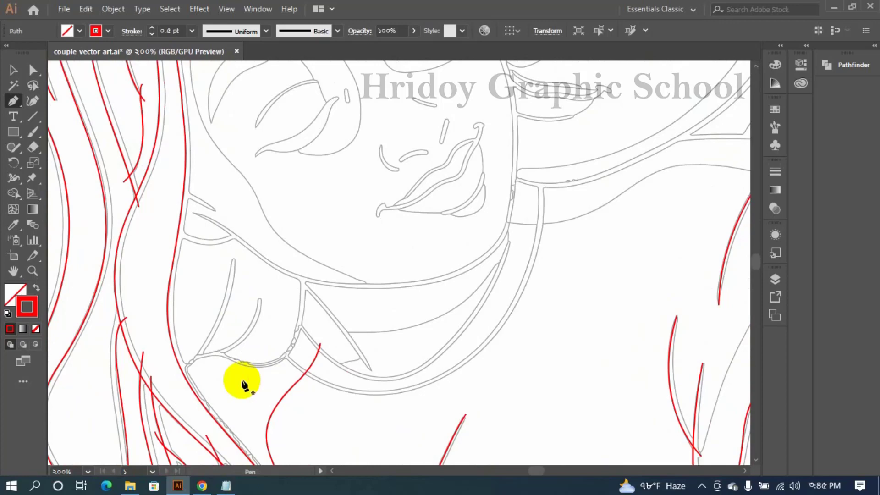
scroll(211, 333, "up", 1)
left_click(303, 152)
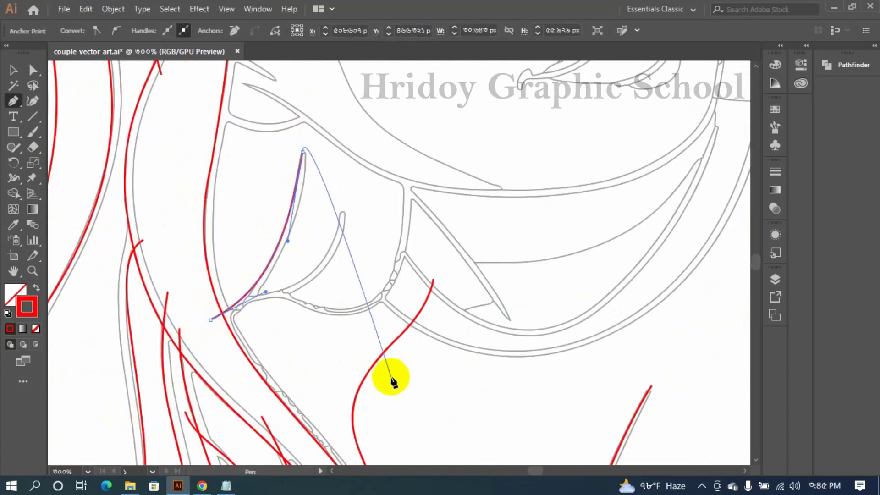
Trace the lower and inner edges of the neck shape beside the hair, plus the shorter curved crease inside it
left_click_drag(210, 320, 337, 308)
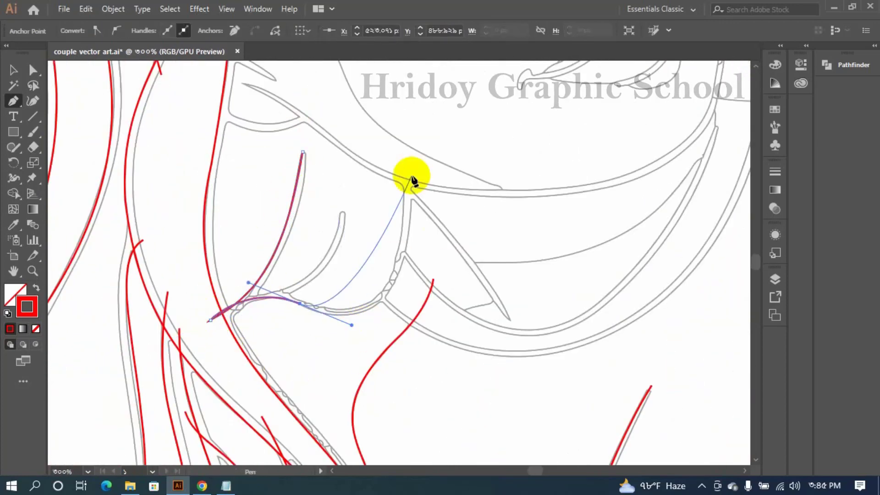
left_click_drag(416, 228, 413, 327)
key("p")
left_click(246, 302)
left_click_drag(341, 213, 330, 290)
key("p")
Trace the outer edge of the neckline band from the neck shape around and up towards the man's jaw
left_click_drag(404, 329, 230, 314)
left_click_drag(199, 278, 224, 308)
scroll(534, 293, "down", 1)
left_click_drag(534, 293, 432, 347)
left_click_drag(473, 164, 473, 136)
left_click_drag(472, 191, 475, 413)
left_click_drag(339, 354, 323, 375)
left_click_drag(475, 296, 471, 306)
key("p")
Trace the inner edge of the neckline band from the neck shape up to the side of the woman's chin
left_click_drag(227, 308, 229, 312)
scroll(244, 327, "up", 1)
left_click_drag(318, 359, 160, 334)
left_click_drag(451, 176, 456, 149)
left_click_drag(447, 203, 395, 419)
left_click_drag(274, 338, 263, 388)
left_click_drag(423, 299, 418, 298)
scroll(448, 165, "up", 4)
key("p")
Trace the short contour piece where the woman's jaw meets the upper end of the neckline band
left_click_drag(451, 272, 445, 220)
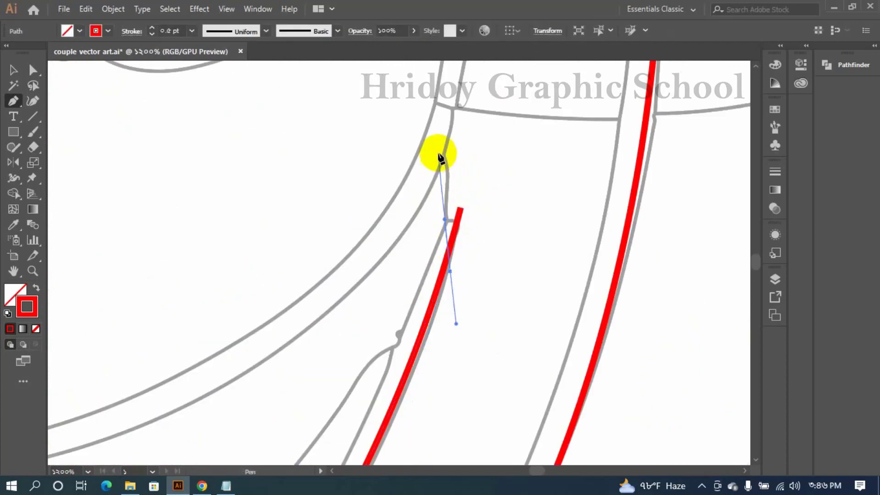
left_click_drag(438, 151, 422, 144)
left_click_drag(445, 220, 442, 219)
scroll(463, 168, "down", 4)
left_click_drag(362, 275, 436, 247)
Trace the woman's jawline from beside the hair, under the chin and up to the cheek, shaping its curves to the sketch
left_click_drag(61, 108, 89, 118)
left_click_drag(264, 216, 360, 225)
left_click_drag(89, 118, 120, 123)
left_click_drag(536, 129, 543, 217)
left_click_drag(358, 390, 373, 403)
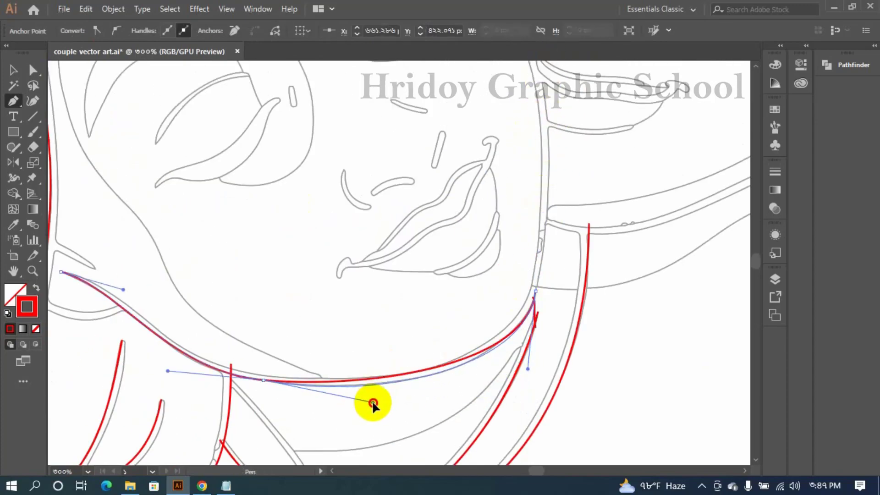
Continue the jawline path up the woman's cheek, past the man's mouth and nose, to the side of her forehead
scroll(548, 292, "up", 2)
left_click_drag(506, 447, 440, 361)
left_click_drag(356, 451, 389, 253)
left_click(367, 206)
left_click_drag(367, 206, 389, 254)
mouse_move(523, 124)
left_mouse_down()
mouse_move(554, 140)
mouse_move(365, 380)
left_mouse_up()
scroll(366, 380, "down", 1)
scroll(378, 181, "down", 3)
left_click_drag(414, 171, 415, 171)
left_click_drag(415, 172, 458, 307)
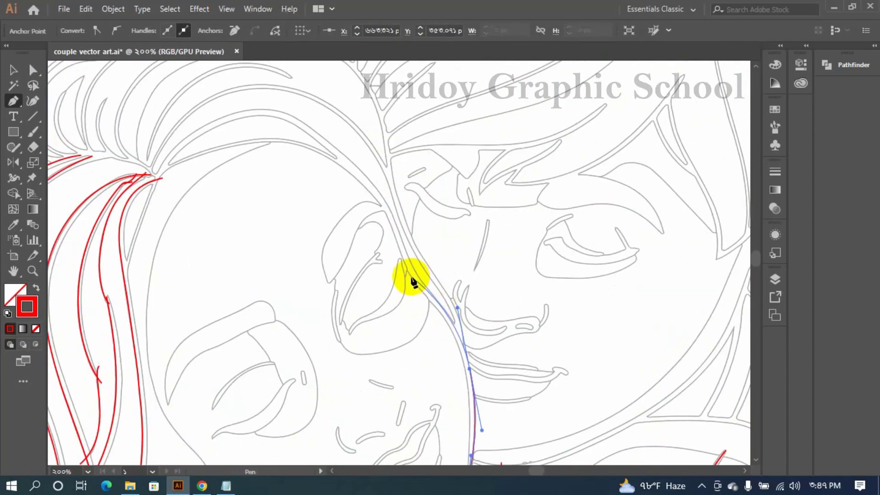
left_click_drag(308, 197, 407, 298)
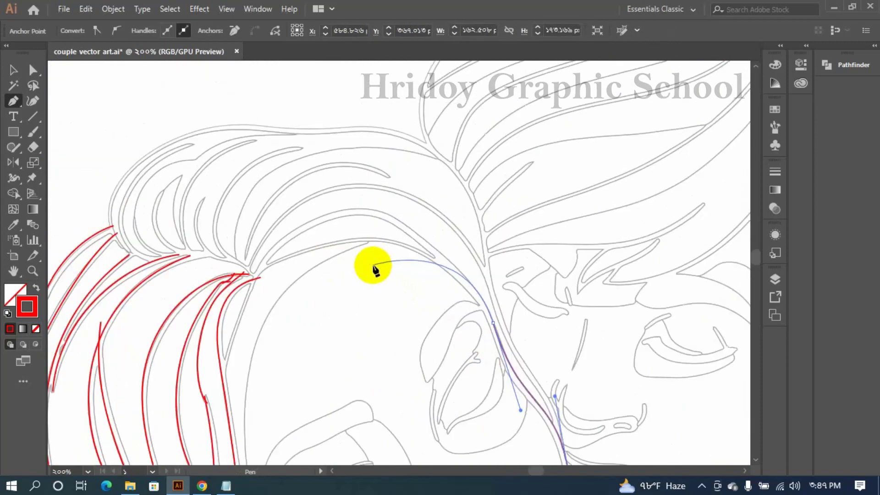
Try to carry the face contour in one curve along the lower edge of the front hair strand to the parting
scroll(262, 202, "down", 4)
left_click_drag(261, 133, 183, 196)
scroll(382, 329, "up", 7)
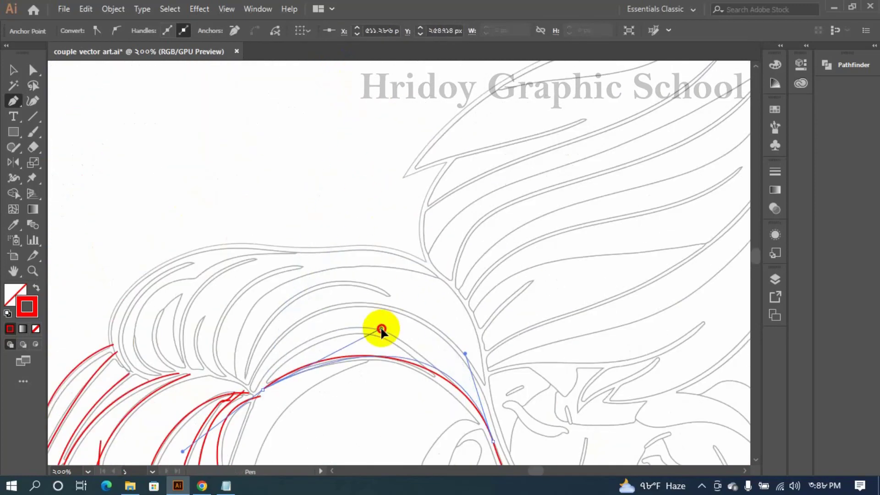
left_click_drag(382, 329, 366, 337)
left_click_drag(465, 353, 445, 350)
left_click_drag(444, 350, 400, 177)
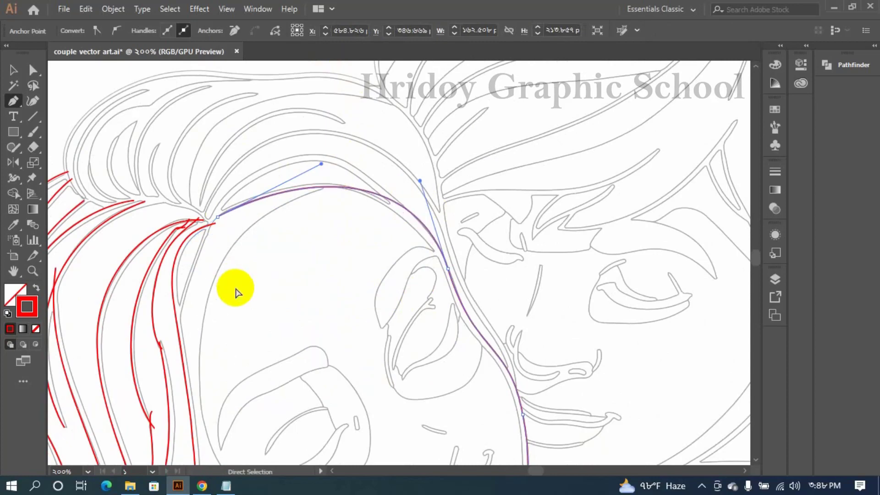
key("ctrl+z")
Carry the face contour along the upper edge of the front hair strand, through the root point and down beside the temple
left_click_drag(242, 180, 153, 245)
left_click(390, 182)
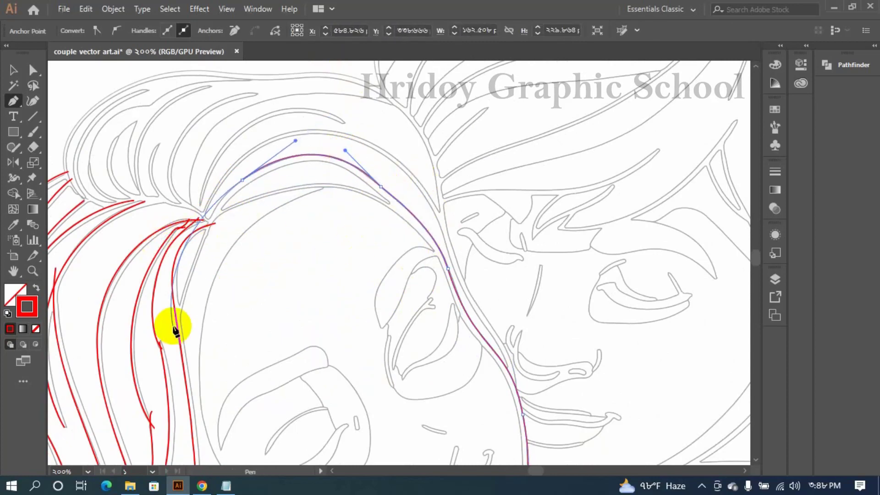
left_click_drag(173, 326, 148, 384)
key("Escape")
Trace the lower edge of the front hair strand from the root point across the forehead to the face contour
left_click_drag(205, 214, 244, 200)
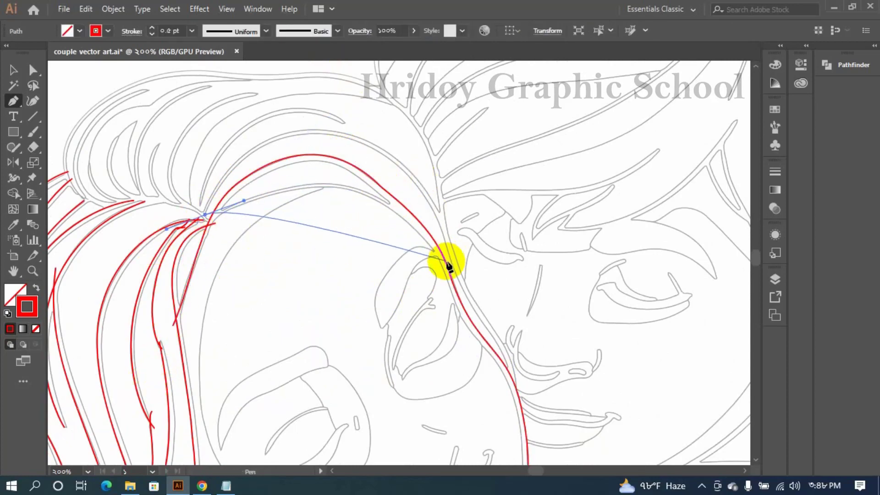
left_click_drag(448, 266, 541, 400)
key("Escape")
Trace the inner face outline from the forehead hairline down the temple and cheek to the jawline
left_click_drag(323, 188, 305, 202)
left_click_drag(201, 339, 190, 472)
mouse_move(296, 354)
left_mouse_down()
mouse_move(219, 355)
mouse_move(195, 105)
left_mouse_up()
left_click_drag(175, 302, 197, 370)
left_click_drag(87, 232, 90, 249)
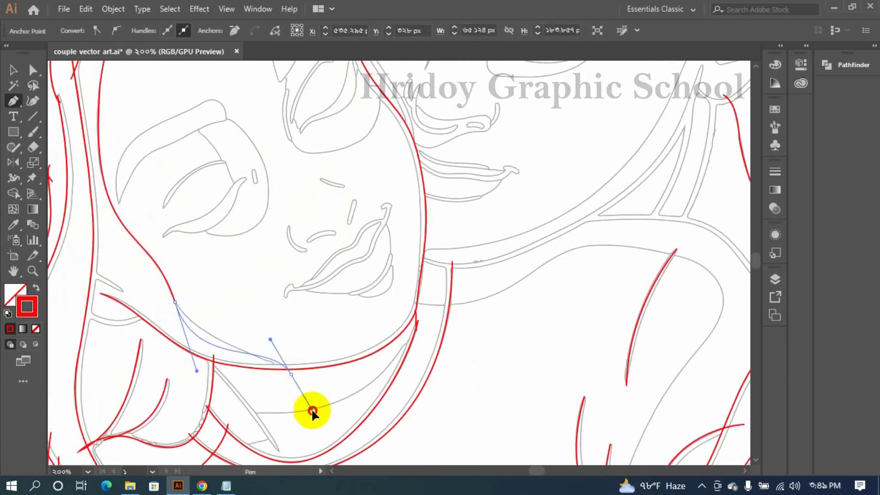
left_click_drag(312, 410, 336, 411)
left_click_drag(197, 370, 217, 354)
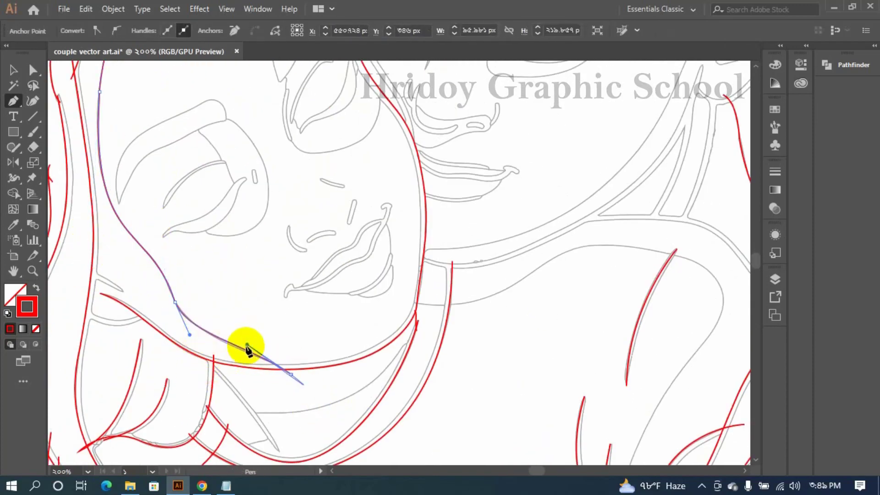
left_click_drag(141, 353, 248, 337)
scroll(249, 337, "up", 2)
key("Escape")
Trace the lower arc of the small pointed shape between hair and jaw, and the short curve above it
left_click_drag(128, 252, 179, 290)
left_click_drag(266, 260, 315, 232)
key("Escape")
left_click(140, 170)
left_click_drag(212, 213, 225, 239)
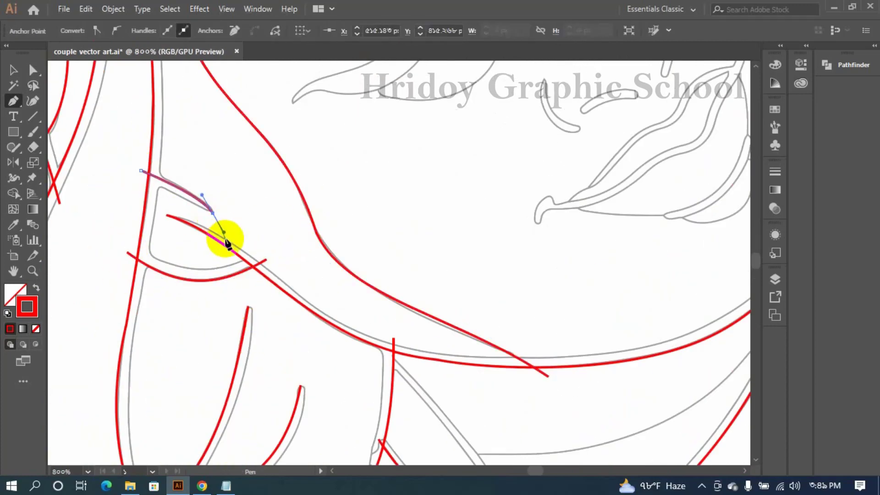
scroll(225, 240, "down", 2)
left_click_drag(304, 296, 304, 193)
key("Escape")
Trace the long diagonal edge and the short base of the pointed shape below the jaw
left_click(288, 177)
left_click_drag(373, 280, 385, 314)
key("Escape")
mouse_move(335, 278)
left_mouse_down()
mouse_move(370, 244)
mouse_move(349, 238)
left_mouse_up()
key("Escape")
Trace the curved neck line under the chin from the pointed shape to the neckline band, adjust its curvature and deselect it
left_click_drag(509, 172, 516, 173)
left_click_drag(425, 206, 435, 231)
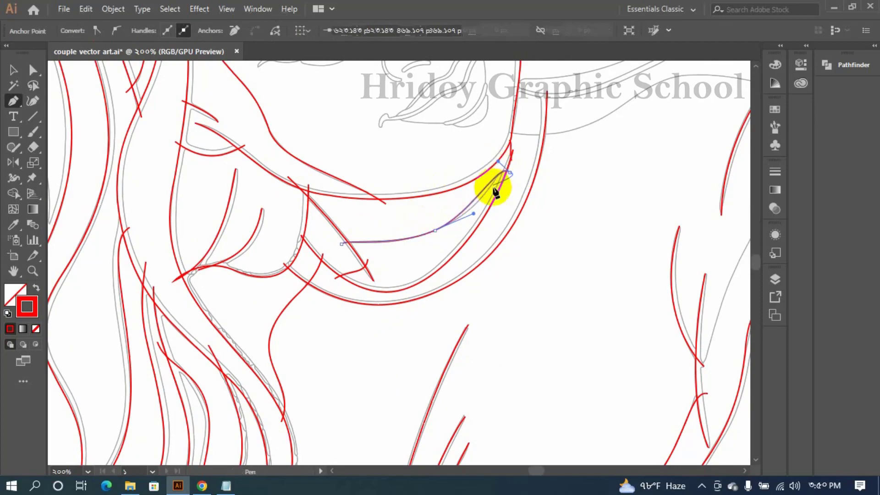
left_click_drag(468, 207, 473, 214)
left_click_drag(402, 118, 280, 348)
left_click(219, 178, "ctrl")
Extend the tip of the second side hair strand with a short curve along the hair roots
left_click_drag(114, 112, 366, 409)
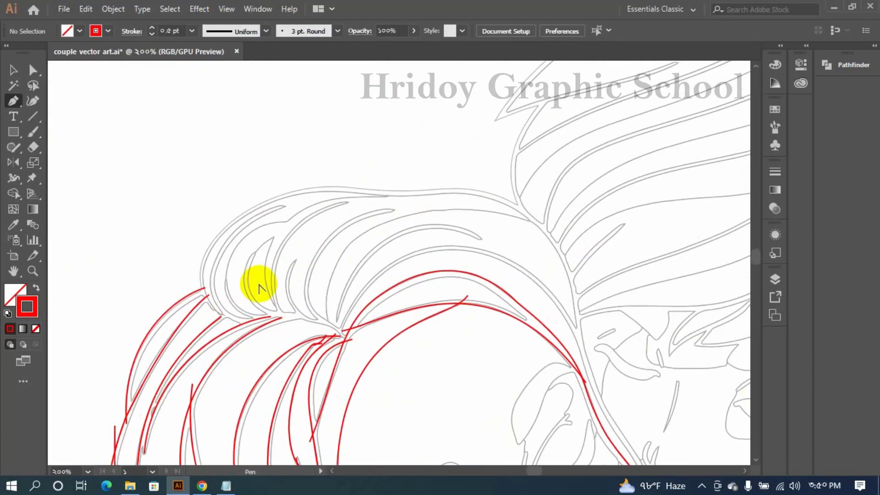
scroll(259, 287, "up", 2)
left_click(244, 329)
left_click_drag(285, 318, 326, 316)
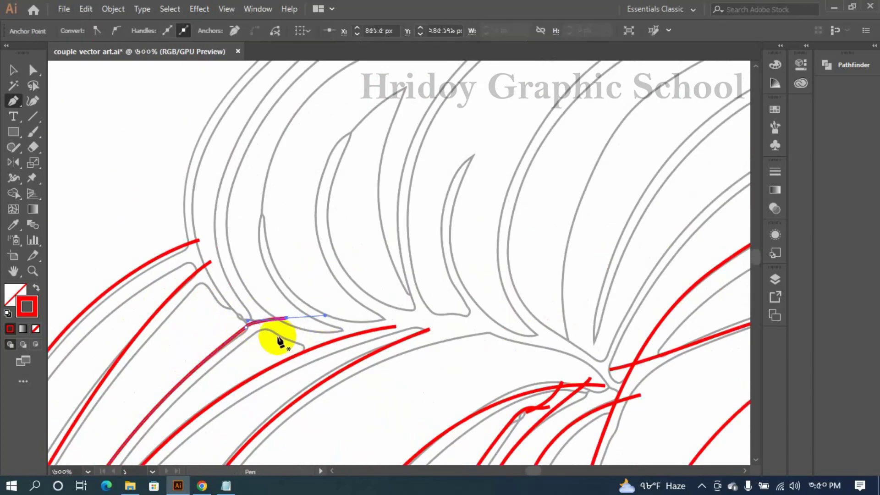
Trace the outer contour of the woman's hair from the side roots up and over the crown, adjusting its curve
left_click_drag(276, 335, 231, 304)
left_click_drag(184, 200, 183, 100)
scroll(360, 133, "down", 2)
left_click_drag(359, 133, 183, 294)
left_click_drag(273, 196, 382, 180)
left_click_drag(468, 198, 543, 189)
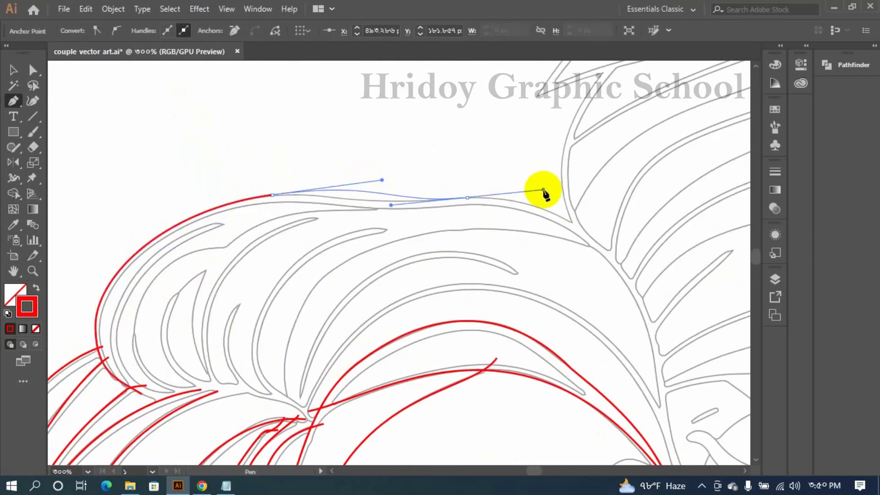
left_click_drag(381, 179, 323, 193)
Continue the outer hair contour down along the man's hairline and between the two faces to the cheek contour
left_click_drag(596, 275, 344, 230)
left_click_drag(391, 261, 407, 301)
left_click_drag(412, 390, 313, 144)
scroll(363, 261, "down", 3)
scroll(379, 292, "up", 4)
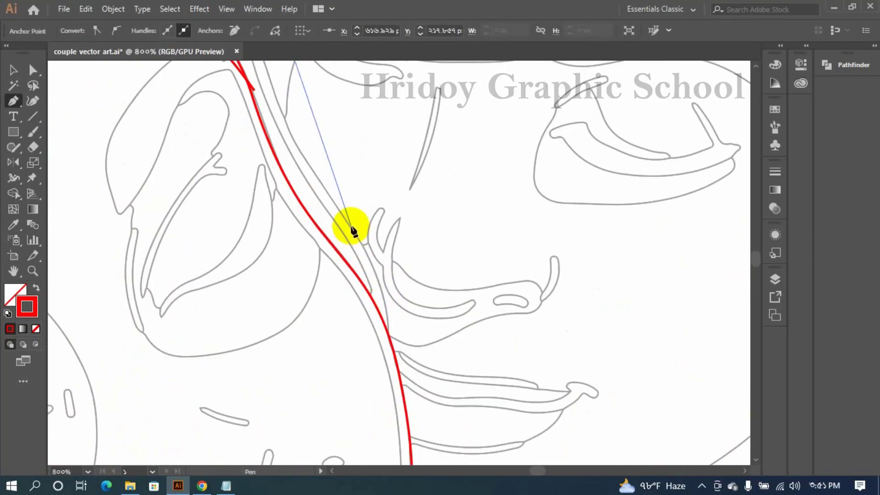
left_click_drag(467, 392, 467, 393)
scroll(449, 389, "down", 2)
left_click_drag(413, 437, 356, 163)
left_click(351, 192)
scroll(352, 190, "down", 1)
left_click_drag(303, 178, 358, 343)
scroll(84, 208, "up", 3)
Trace the outermost inner strand of the crown from the side roots up to its pointed tip
mouse_move(83, 208)
left_mouse_down()
mouse_move(190, 346)
mouse_move(191, 318)
left_mouse_up()
key("Escape")
left_click_drag(179, 232, 205, 161)
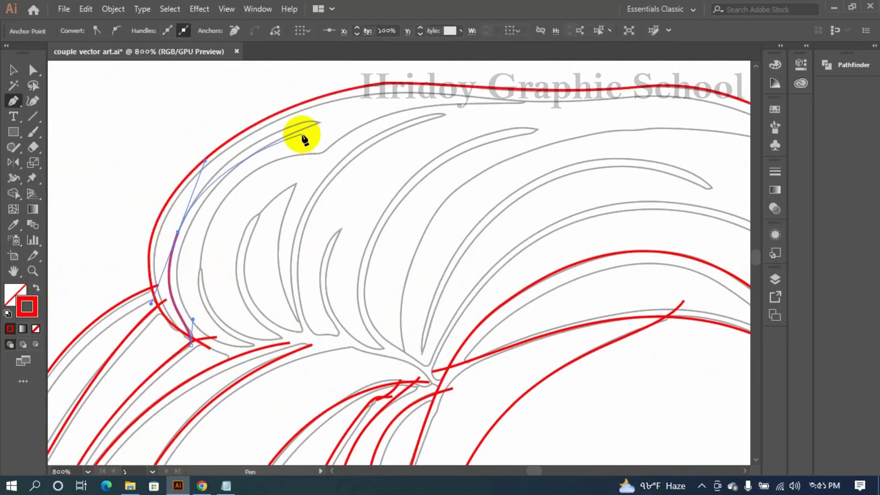
left_click_drag(318, 122, 352, 127)
key("Escape")
Trace the next crown strand from the roots up through its small bend and along beneath the outer hair contour
left_click_drag(273, 351, 315, 361)
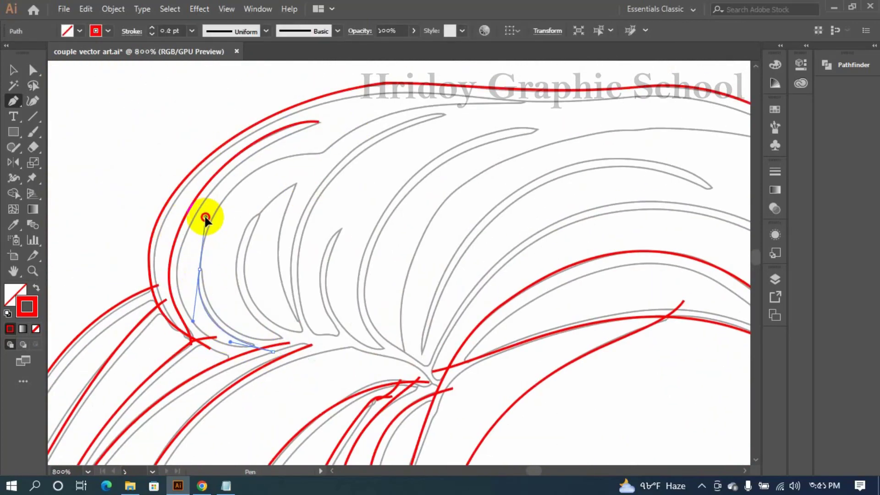
left_click_drag(205, 216, 205, 216)
left_click(202, 265)
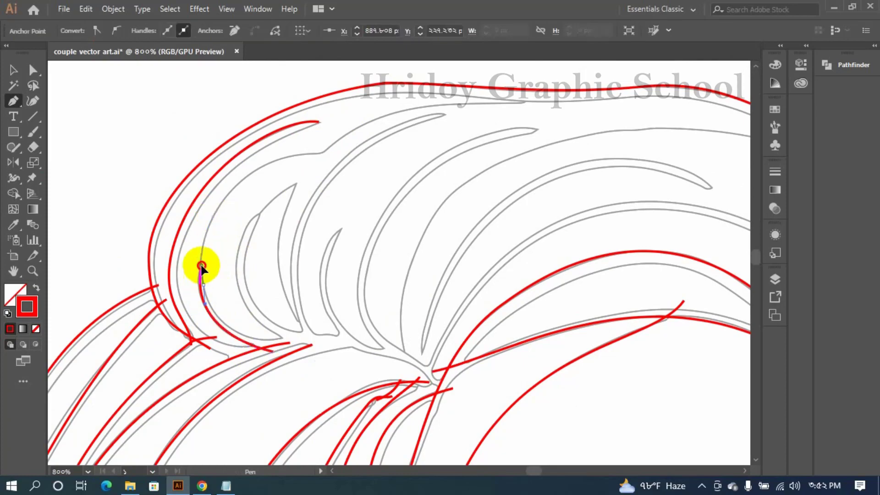
mouse_move(314, 152)
left_mouse_down()
mouse_move(398, 155)
mouse_move(408, 143)
left_mouse_up()
left_click_drag(556, 94, 557, 84)
mouse_move(431, 131)
left_mouse_down()
mouse_move(412, 110)
mouse_move(310, 136)
left_mouse_up()
Extend the end of that crown strand across the outer hair contour and finish the path
left_click_drag(582, 212, 240, 453)
left_click(188, 338)
left_click_drag(224, 322, 254, 319)
left_click_drag(205, 392, 431, 187)
key("Escape")
Trace both edges of the small crescent strand and resume the outer hair contour from its open lower end
left_click_drag(170, 382, 153, 365)
left_click_drag(144, 250, 183, 360)
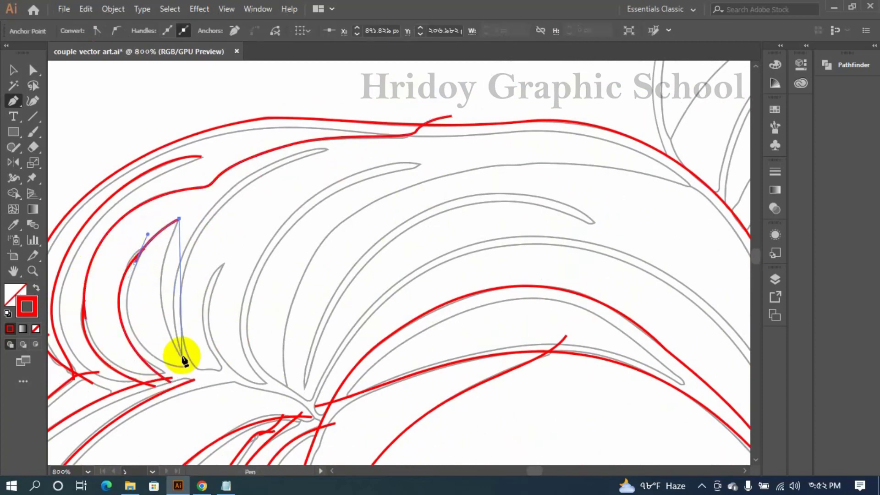
left_click(93, 384)
left_click_drag(93, 384, 211, 365)
left_click(211, 364)
left_click_drag(369, 364, 417, 376)
left_click_drag(211, 365, 209, 359)
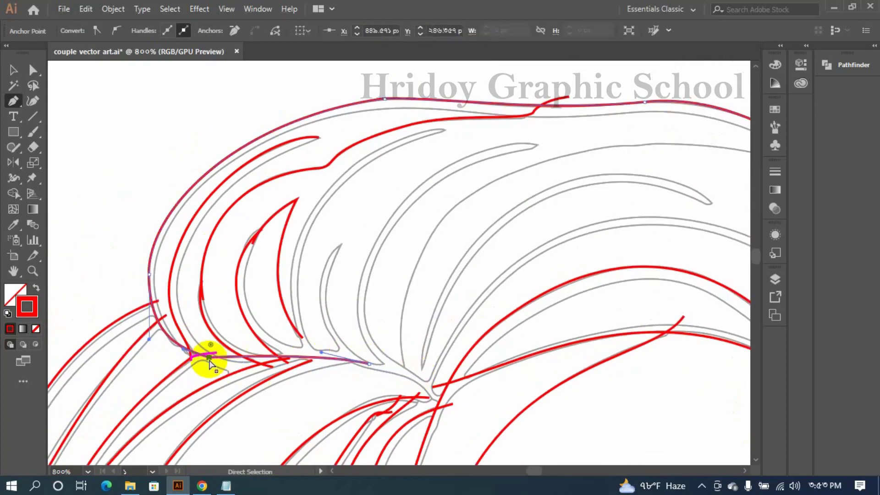
key("ctrl+z")
key("ctrl+z")
Extend the outer hair contour along the strand roots to the point above the temple, refine its curves and deselect it
left_click_drag(331, 357, 364, 359)
left_click_drag(235, 367, 242, 384)
left_click_drag(442, 410, 359, 285)
left_click_drag(378, 277, 402, 271)
left_click_drag(307, 248, 308, 248)
left_click(377, 278, "ctrl")
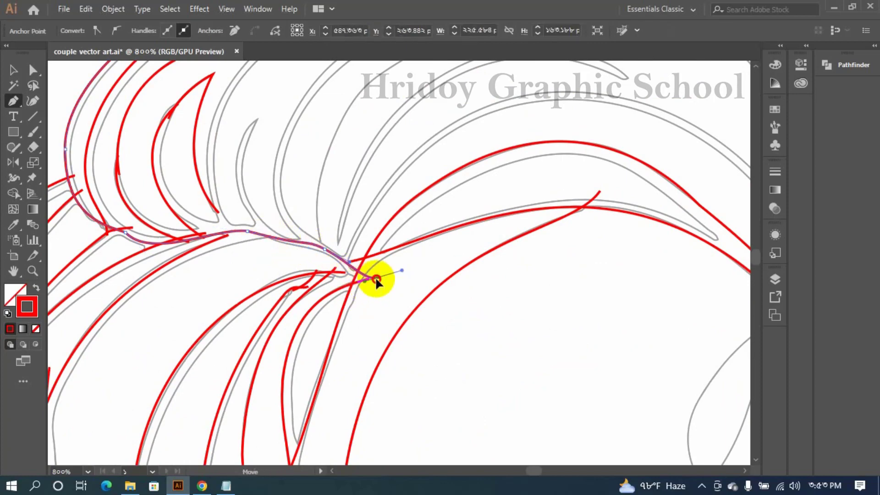
left_click_drag(354, 284, 349, 291)
key("v")
left_click(317, 293)
Extend the tip of the side hair strand so it runs along the root line
left_click_drag(243, 268, 279, 263)
left_click(243, 239)
key("p")
Trace the long strand beside the small crescent from the root line up to its pointed tip and adjust its curvature
left_click_drag(287, 228, 266, 398)
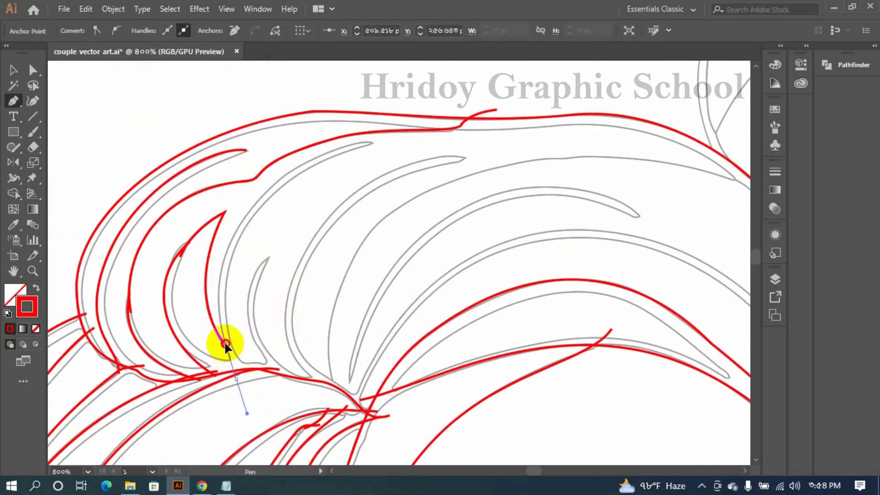
left_click_drag(373, 143, 469, 151)
left_click_drag(177, 256, 178, 253)
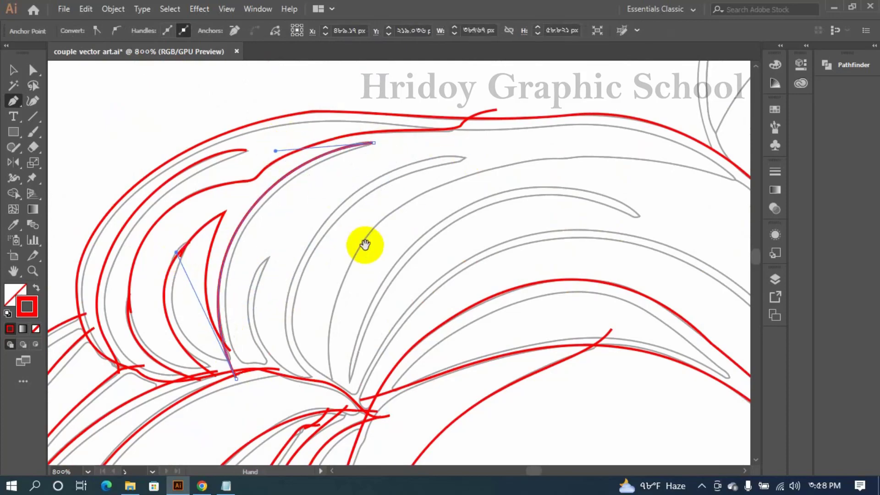
Trace the small crescent strand near the hair roots and the long curved strand beside it, ending that path at its pointed tip
left_click_drag(366, 243, 335, 255)
left_click_drag(246, 388, 223, 353)
left_click_drag(238, 269, 282, 220)
left_click_drag(434, 168, 557, 188)
left_click_drag(389, 284, 259, 242)
key("Escape")
Trace the next long strand from the hair roots over to the outer hair contour and adjust its curvature
left_click_drag(173, 361, 162, 292)
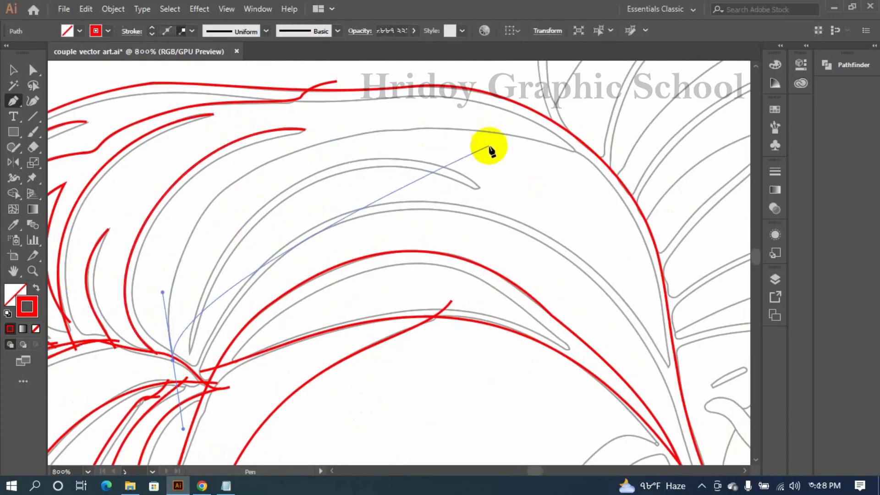
left_click_drag(488, 132, 652, 149)
left_click_drag(322, 114, 192, 104)
left_click_drag(162, 293, 157, 267)
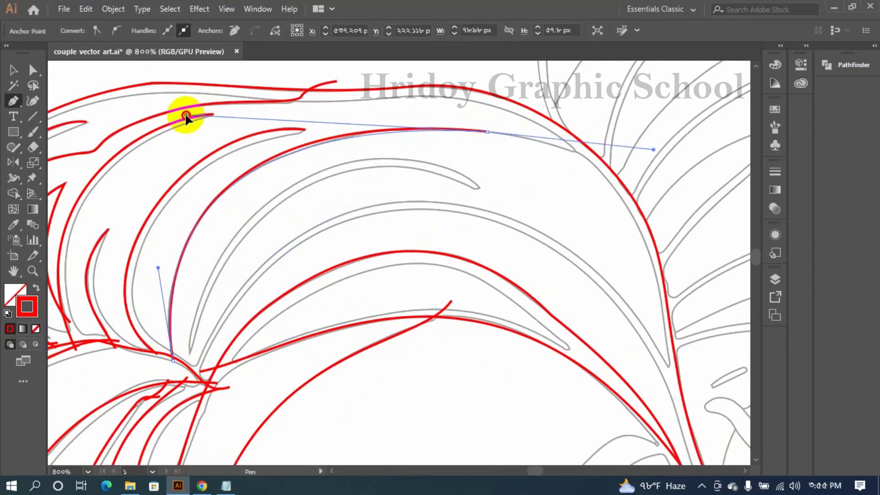
left_click_drag(185, 115, 184, 113)
left_click_drag(538, 186, 302, 268)
left_click_drag(370, 243, 419, 248)
scroll(424, 259, "down", 1)
left_click_drag(217, 358, 406, 190)
key("Escape")
Trace the upper edge of the arched inner strand from the roots to its pointed tip and refine its curve
left_click_drag(256, 224, 262, 158)
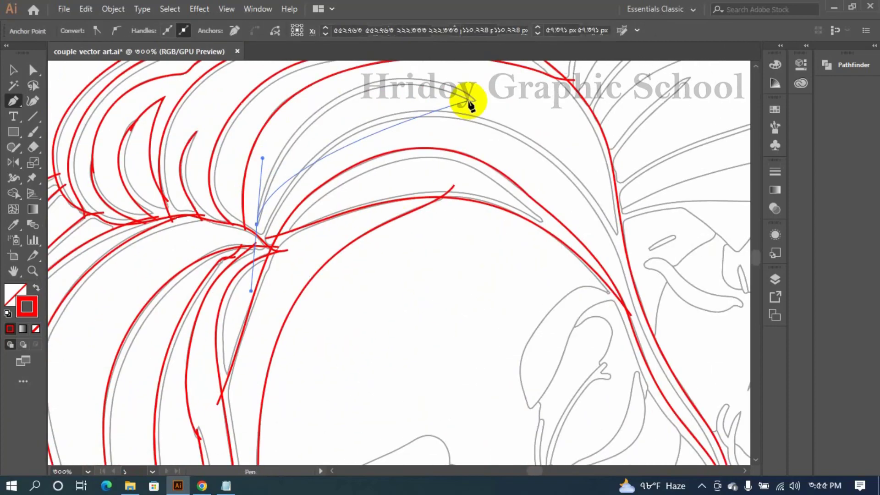
left_click_drag(476, 101, 586, 174)
left_click_drag(262, 159, 255, 149)
Trace the long arch below it from the roots to the outer hair contour, adding an anchor at its crest to fit the curve
left_click_drag(282, 185, 298, 159)
left_click_drag(629, 251, 677, 349)
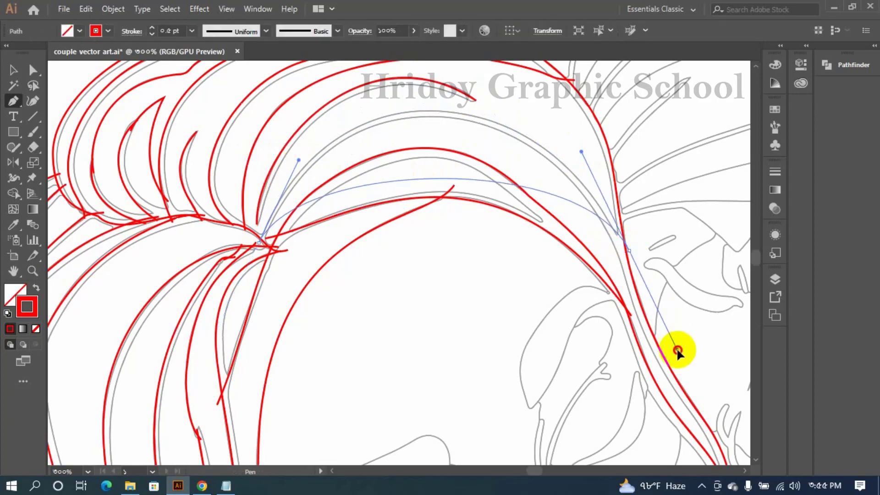
left_click_drag(581, 152, 474, 203)
left_click_drag(298, 373, 288, 355)
left_click(438, 321)
left_click_drag(438, 320, 438, 325)
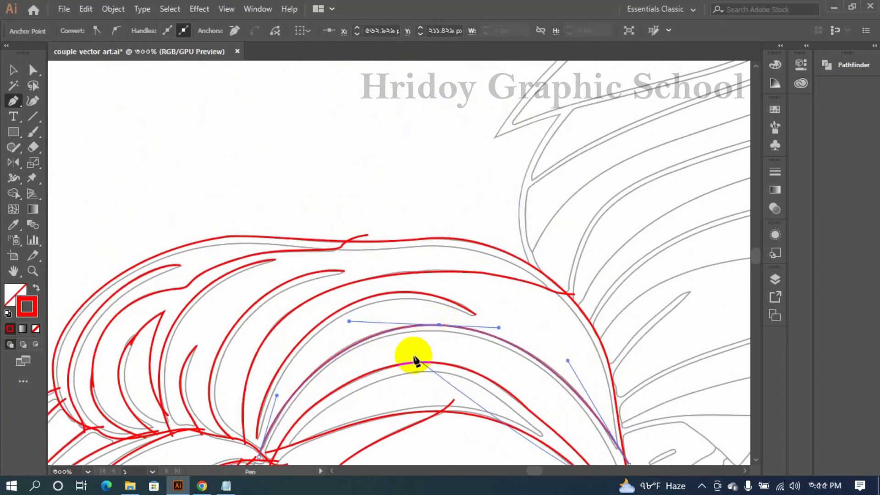
Trace the full outline of the woman's eyebrow nearest her long side hair and refine its curves
left_click_drag(415, 359, 269, 157)
key("ctrl+minus")
key("ctrl+minus")
left_click_drag(383, 294, 386, 135)
left_click_drag(291, 287, 280, 290)
key("ctrl+plus")
key("ctrl+plus")
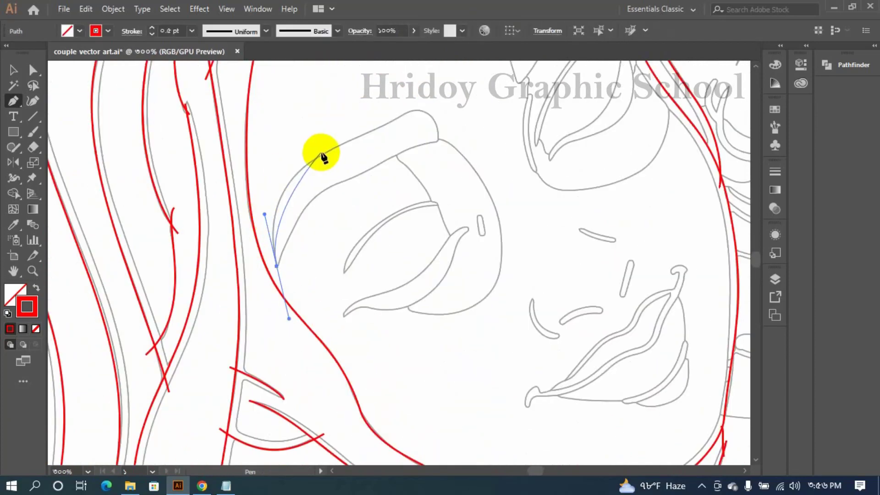
left_click_drag(416, 110, 414, 149)
left_click_drag(308, 206, 294, 228)
left_click_drag(380, 165, 360, 179)
left_click_drag(277, 266, 269, 294)
left_click_drag(263, 316, 262, 229)
left_click(295, 229, "alt")
Trace the upper eyelid line below that eyebrow and the curved lash shape of the closed eye
left_click(343, 273)
left_click_drag(439, 204, 503, 224)
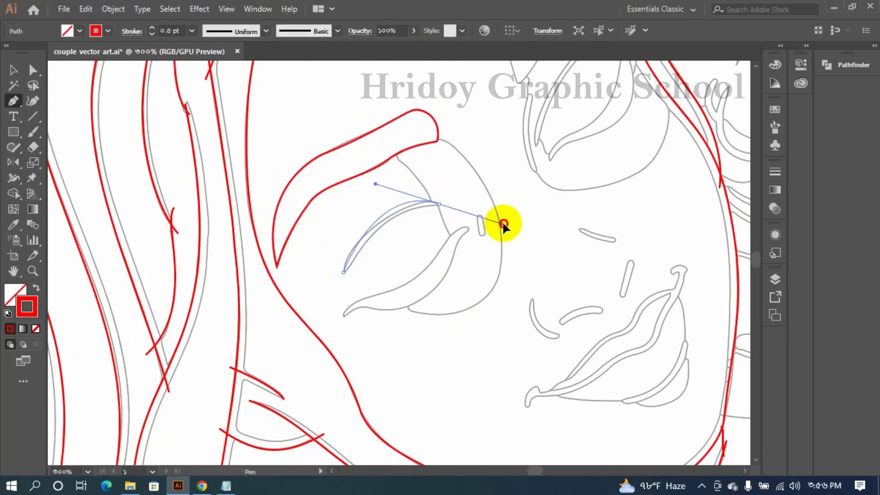
left_click_drag(456, 209, 462, 212)
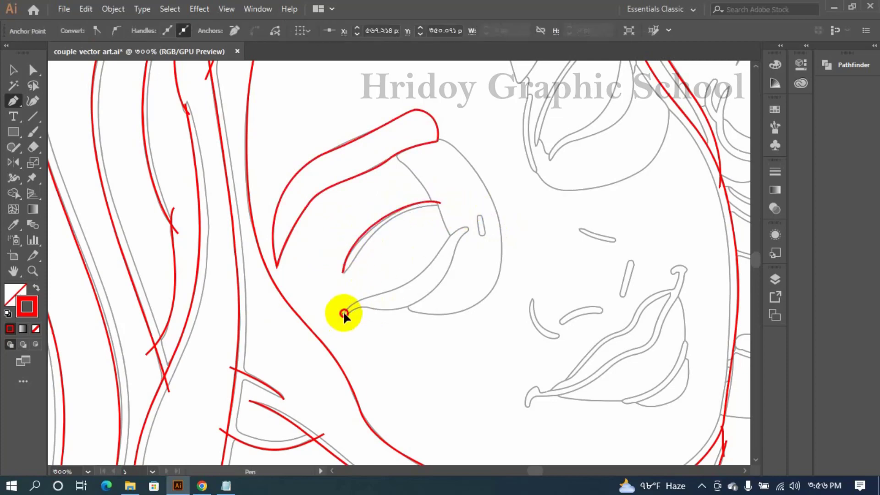
left_click(344, 313)
left_click_drag(437, 254, 466, 202)
left_click_drag(423, 298, 303, 335)
left_click_drag(350, 289, 351, 289)
Trace the eye socket contour from beneath the lash shape up to the eyebrow and back along the eyelid, closing the path
left_click_drag(406, 299, 368, 325)
left_click_drag(371, 326, 367, 346)
mouse_move(437, 330)
left_mouse_down()
mouse_move(475, 320)
mouse_move(454, 315)
left_mouse_up()
left_click_drag(369, 346, 367, 347)
left_click_drag(461, 247, 452, 192)
left_click_drag(391, 161, 384, 162)
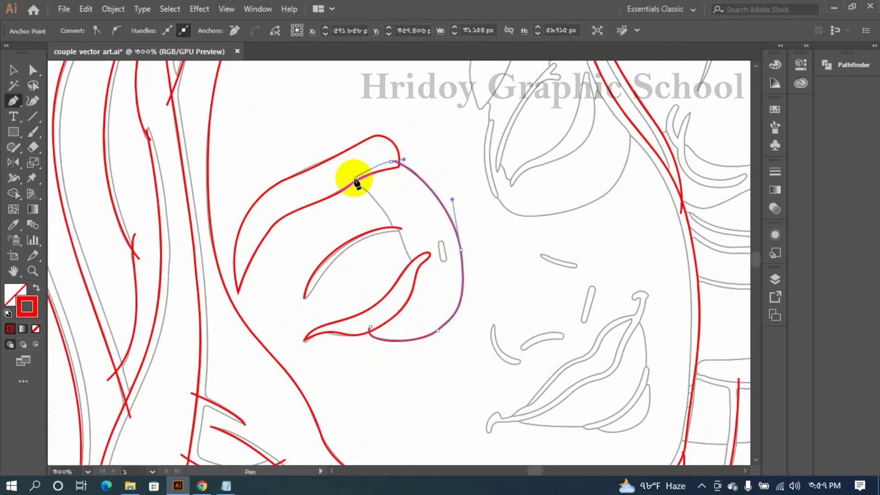
left_click(355, 177)
left_click_drag(372, 197, 377, 200)
left_click_drag(394, 231, 395, 233)
left_click(370, 327)
Trace the small elongated oval beside the inner corner of the eye as a closed shape
scroll(438, 240, "up", 5)
left_click_drag(453, 246, 436, 252)
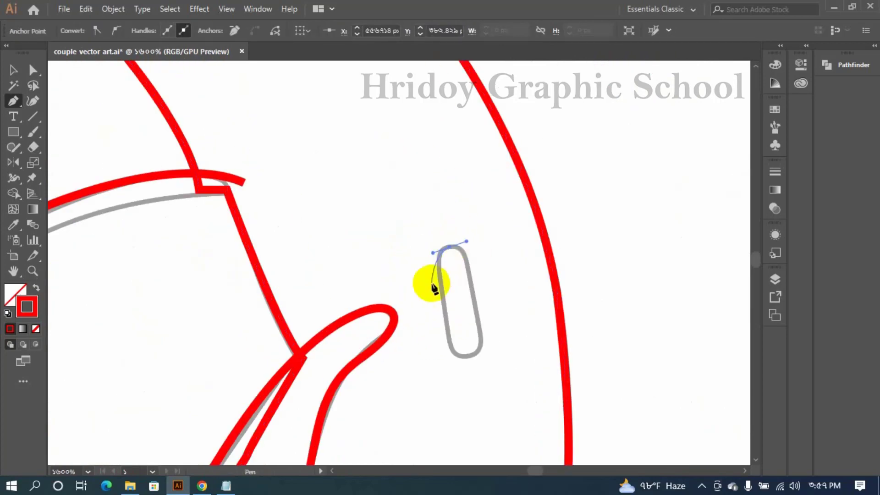
left_click_drag(446, 315, 452, 366)
left_click_drag(479, 337, 480, 314)
left_click(453, 247)
Refit the upper edge of the eyelid line to the sketch by moving its outer tip and reshaping the curve
mouse_move(317, 254)
left_mouse_down()
mouse_move(652, 192)
mouse_move(680, 104)
left_mouse_up()
left_click_drag(84, 403, 93, 401)
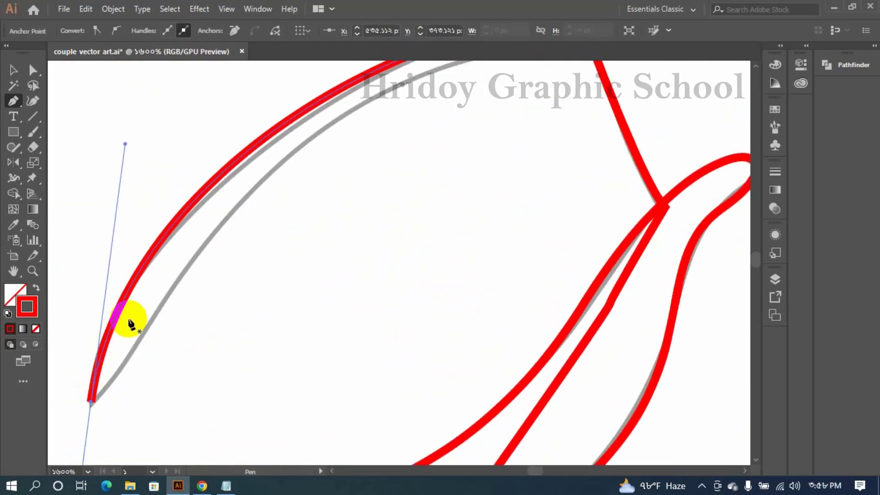
left_click_drag(266, 149, 210, 324)
left_click(205, 317)
left_click_drag(205, 318, 211, 324)
Trace the lower edge of the eyelid line from its outer tip to the inner end, close the shape and smooth its curves
left_click_drag(298, 258, 403, 85)
left_click(142, 404)
left_click_drag(200, 322, 221, 280)
left_click_drag(401, 195, 316, 288)
left_click_drag(320, 204, 398, 167)
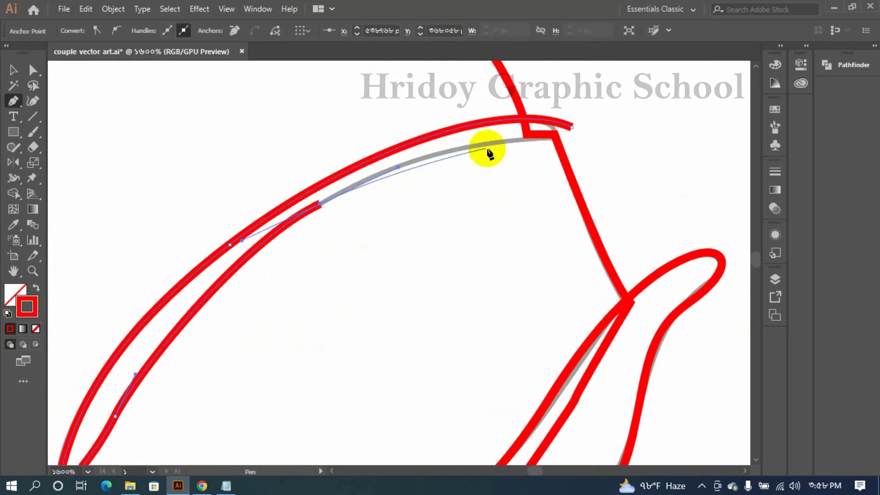
left_click_drag(554, 137, 646, 144)
left_click_drag(571, 125, 541, 121)
left_click_drag(645, 144, 564, 130)
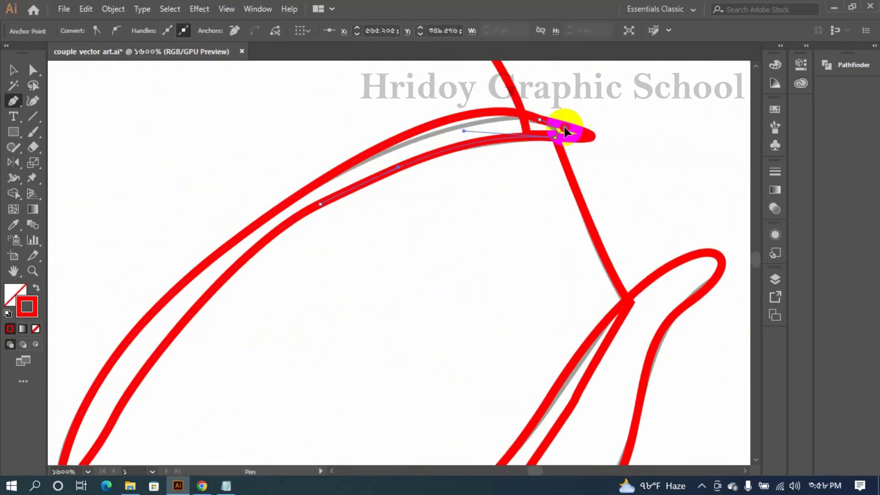
left_click(541, 121)
left_click_drag(472, 86, 490, 101)
Trace the outline of the woman's other eyebrow beside the front hair contour and adjust its curves
scroll(407, 180, "down", 7)
key("ctrl+=")
key("ctrl+=")
left_click_drag(552, 247, 303, 494)
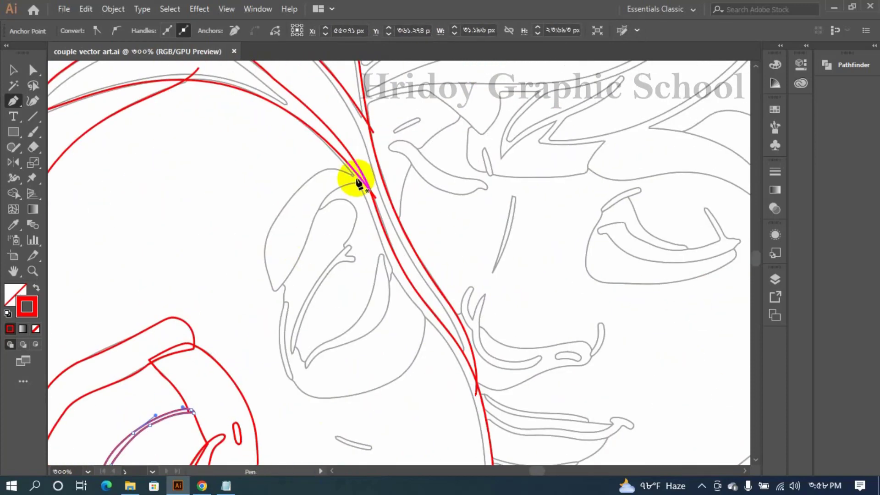
left_click_drag(359, 182, 288, 190)
left_click_drag(288, 280, 285, 276)
key("ctrl+=")
key("ctrl+=")
key("ctrl+=")
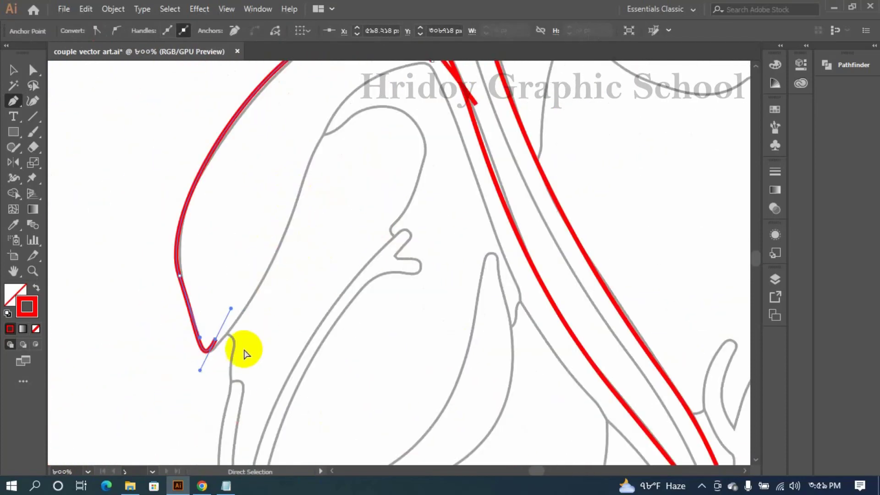
left_click_drag(394, 112, 273, 316)
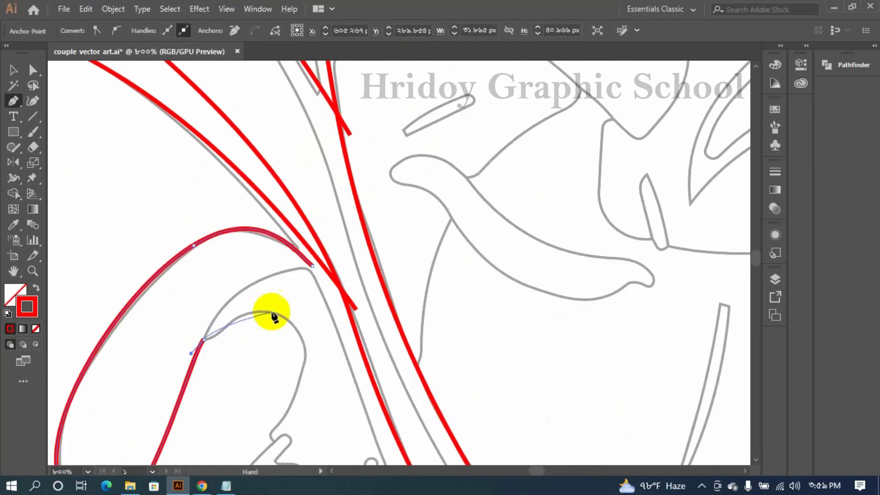
left_click_drag(313, 263, 333, 256)
left_click_drag(271, 197, 250, 207)
Trace the rounded eye hollow contour from the eyebrow's inner edge down to the forked tip of the lash line
scroll(250, 210, "down", 4)
scroll(255, 233, "up", 4)
left_click_drag(203, 192, 222, 197)
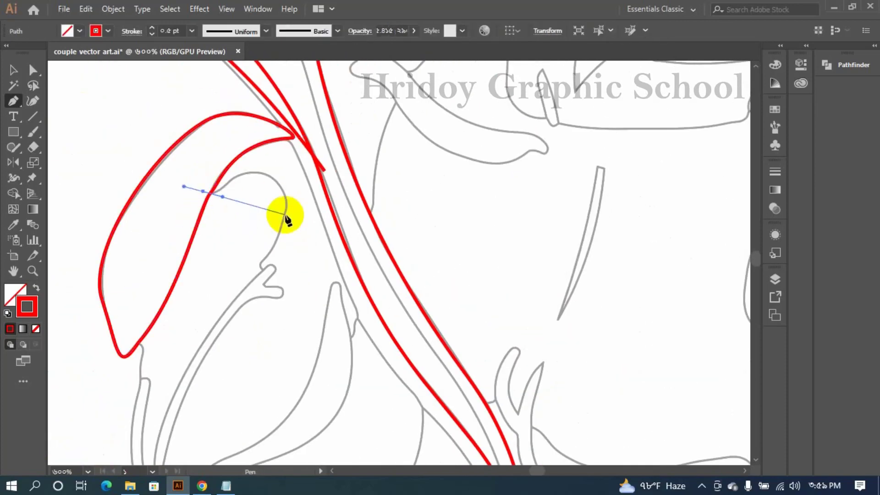
left_click_drag(283, 190, 314, 234)
left_click_drag(223, 197, 222, 204)
left_click_drag(287, 289, 289, 290)
left_click_drag(314, 235, 299, 237)
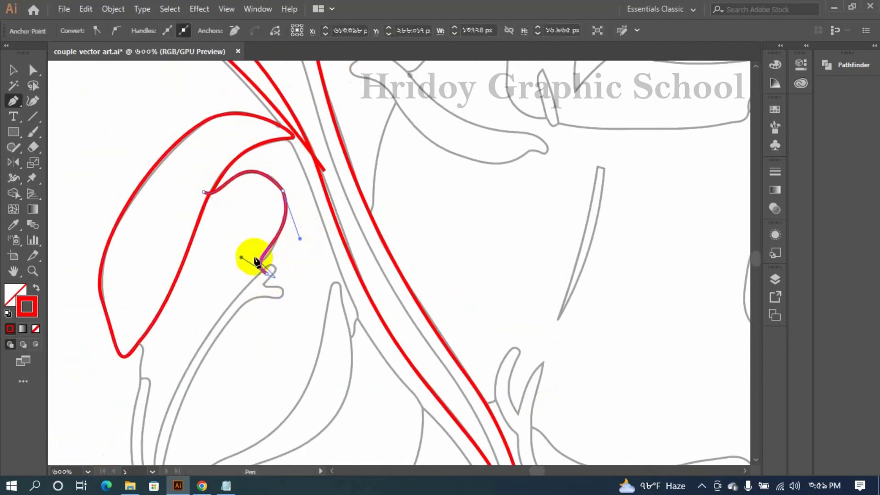
Trace the contour from the second eyebrow's lower tip down and around beneath the eye to the hair contour
left_click_drag(258, 329, 389, 249)
left_click_drag(265, 258, 275, 265)
left_click_drag(272, 287, 265, 305)
left_click_drag(268, 322, 255, 361)
left_click_drag(286, 452, 280, 251)
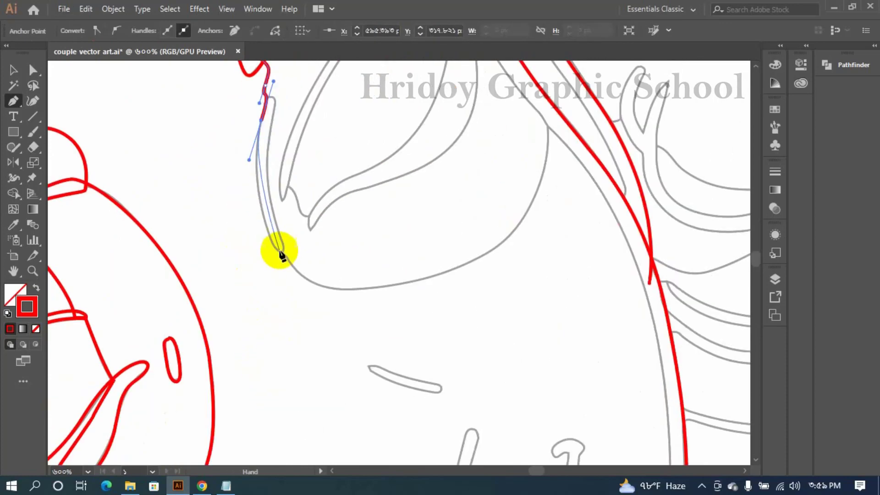
left_click_drag(472, 265, 478, 264)
scroll(551, 132, "up", 3)
left_click_drag(548, 303, 549, 186)
key("Escape")
Trace the inner edge of the narrow strip beside that eye contour and end the path
left_click_drag(261, 281, 284, 271)
left_click_drag(271, 301, 270, 317)
left_click_drag(275, 400, 290, 448)
left_click(285, 457)
key("Escape")
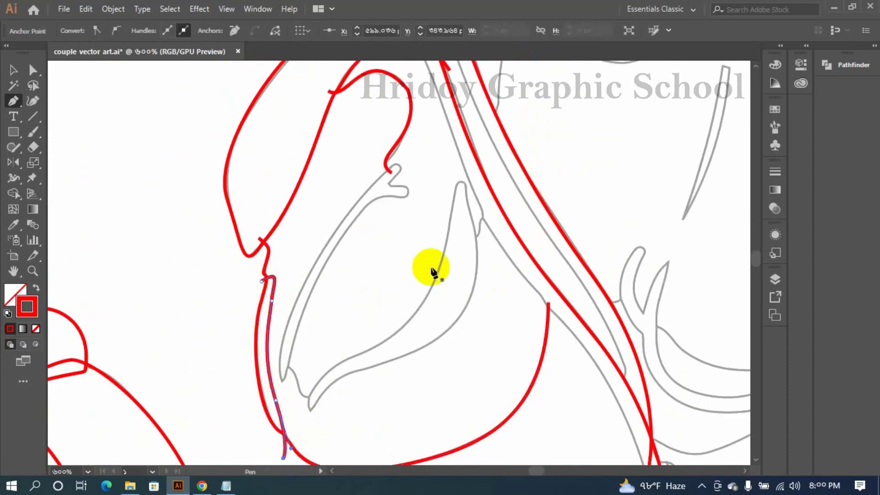
Trace the long lash line with its forked upper end inside the second eye
left_click_drag(431, 268, 355, 180)
left_click(206, 293)
left_click_drag(233, 187, 277, 103)
left_click_drag(324, 77, 328, 120)
left_click_drag(300, 111, 285, 130)
left_click_drag(237, 186, 248, 142)
scroll(204, 315, "up", 5)
scroll(220, 181, "up", 6)
scroll(229, 321, "down", 5)
scroll(252, 244, "down", 10)
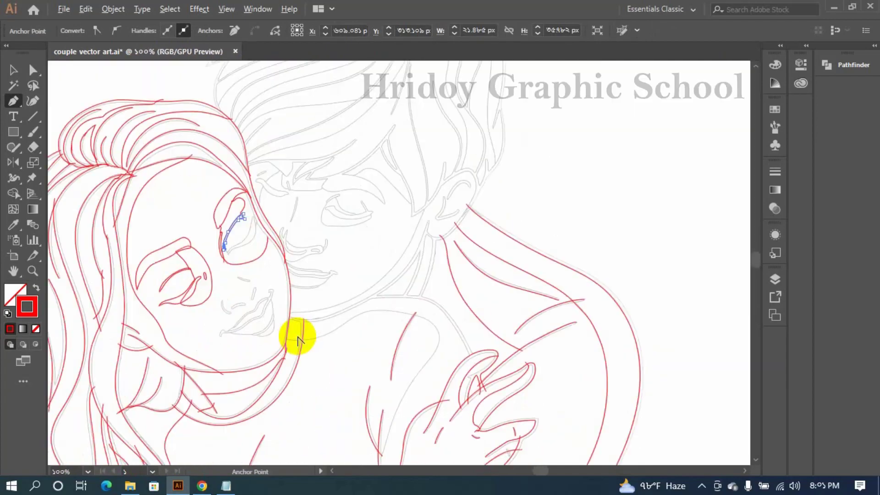
scroll(471, 436, "up", 5)
scroll(486, 367, "down", 8)
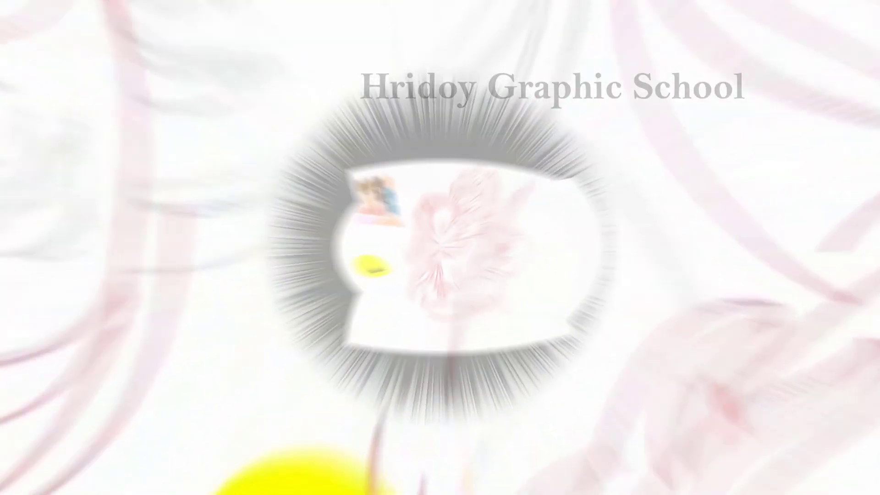
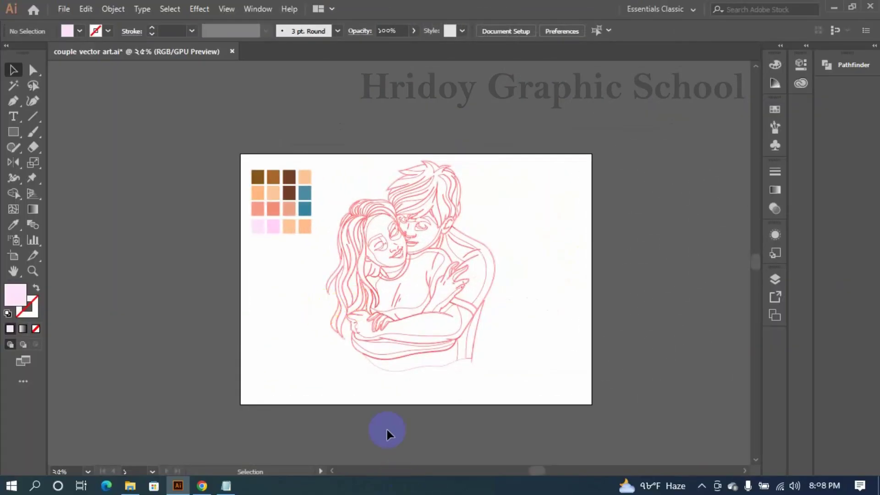
Swap the fill and stroke colours of the whole couple artwork so it has a red fill, and ungroup it
scroll(367, 436, "up", 1)
left_click(151, 188)
left_click_drag(201, 138, 462, 424)
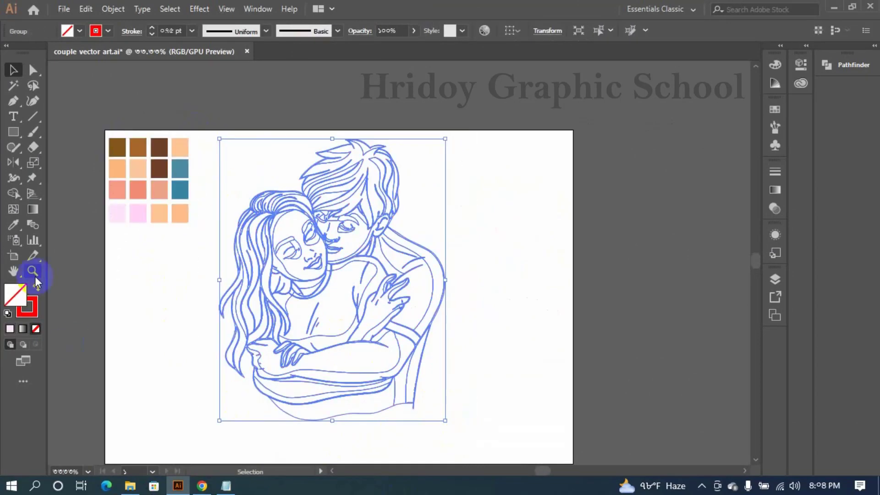
left_click(36, 288)
left_click(213, 356)
left_click(261, 300)
right_click(263, 299)
left_click(299, 201)
left_click(220, 280)
Fill the woman's crown hair strands and the long wavy strand below them with brown sampled from the colour palette
scroll(240, 342, "up", 2)
scroll(241, 342, "up", 1)
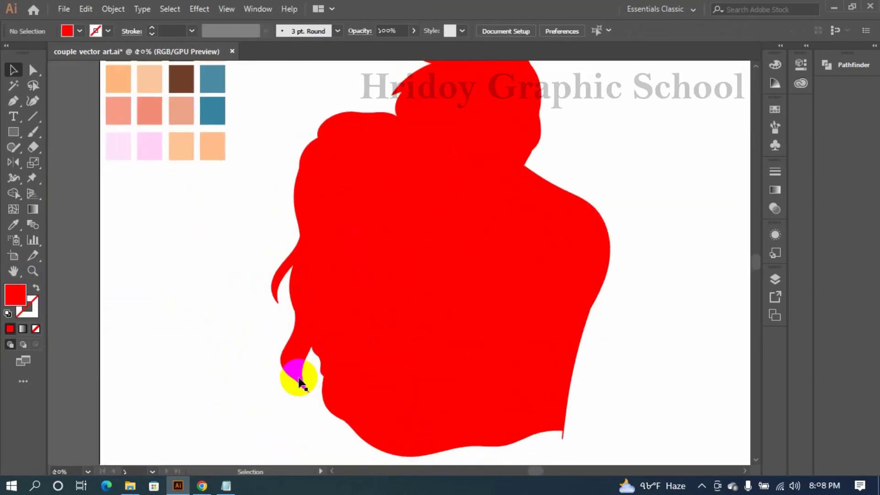
left_click(298, 377)
left_click(296, 366)
left_click(298, 379)
left_click(326, 397)
left_click(348, 304)
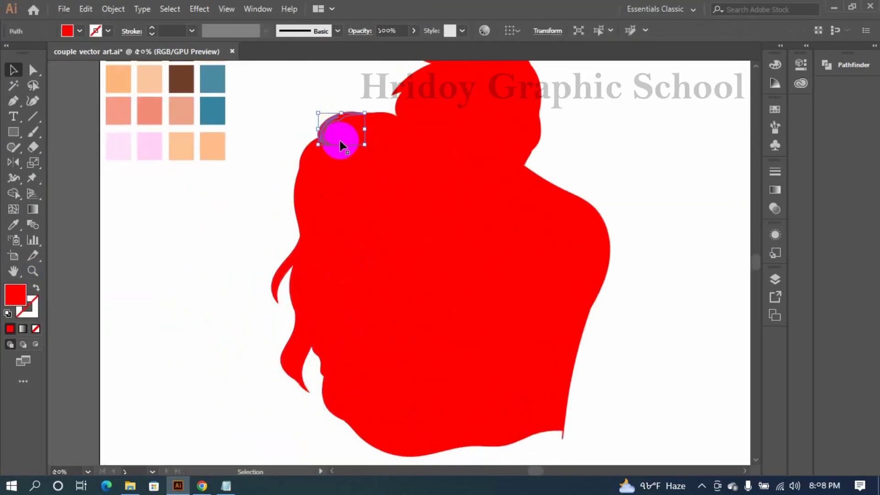
scroll(336, 154, "up", 2)
left_click(118, 122)
left_click(315, 245)
left_click(149, 130)
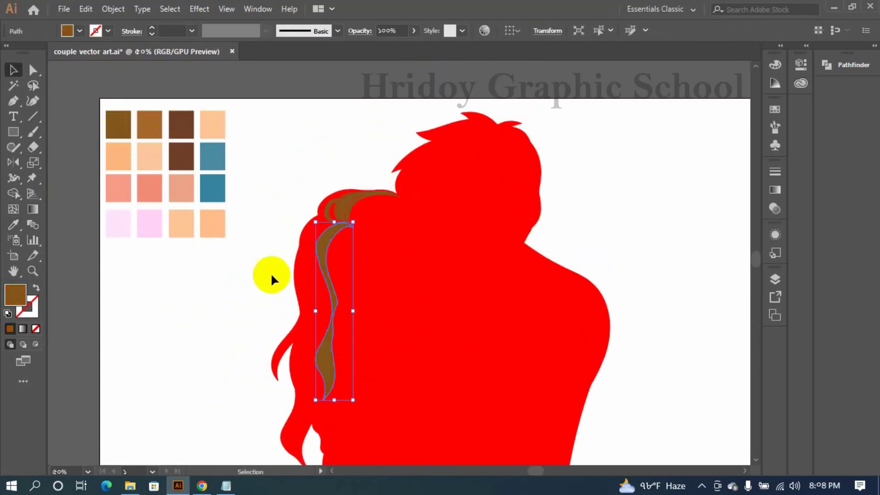
Fill the woman's outer side hair strands with the dark brown of the first palette swatch
left_click(294, 362)
key("i")
left_click(119, 124)
key("v")
left_click(298, 271)
key("i")
left_click(121, 124)
left_click(309, 260)
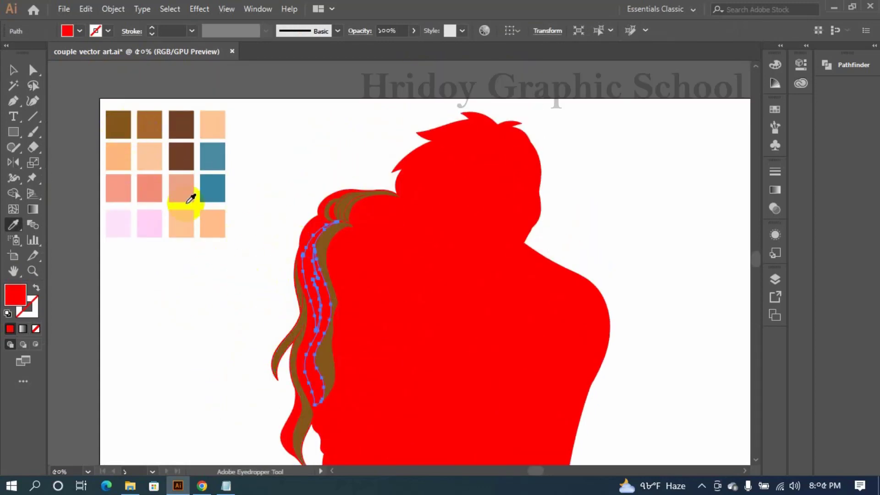
left_click(123, 125)
Fill the middle side strand and the short strand near the face with the lighter brown of the second palette swatch
key("v")
left_click(310, 320)
key("i")
left_click(154, 124)
left_click(342, 264)
left_click(149, 129)
key("v")
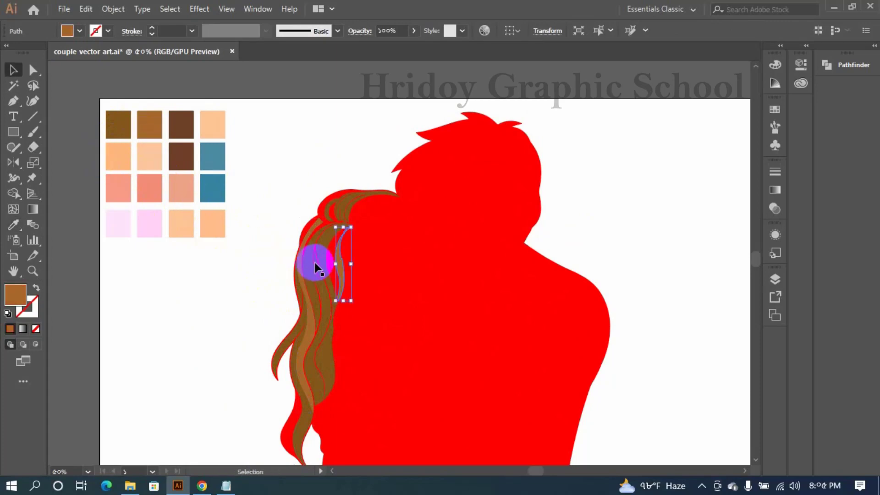
Fill the inner middle strand of the woman's long hair with the dark brown of the first palette swatch
left_click(330, 269)
key("i")
left_click(135, 127)
key("v")
key("i")
left_click(120, 119)
key("v")
Fill the lower curved strand of the woman's long hair with the lighter brown of the second palette swatch
left_click(327, 341)
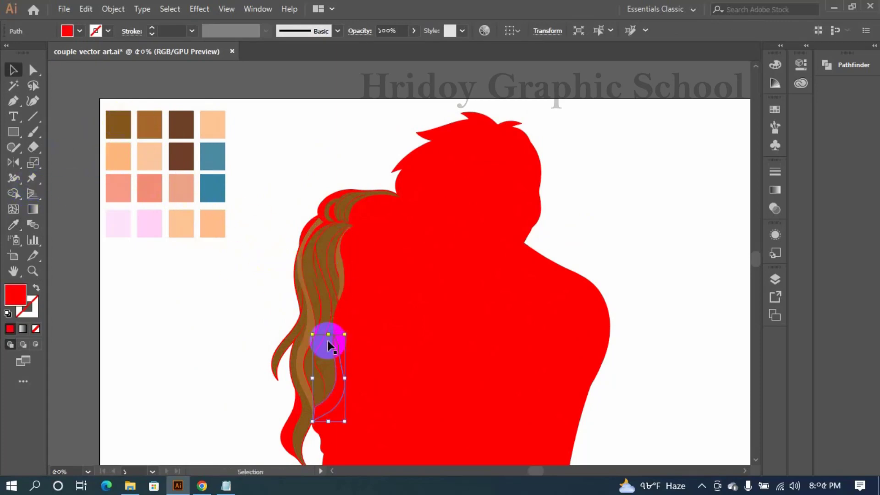
key("i")
left_click(147, 121)
key("v")
Fill the long loose strand beside the face with dark brown and the front crown strands with the second swatch's lighter brown
left_click(344, 310)
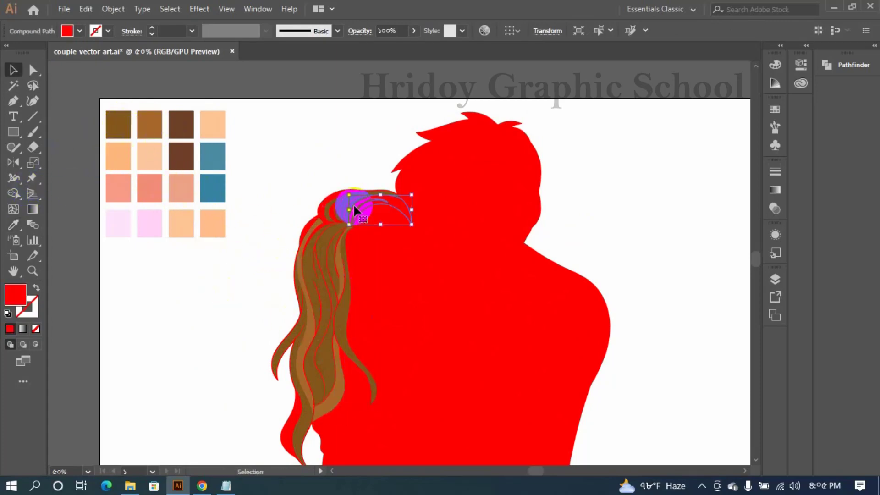
key("i")
left_click(147, 122)
key("v")
Fill the outer crown strand and the small strand just below it with the dark brown of the first palette swatch
left_click(323, 196)
key("i")
left_click(185, 123)
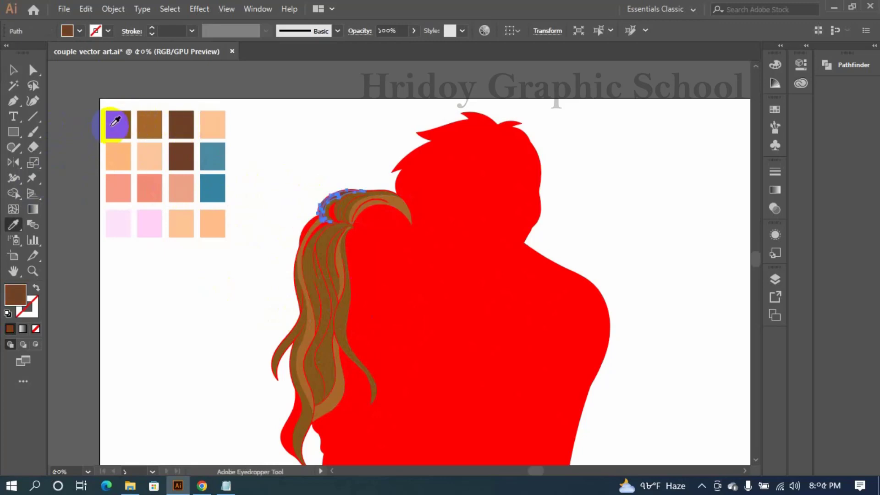
left_click(115, 121)
key("v")
left_click(306, 158)
left_click(321, 225)
key("i")
left_click(129, 128)
key("v")
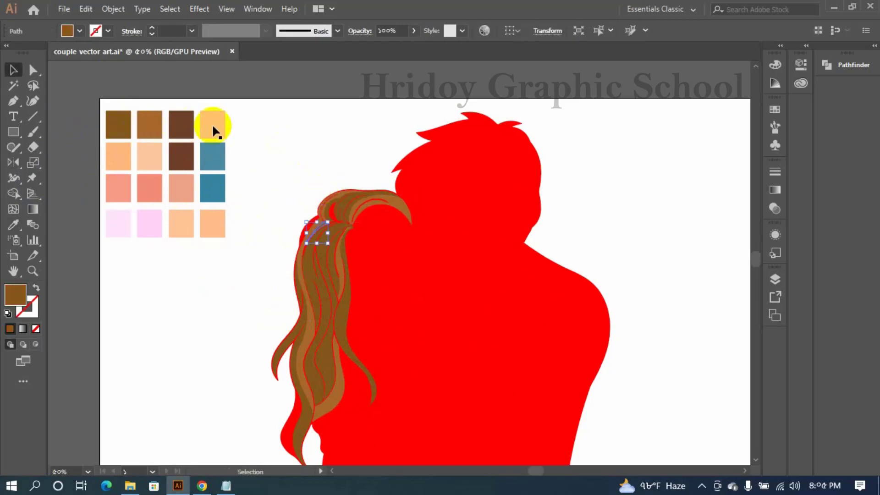
Fill the short inner strand of the woman's crown with the lighter brown of the second palette swatch
left_click(333, 212)
key("i")
left_click(154, 130)
key("v")
Fill the small outer strand below the woman's crown with a brown sampled from the palette's first row
left_click(307, 228)
key("i")
left_click(120, 131)
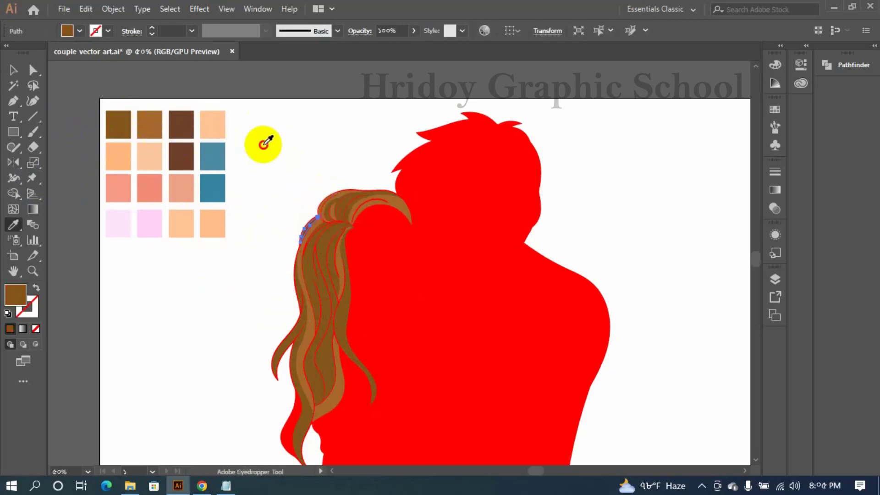
left_click(153, 130)
left_click(188, 133)
key("v")
left_click(256, 161)
Fill the main shape of the woman's shirt with the pale pink of the first swatch in the last palette row
scroll(403, 311, "down", 3)
left_click(403, 311)
scroll(447, 236, "up", 2)
key("i")
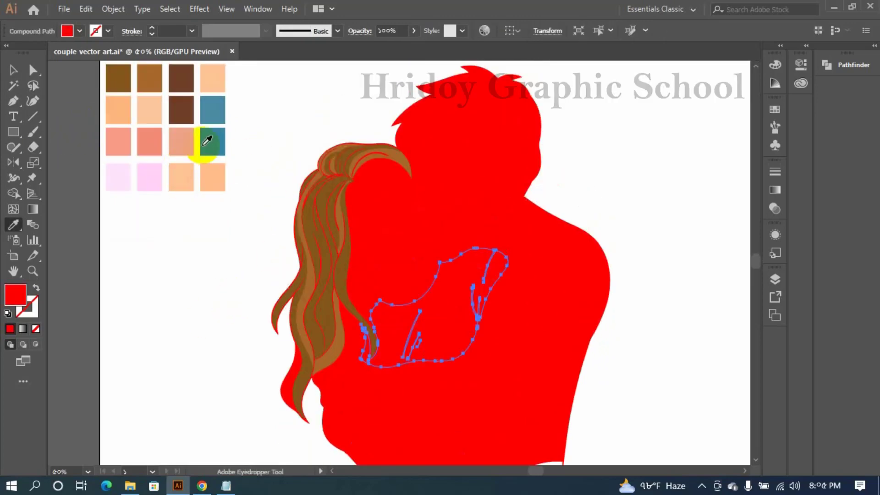
left_click(158, 137)
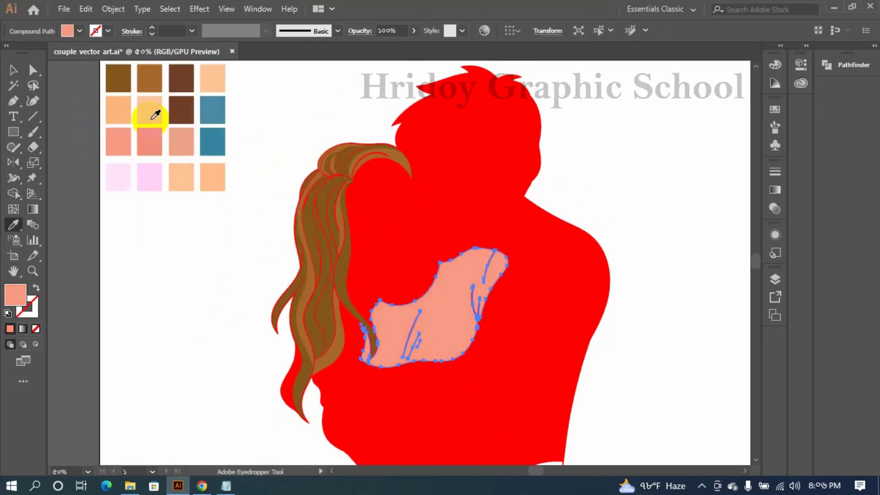
left_click(151, 177)
left_click(127, 178)
key("v")
Fill the curved neckline band of the woman's shirt with the same pale pink palette colour
left_click(435, 300)
left_click(418, 298)
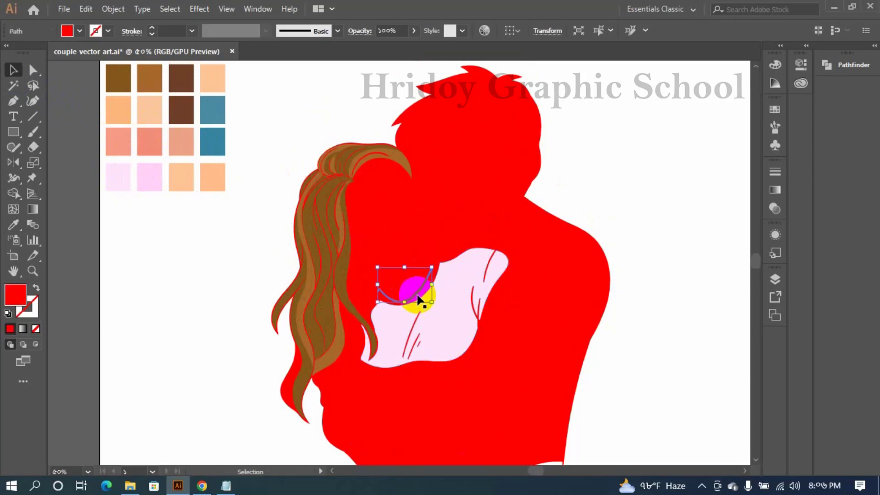
key("i")
left_click(124, 178)
left_click(15, 71)
left_click(176, 256)
Fill the shadow shape around the edges of the woman's shirt with darker pink from the last palette row
left_click(401, 370)
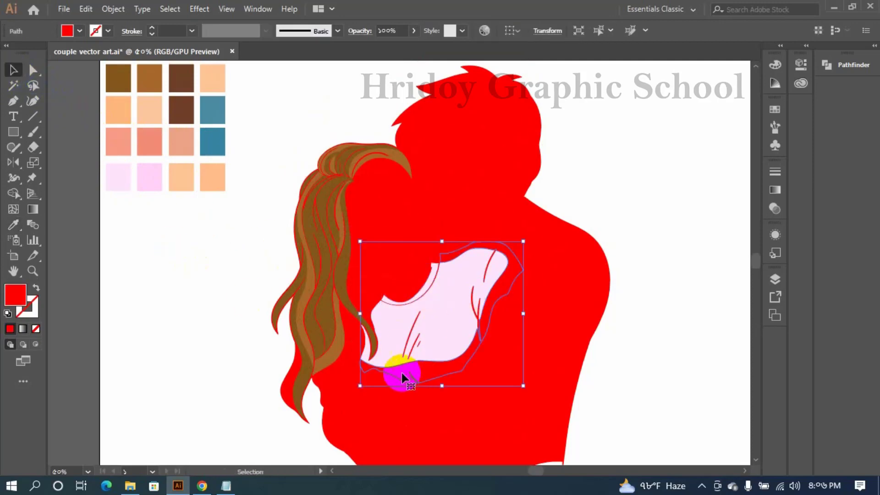
key("i")
left_click(129, 177)
key("v")
Fill the shadow band along the man's shoulder and sleeve with the darker teal of the third palette row
left_click(560, 304)
key("i")
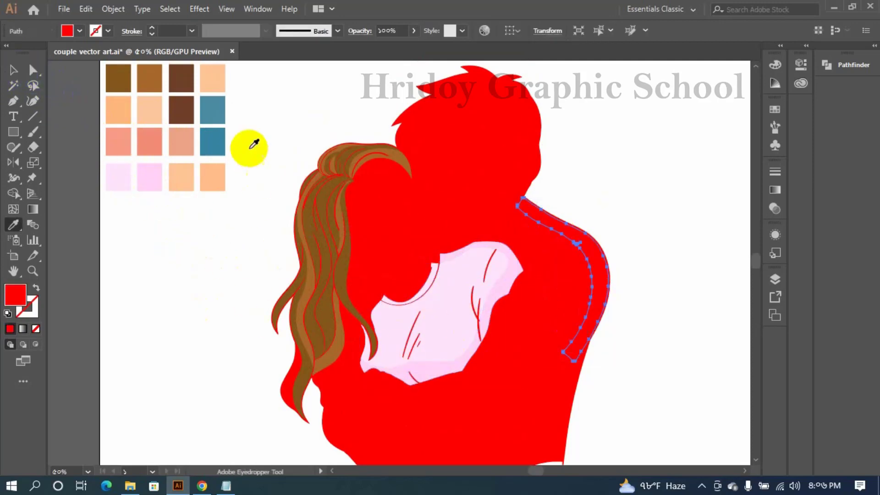
left_click(212, 141)
key("v")
Fill the man's ear and jawline shape with orange-peach sampled from the last palette row
left_click(503, 213)
left_click(493, 222)
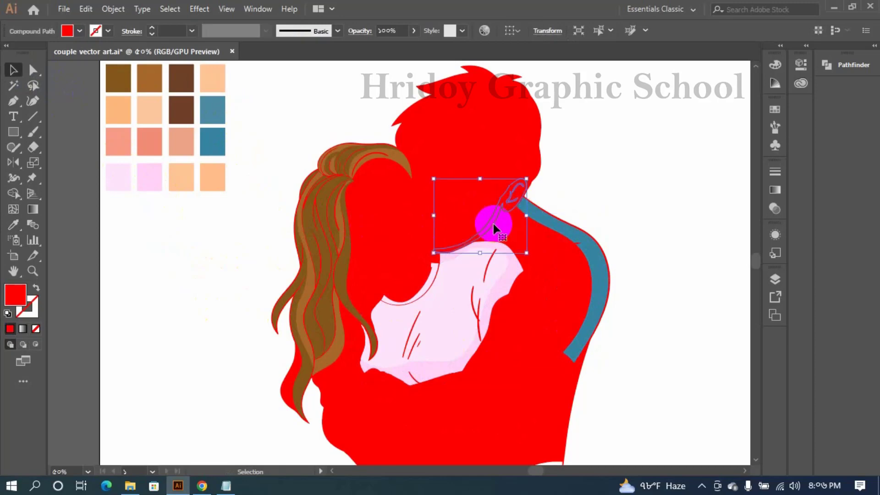
key("i")
left_click(571, 240)
key("ctrl+z")
left_click(192, 176)
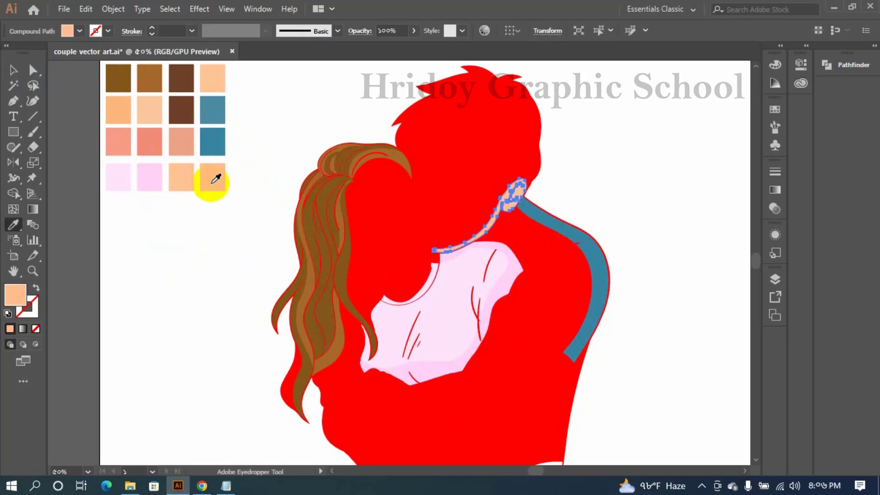
key("v")
left_click(239, 237)
Fill the front piece of the man's shirt below his ear with the lighter teal of the second palette row
left_click(531, 251)
key("i")
left_click(216, 114)
key("v")
left_click(612, 404)
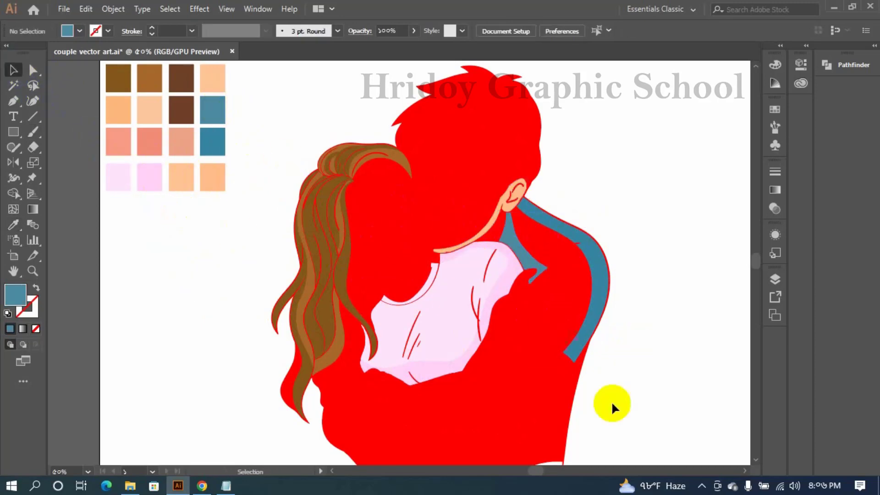
Fill the main shoulder and sleeve area of the man's shirt with the lighter teal of the second palette row
scroll(612, 403, "down", 3)
left_click(333, 114)
left_click(633, 383)
scroll(634, 383, "up", 2)
left_click(573, 286)
key("i")
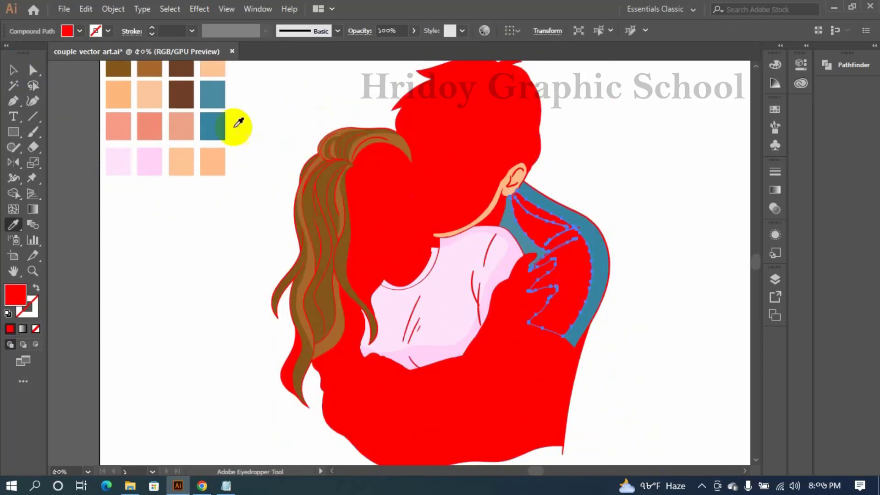
left_click(210, 92)
key("v")
left_click(273, 120)
Fill the woman's hand resting on the man's sleeve with the light peach of the second palette row
left_click(538, 276)
left_click(516, 308)
key("i")
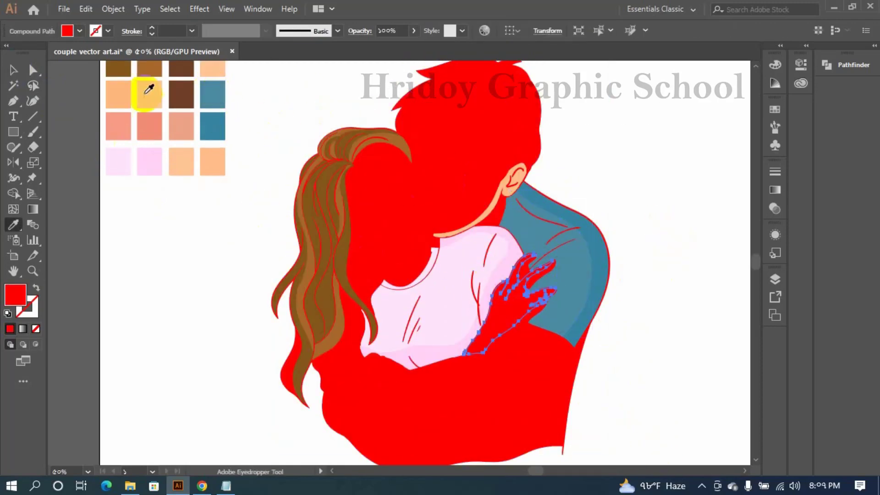
left_click(148, 89)
key("v")
Fill the finger and wrist shadow shapes of the woman's raised hand with the orange-peach first swatch of the second row
left_click(527, 275)
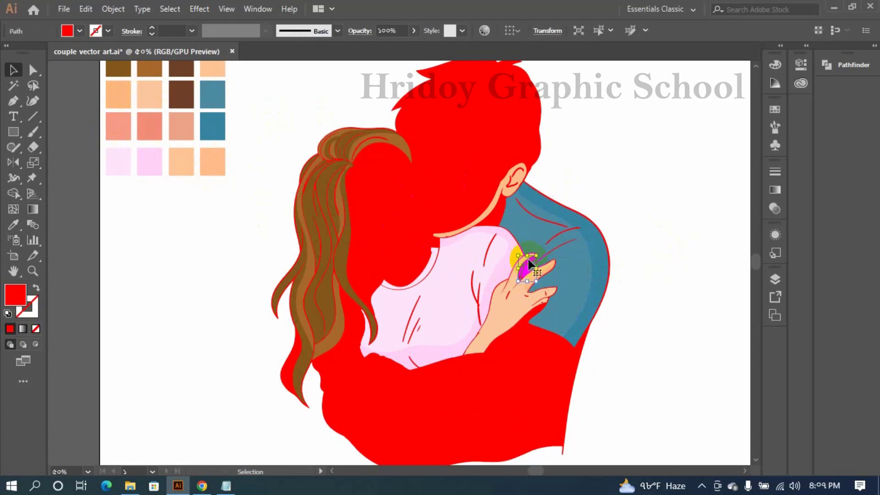
key("i")
left_click(121, 94)
key("v")
left_click(517, 373)
left_click(513, 333)
key("i")
left_click(117, 91)
key("v")
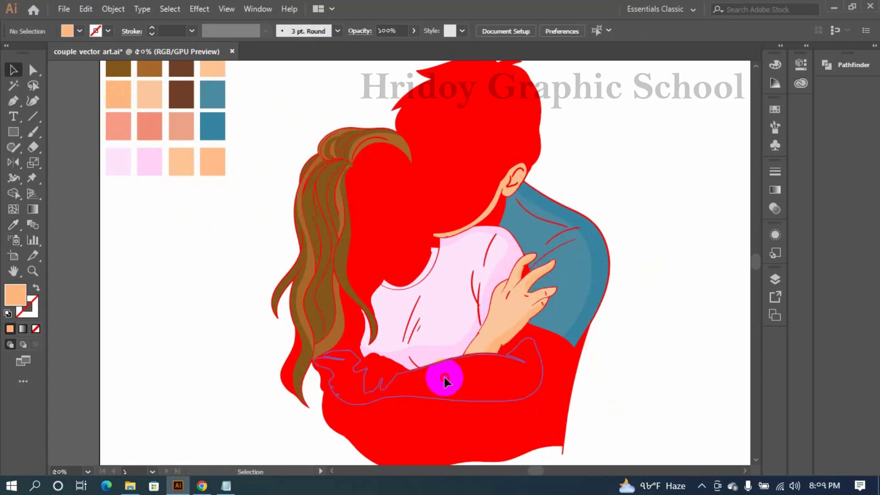
Fill the forearm and hand across the woman's waist with the light peach of the second palette row
left_click(444, 378)
key("i")
left_click(149, 98)
key("v")
Fill the finger shape beside the crossed hand with the peach of the third swatch in the last palette row
left_click(373, 371)
key("i")
left_click(185, 148)
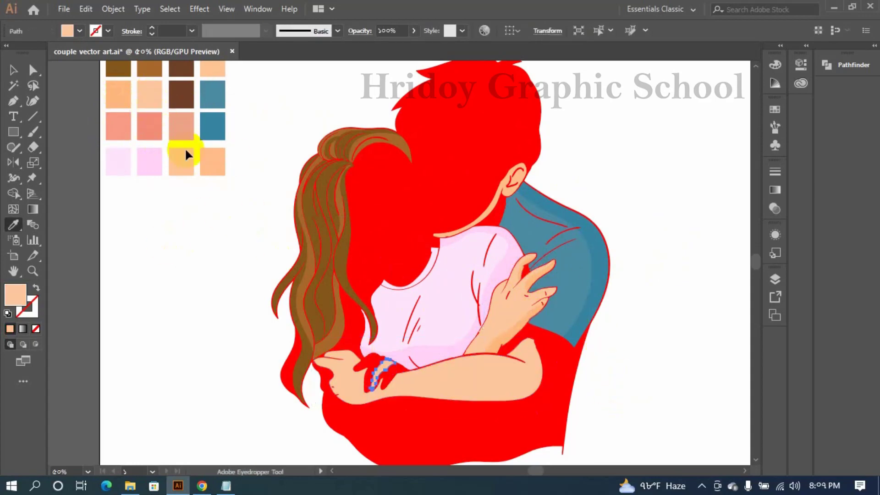
key("i")
left_click(181, 161)
key("v")
left_click(160, 205)
Fill the remaining slim finger shape at the crossed hands with the orange-peach first swatch of the second row
scroll(545, 379, "down", 3)
scroll(403, 315, "up", 4)
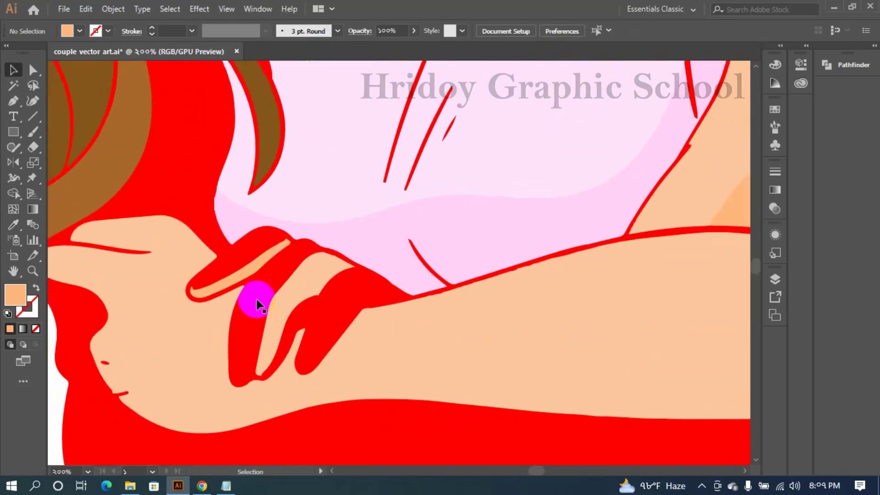
left_click(242, 254)
scroll(243, 253, "down", 4)
left_click_drag(237, 269, 352, 386)
key("i")
left_click(115, 103)
key("v")
left_click(227, 277)
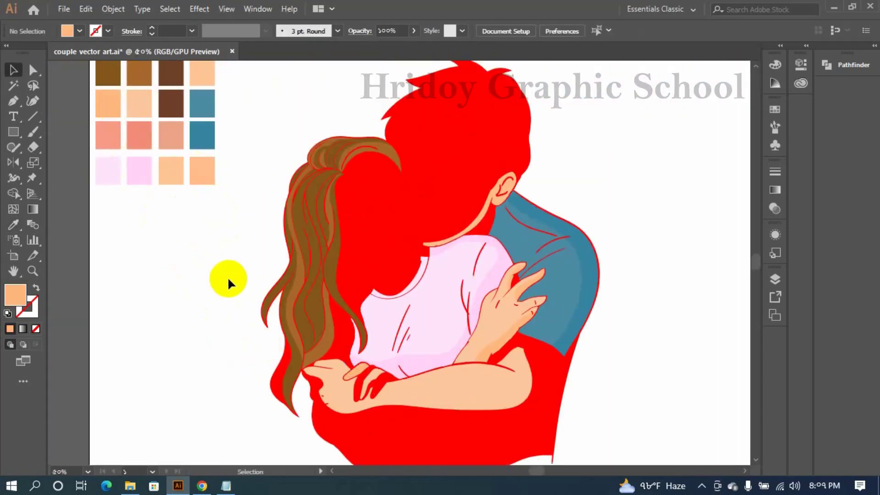
Fill the woman's face with the light peach of the second swatch in the second palette row
left_click(372, 244)
key("i")
left_click(141, 104)
key("v")
left_click(658, 338)
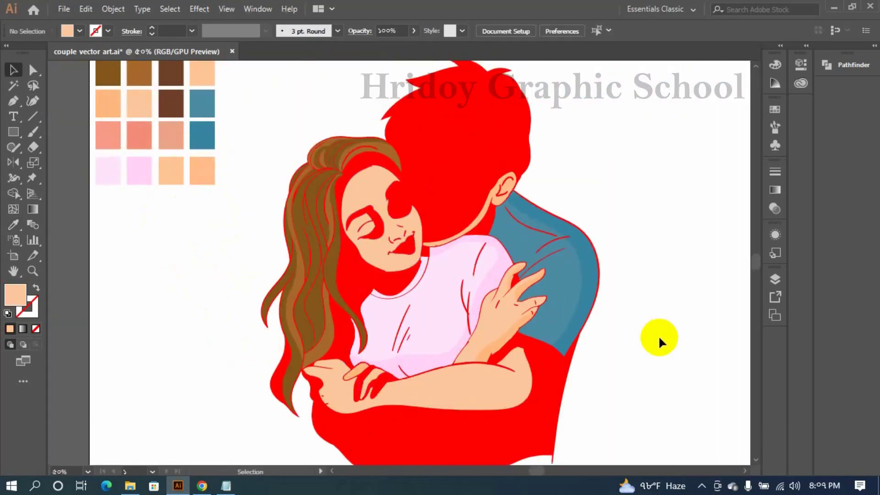
Fill the man's face with the orange-peach of the fourth swatch in the last palette row
left_click(474, 194)
key("i")
left_click(198, 178)
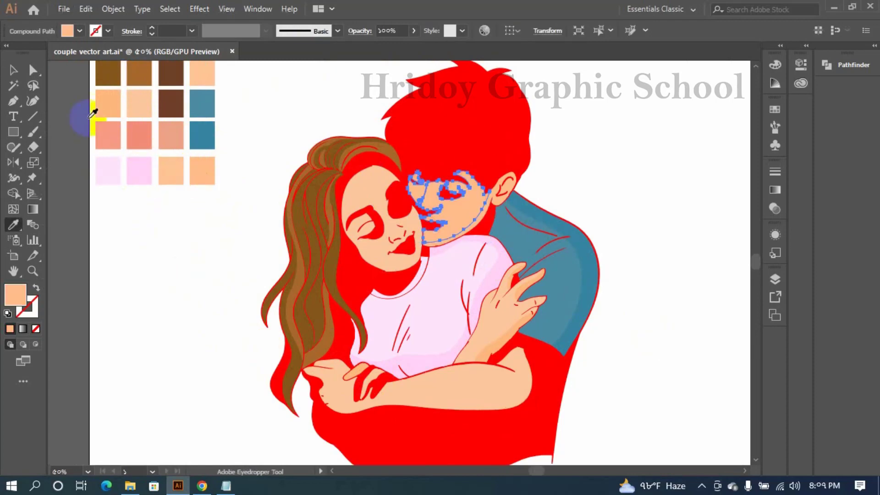
key("v")
left_click(335, 260)
Fill the strand at the back of the man's hair above his ear with the second swatch's lighter brown
scroll(428, 257, "down", 2)
left_click_drag(588, 303, 559, 310)
scroll(429, 316, "up", 1)
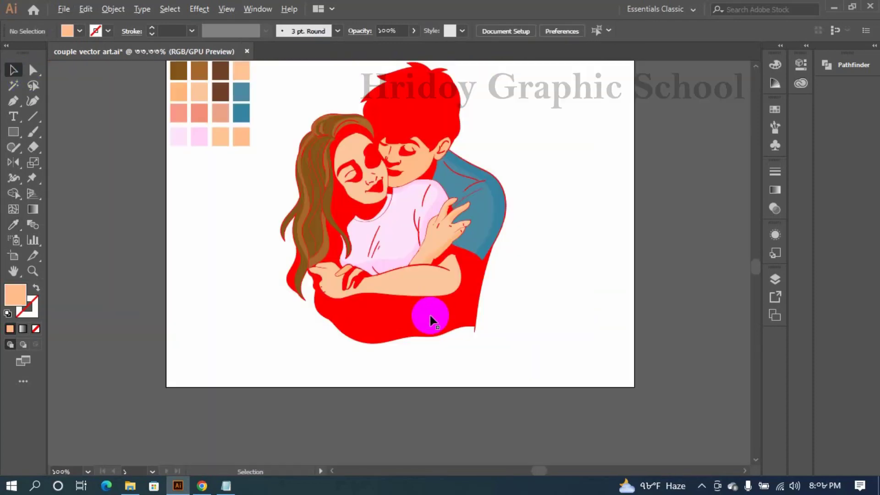
scroll(429, 315, "down", 2)
scroll(384, 243, "up", 1)
left_click(378, 201)
left_click(409, 195)
key("i")
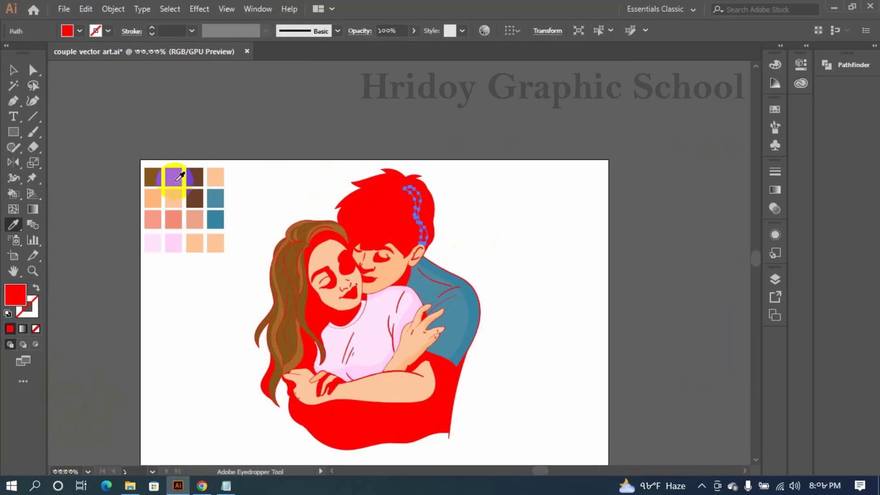
left_click(174, 177)
key("v")
Fill the large front section of the man's hair with the lighter brown of the second palette swatch
left_click(366, 196)
key("i")
left_click(177, 178)
key("v")
Fill the man's middle front strand, upper tuft and fringe with the dark brown of the first palette swatch
left_click(373, 208)
key("i")
left_click(177, 180)
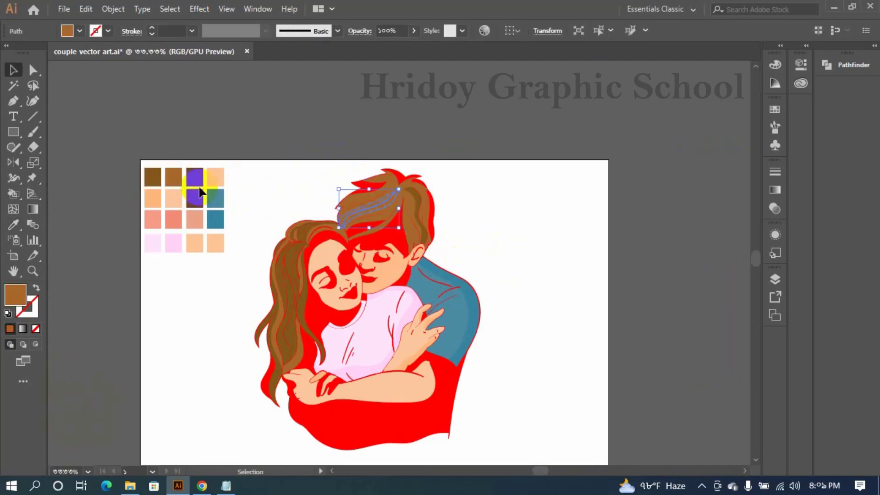
left_click(157, 176)
left_click(363, 185)
key("i")
left_click(159, 177)
key("v")
left_click(372, 239)
key("i")
left_click(157, 184)
key("v")
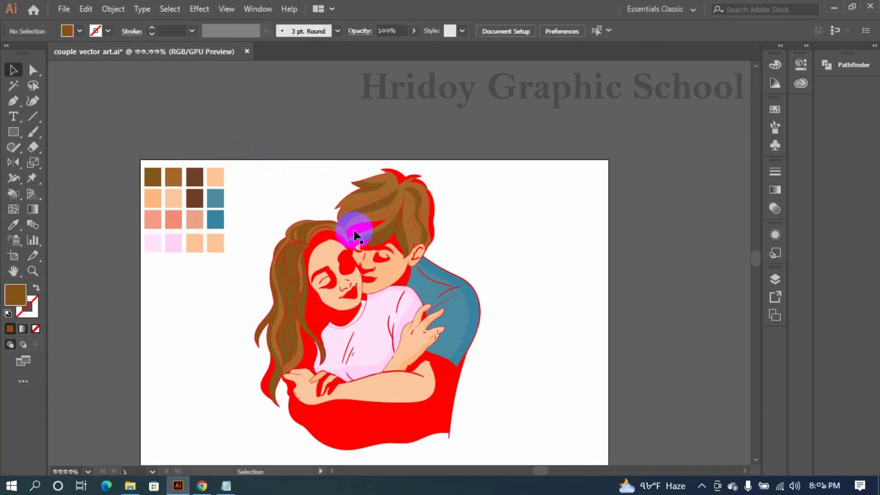
Fill the shadow shape on the hair side of the woman's face with the orange-peach first swatch of the second row
left_click(315, 257)
key("i")
left_click(155, 201)
key("v")
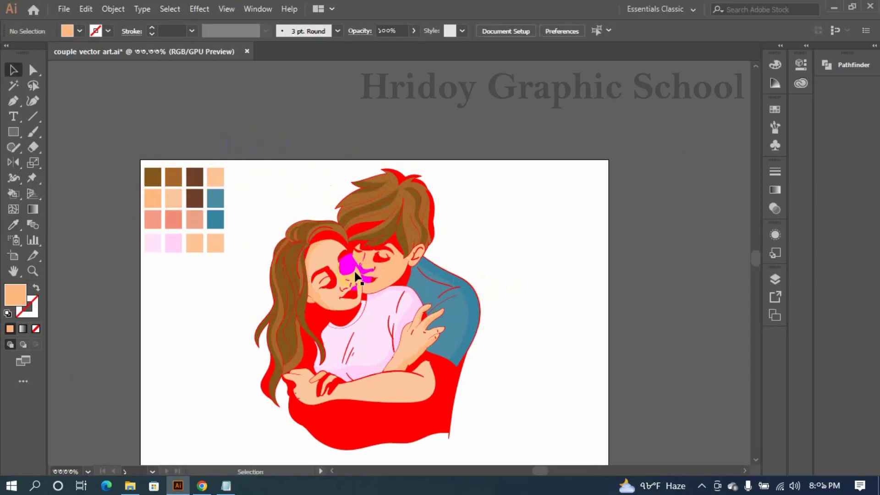
Fill the woman's closed eye lash shape with the deep brown of the third palette swatch
scroll(339, 281, "up", 1)
left_click_drag(339, 280, 404, 213)
left_click(392, 215)
key("i")
scroll(387, 207, "up", 2)
left_click(209, 105)
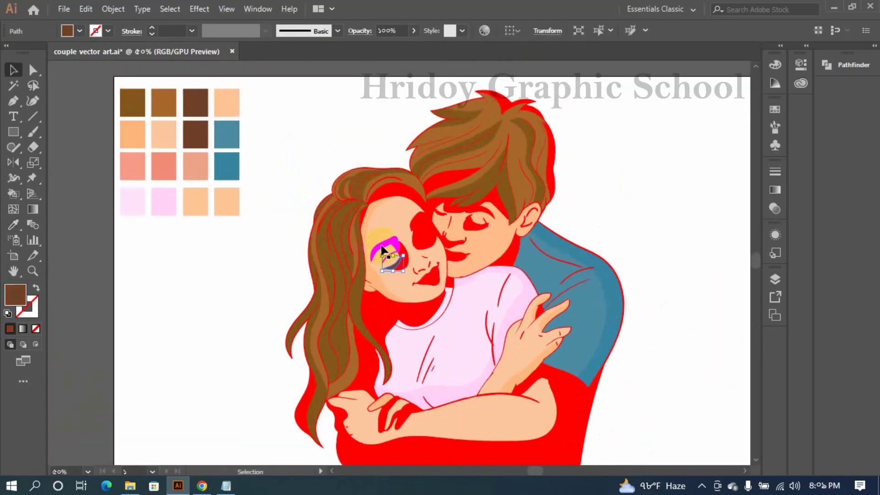
Fill the woman's eyebrow above the eye nearer her hair with the deep brown of her lash
scroll(417, 283, "up", 5)
scroll(418, 285, "up", 4)
key("i")
left_click(309, 345)
key("v")
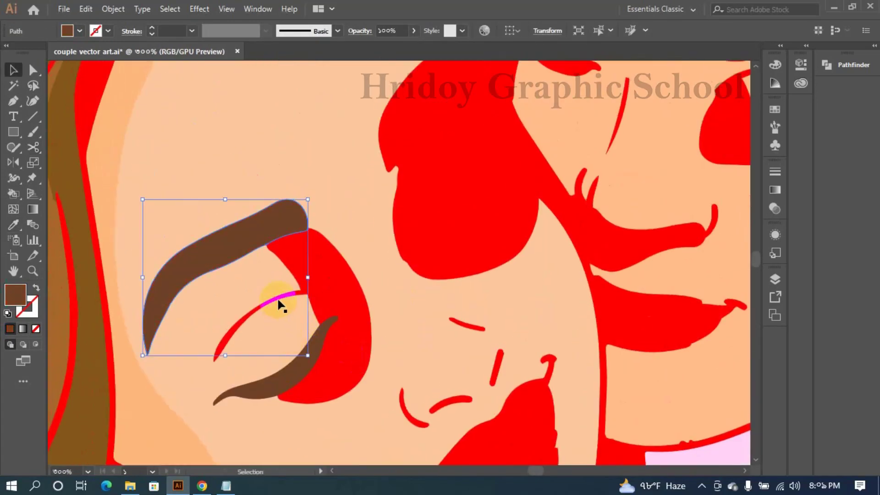
Fill the lid crease of that eye with deep brown and the shadow shape around the eye with orange-peach
left_click(277, 300)
left_click(311, 344)
left_click(331, 312)
key("i")
left_click(106, 257)
key("v")
left_click(351, 315)
key("i")
left_click(368, 258)
Fill the shadow shape around the woman's other eye, beside the man's face, with orange-peach
left_click(462, 241)
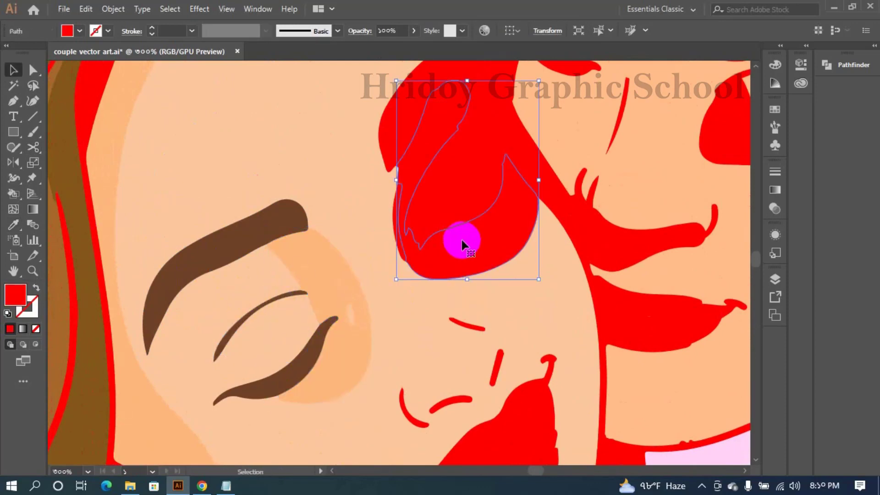
key("i")
left_click(385, 255)
key("v")
Fill the eyelid shape of the woman's eye beside the man's face with the light peach of her skin
scroll(457, 181, "down", 1)
left_click(457, 180)
key("v")
left_click(435, 274)
scroll(439, 267, "down", 4)
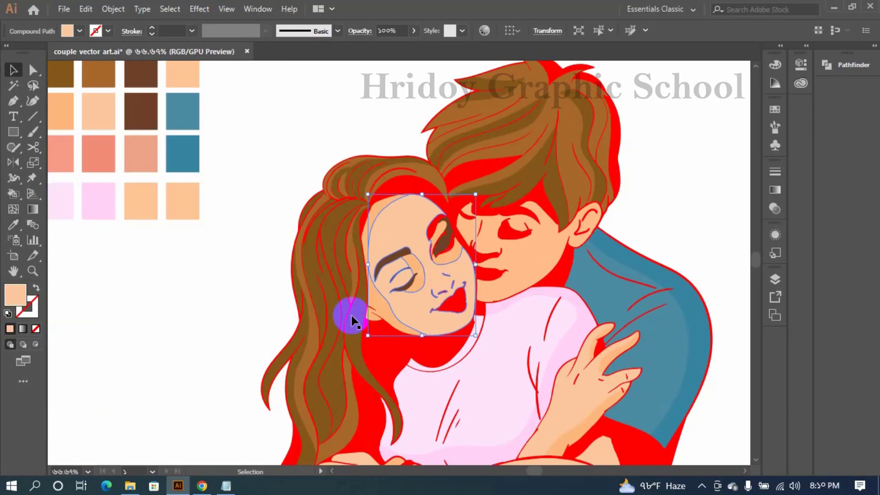
left_click(315, 301)
scroll(513, 259, "up", 5)
left_click_drag(183, 183, 302, 224)
left_click(223, 218)
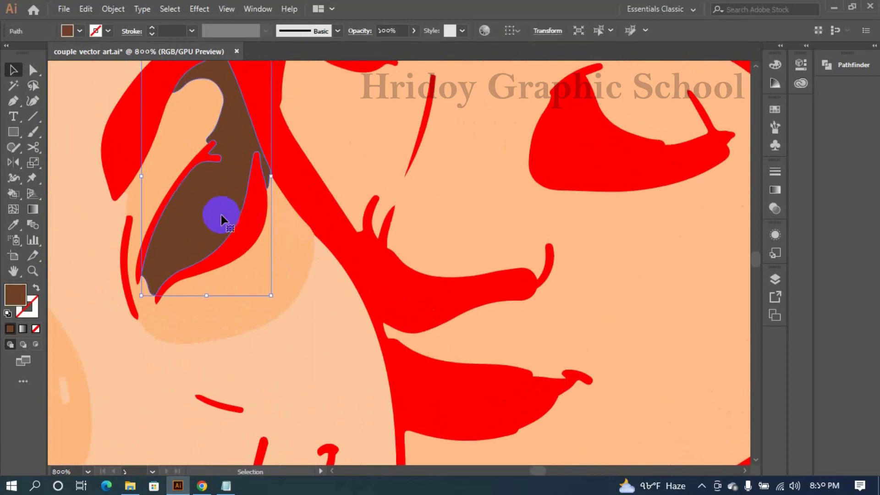
key("i")
left_click(215, 345)
key("v")
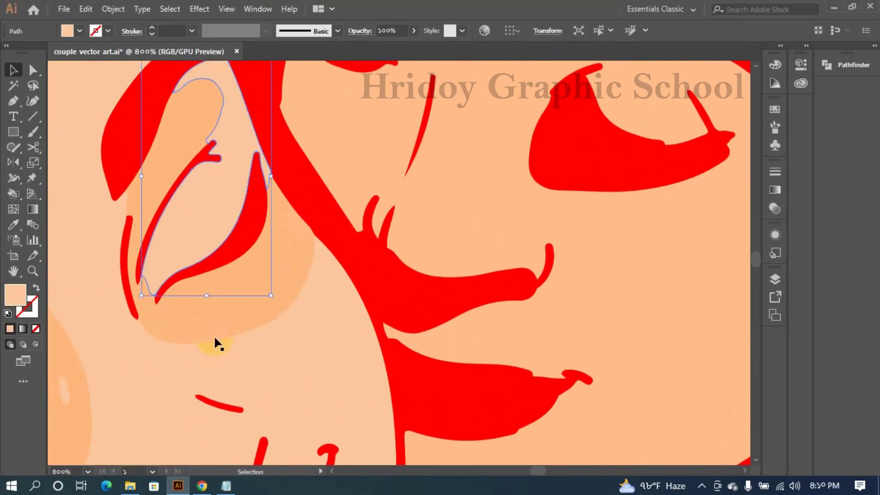
Fill the lash and upper lid line of the woman's eye beside the man's face with deep brown
left_click(226, 261)
left_click_drag(179, 344, 394, 330)
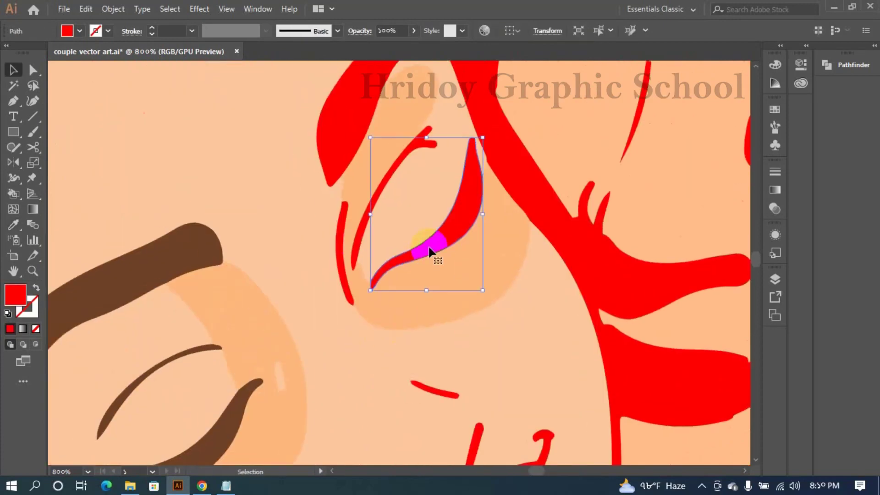
key("v")
left_click(361, 232)
key("i")
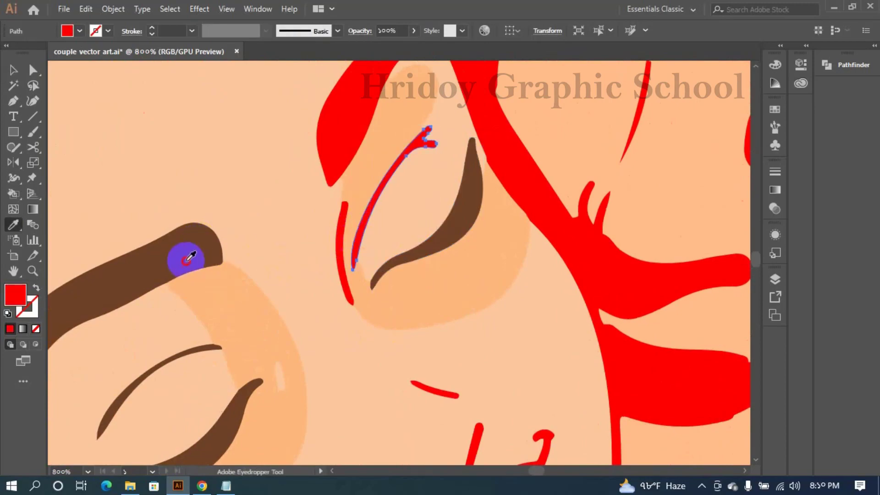
left_click(186, 260)
key("v")
Fill the crease line beside the woman's nose bridge, her remaining eyebrow and the face and hair outlines with deep brown
left_click(341, 276)
key("i")
left_click(194, 247)
key("v")
scroll(310, 271, "down", 3)
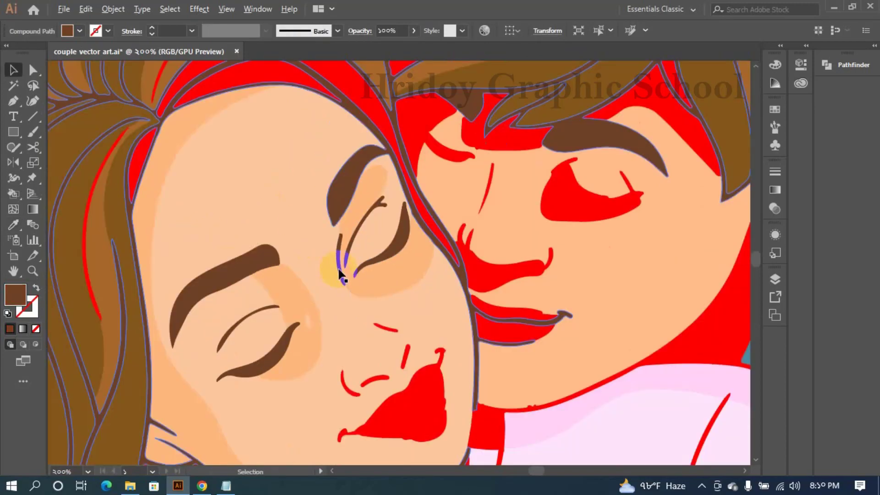
scroll(278, 98, "down", 3)
Fill the short lines that form the woman's nose with deep brown
scroll(338, 241, "up", 5)
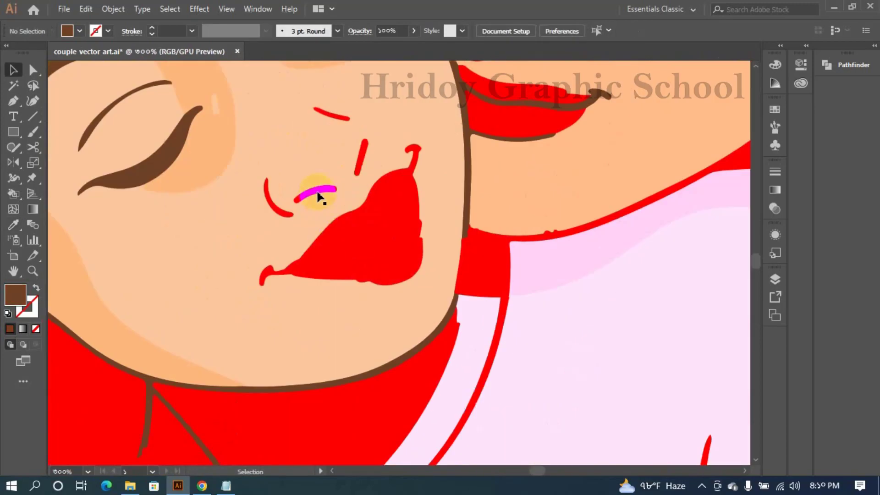
left_click(315, 192)
left_click(280, 215, "shift")
left_click(361, 158, "shift")
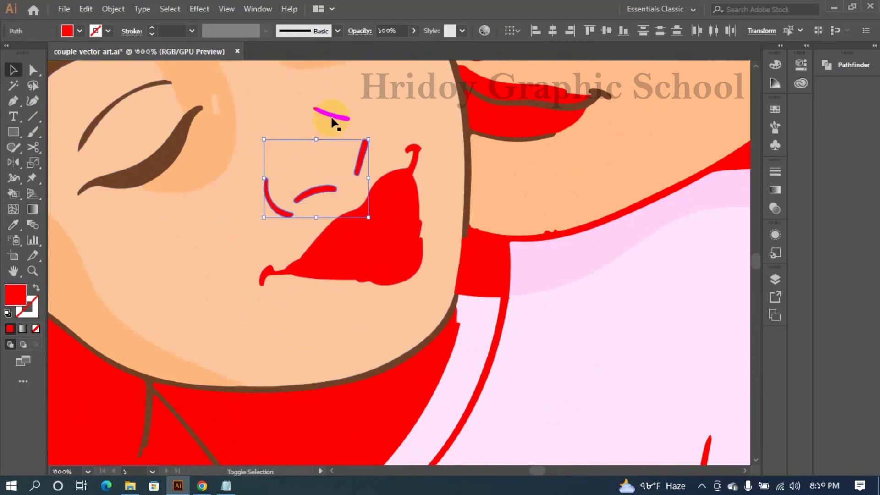
key("v")
Fill the woman's lower lip with the darker coral second swatch of the third palette row
left_click(353, 240)
key("i")
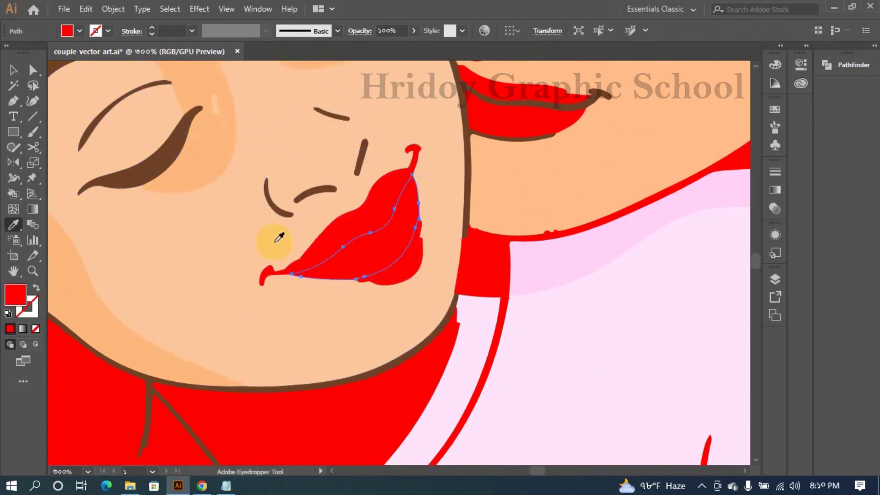
scroll(243, 243, "down", 2)
left_click_drag(188, 298, 624, 197)
scroll(496, 281, "down", 2)
scroll(299, 242, "up", 3)
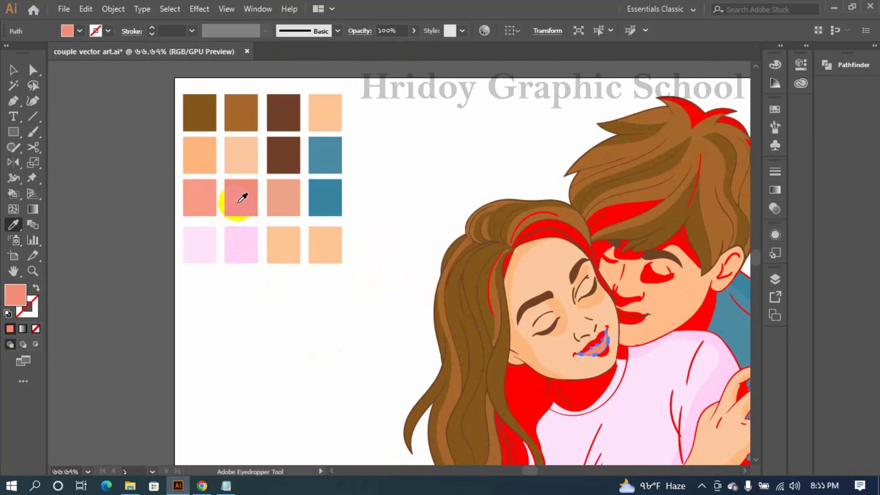
Fill the woman's upper lip with the lighter coral first swatch of the third palette row
left_click(399, 338)
left_click(591, 345)
key("i")
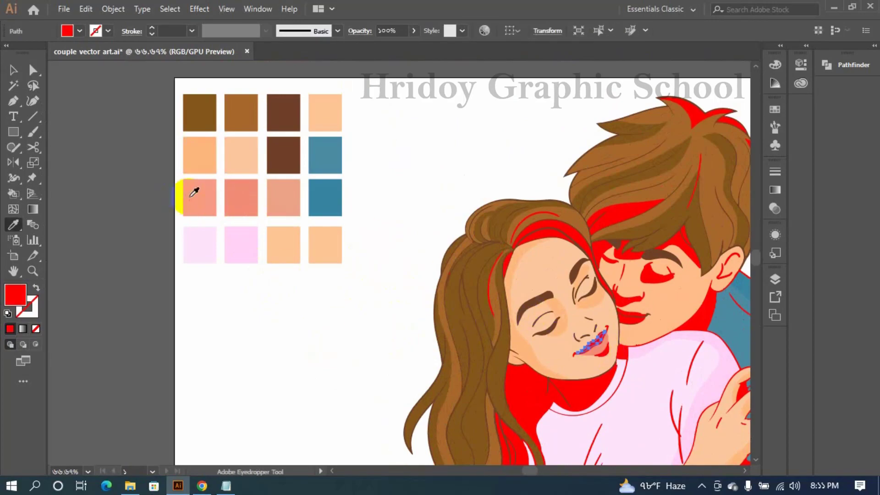
left_click(192, 196)
key("v")
Fill the shadow shape beneath the woman's lower lip with orange-peach
left_click(322, 330)
scroll(610, 349, "up", 2)
scroll(610, 349, "down", 4)
left_click_drag(610, 349, 555, 351)
scroll(378, 204, "up", 4)
left_click(551, 352)
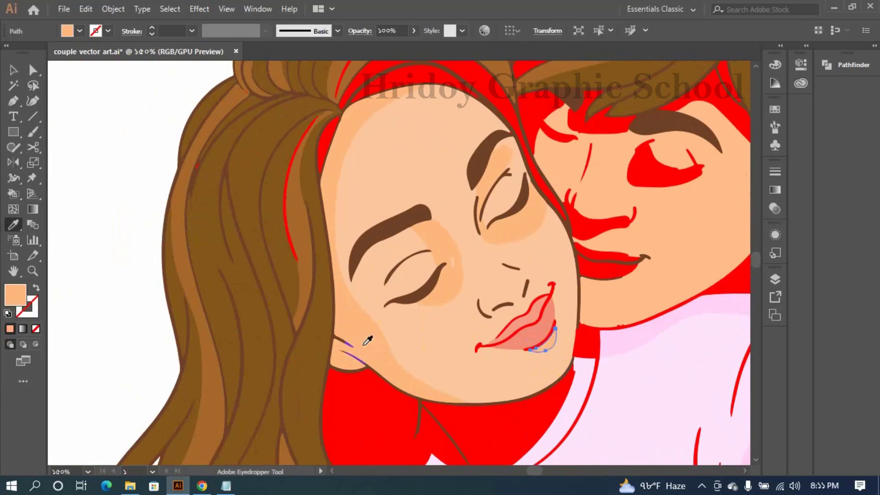
left_click(223, 294)
Fill all the outline strokes of the woman's lips with the deep brown palette swatch
left_click(554, 336)
scroll(535, 320, "up", 3)
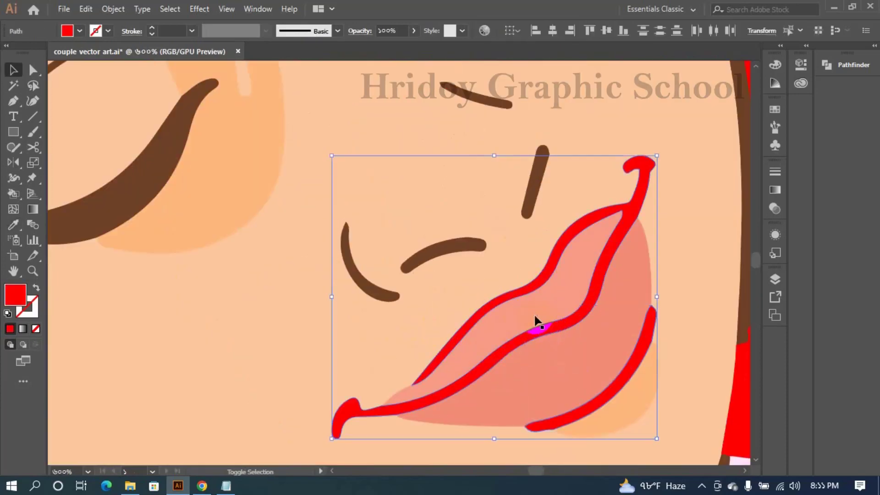
scroll(527, 288, "down", 3)
scroll(526, 288, "down", 4)
key("i")
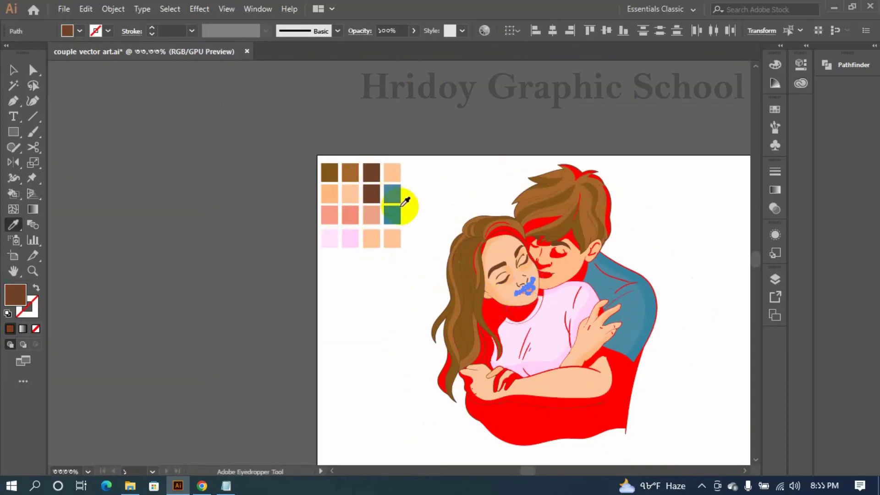
Fill both of the man's lip shapes with the dusty pink third swatch of the third palette row
key("v")
scroll(568, 285, "up", 4)
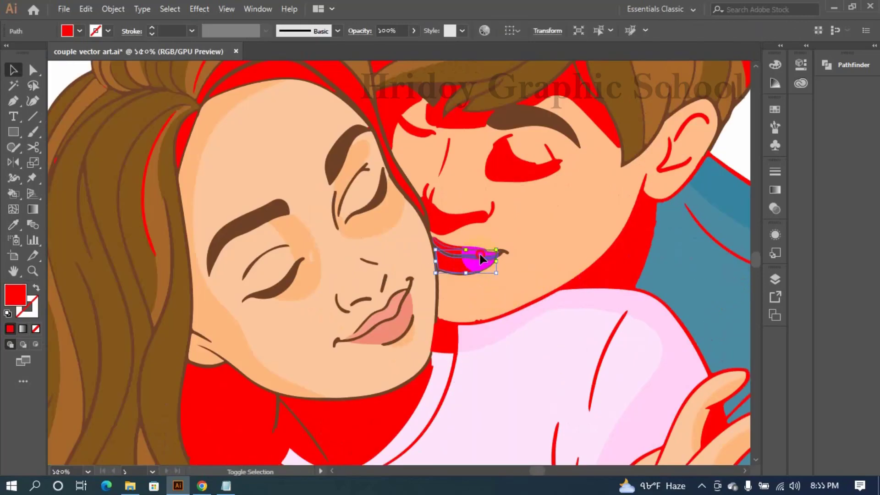
scroll(479, 258, "down", 3)
key("i")
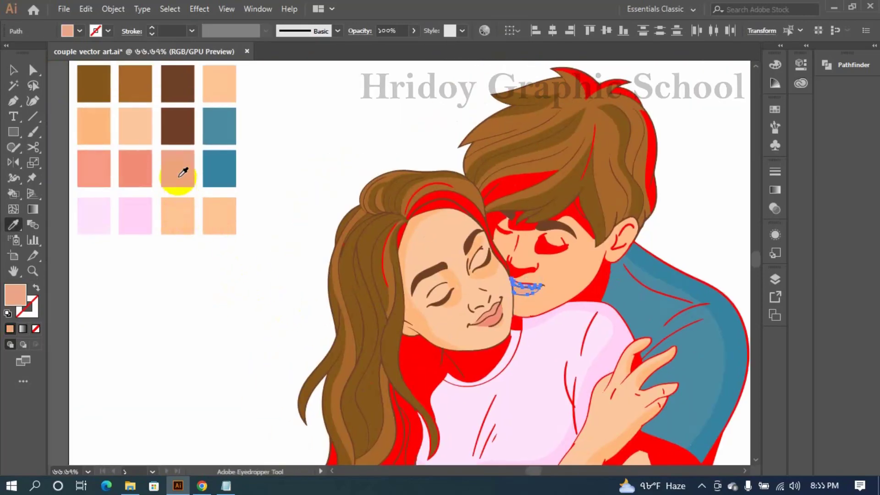
Fill the man's upper-lip line with deep brown and the shadow shape under his nose with orange-peach
key("v")
scroll(532, 284, "up", 6)
left_click(487, 326)
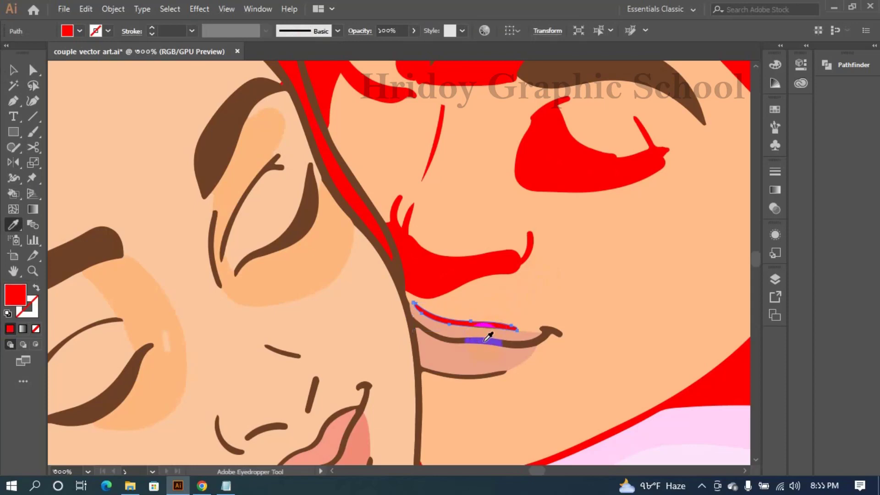
key("i")
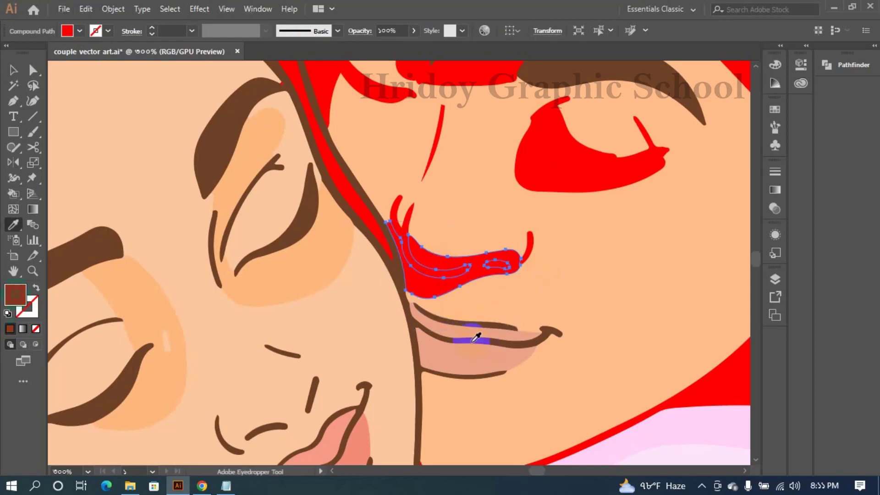
left_click(544, 304)
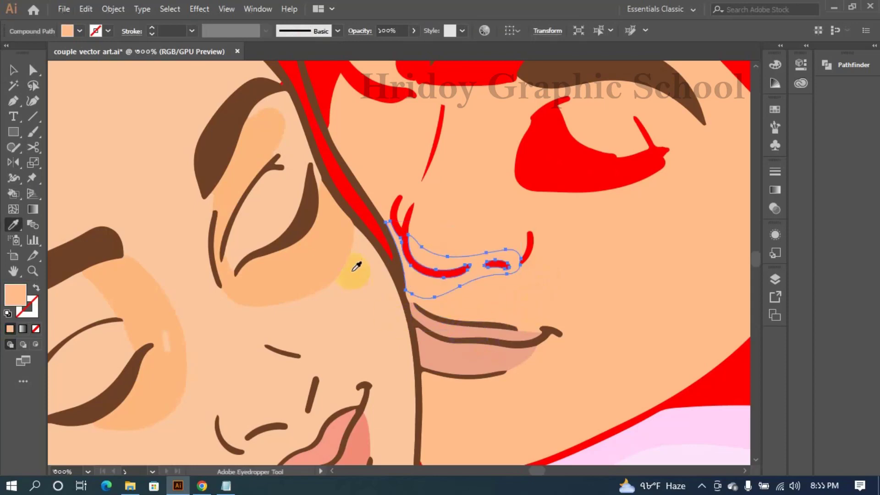
left_click(12, 71)
Fill the three line shapes that form the man's nose and nostrils with deep brown
scroll(452, 273, "down", 6)
scroll(269, 279, "up", 7)
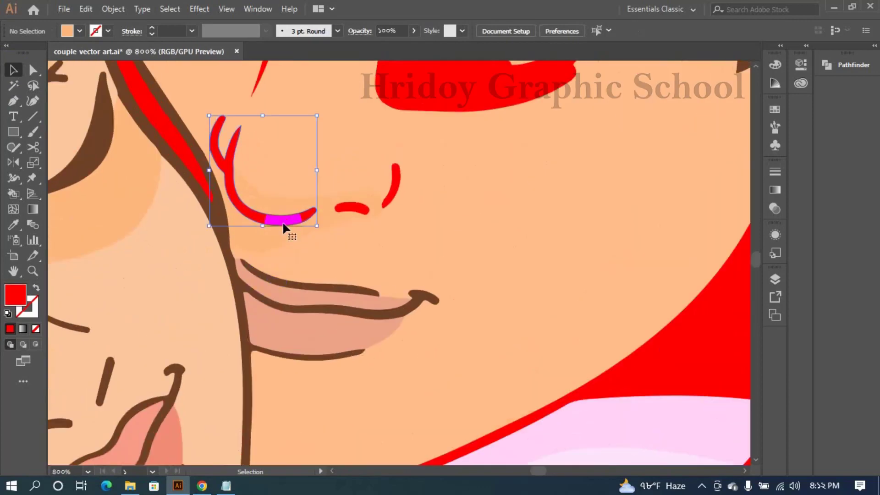
left_click(353, 209, "shift")
left_click(389, 197, "shift")
key("i")
left_click(221, 224)
key("v")
scroll(263, 278, "down", 3)
left_click(631, 173)
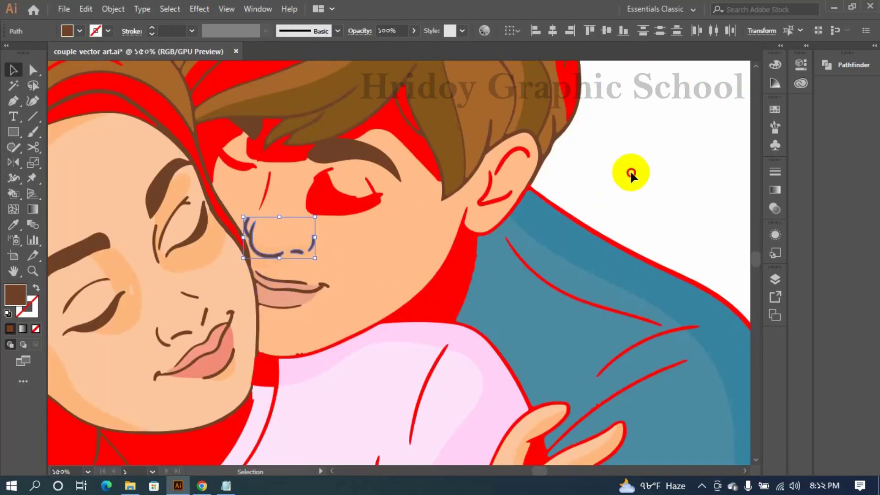
Fill the lash shape of the man's eye nearer his ear with the deep brown of the woman's eyebrow
left_click(333, 208)
key("i")
left_click(166, 182)
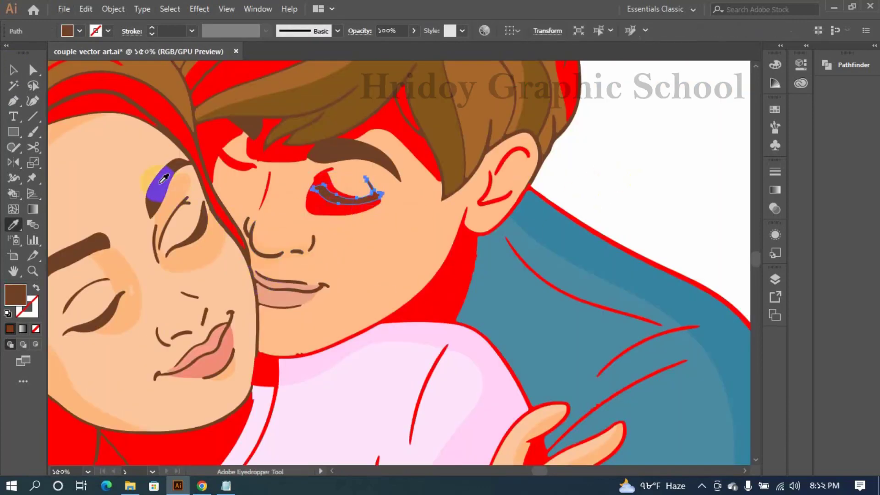
key("v")
left_click(610, 178)
Fill the shadow shape around the man's eye nearer his ear with the orange-peach of the woman's eye shadow
key("i")
left_click(200, 253)
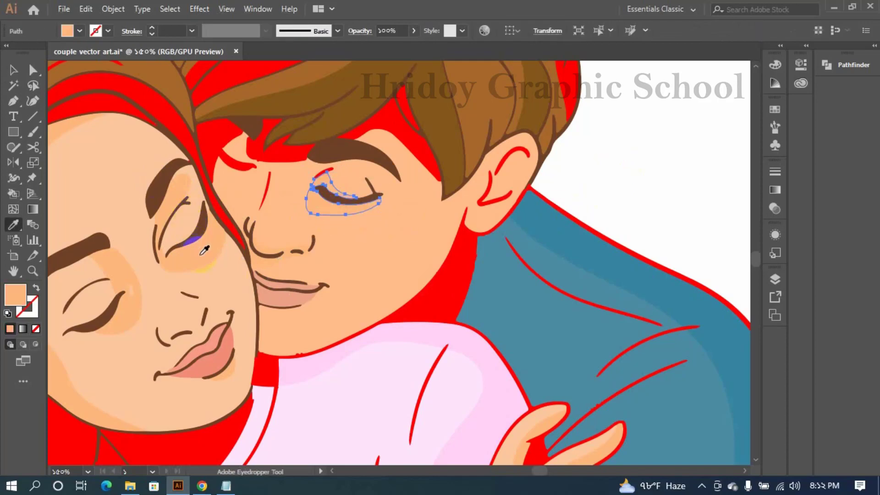
key("v")
left_click(591, 193)
Fill the upper lid line of that eye and the lash of the man's other eye with deep brown
left_click(329, 170)
key("i")
left_click(348, 145)
key("v")
left_click(602, 190)
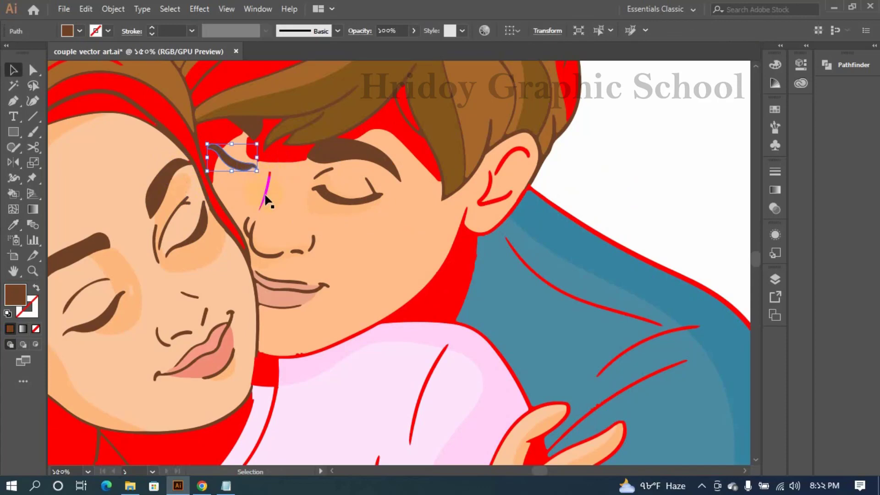
Fill the red shadow shapes on the man's forehead and around his far eyebrow with orange-peach
key("v")
left_click(374, 124)
key("i")
left_click(202, 128)
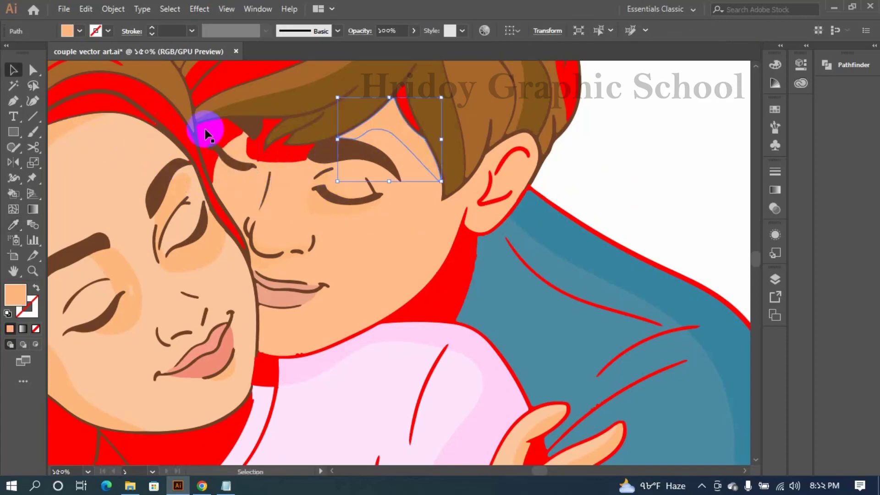
left_click(276, 160)
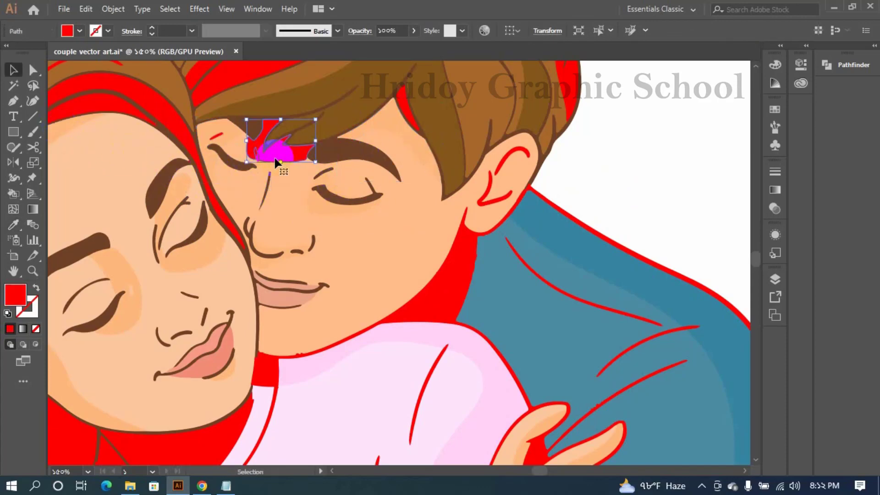
left_click(57, 127)
key("v")
left_click(557, 183)
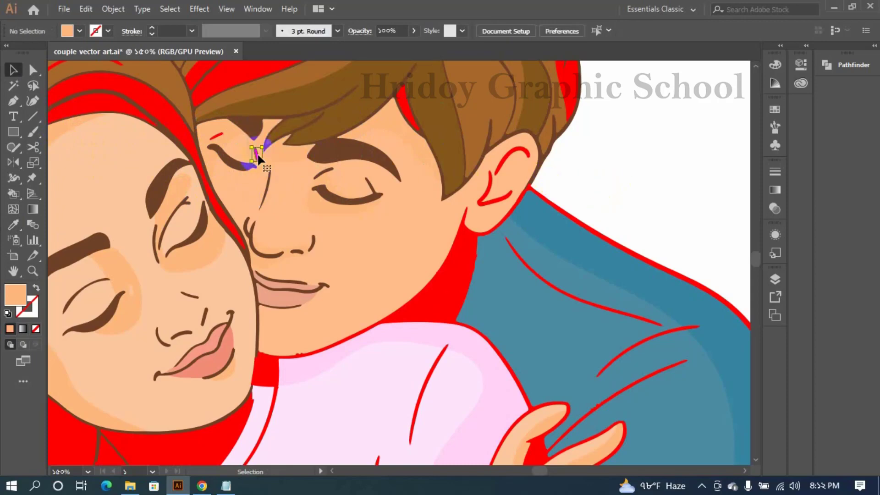
Fill the remaining small red lines around the man's far eye with deep brown
left_click(248, 170)
left_click(619, 140)
scroll(618, 139, "down", 1)
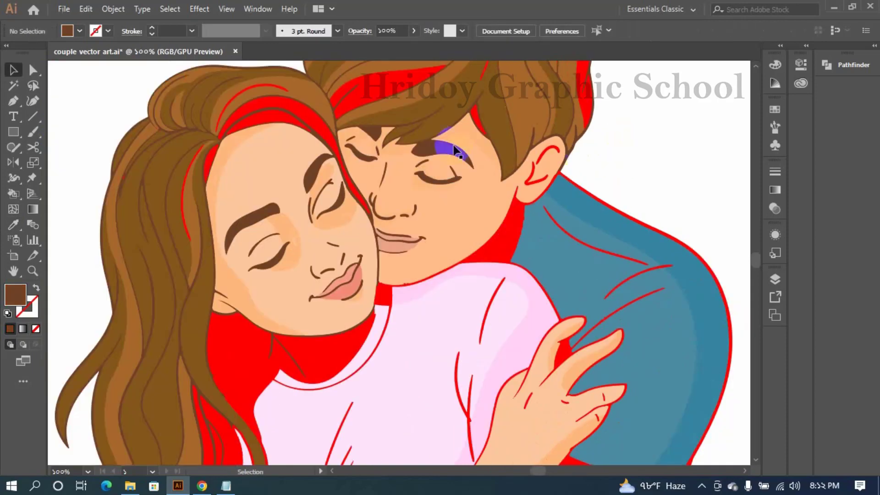
Fill the long front strand curving over the woman's forehead with the dark brown of her hair
left_click(321, 127)
key("i")
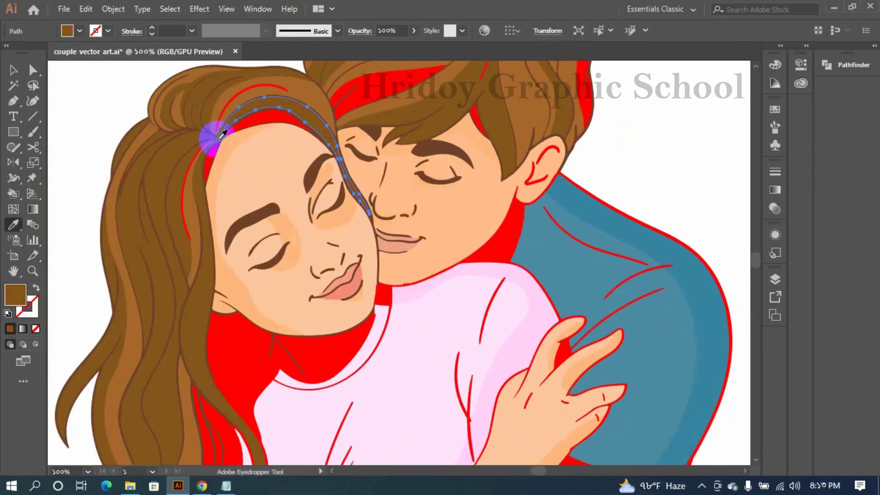
key("v")
left_click(130, 95)
Fill the small strand at the woman's temple with her hair's lighter brown and recolour the curved line beside it brown
left_click(204, 187)
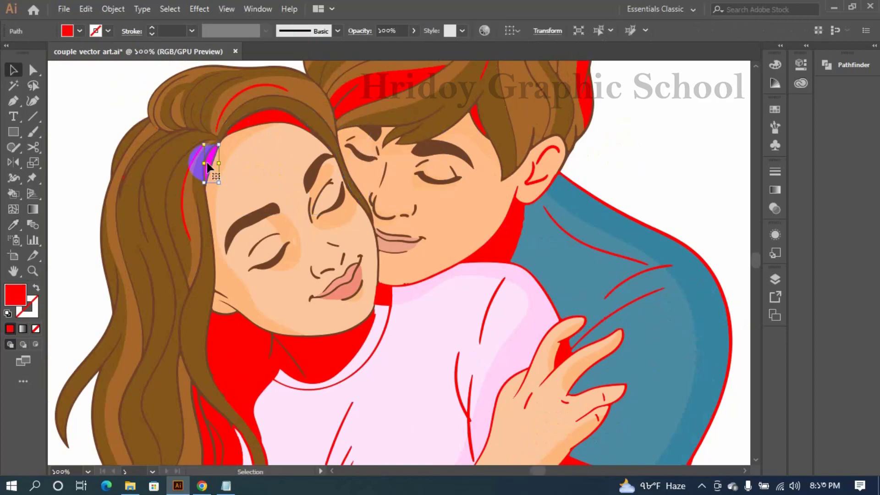
key("i")
left_click(195, 204)
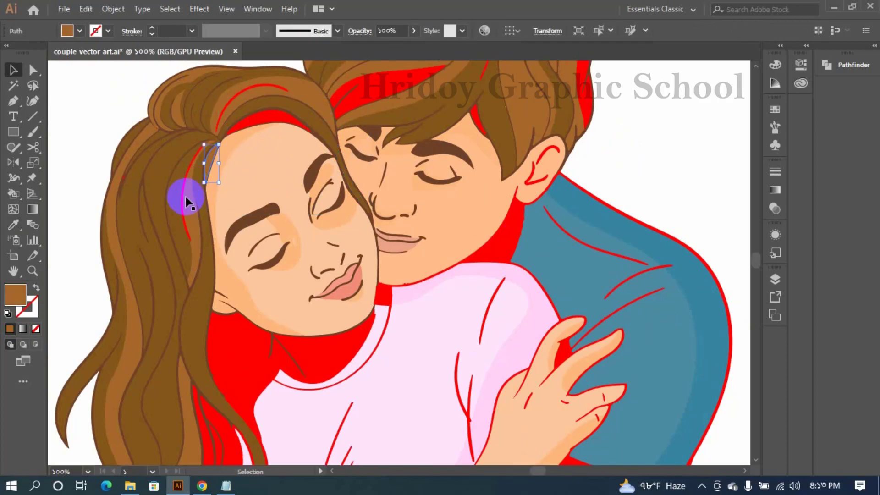
key("v")
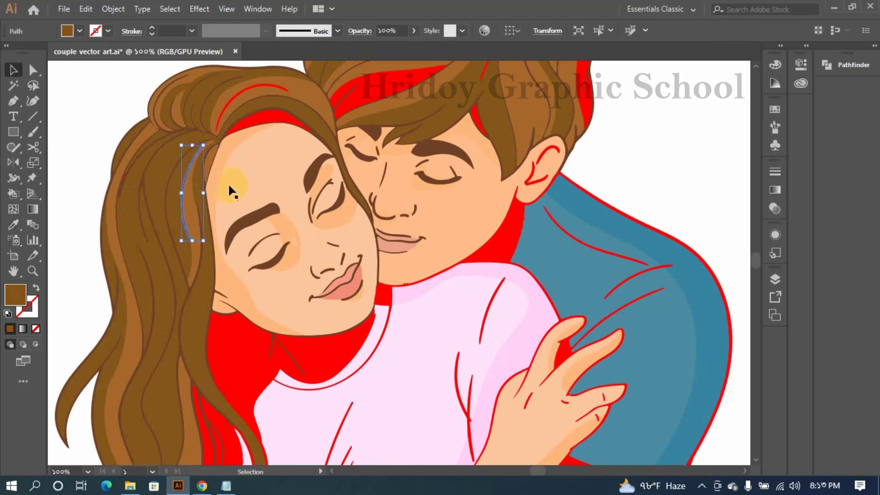
Fill the red strand along the woman's hairline above her forehead with the lighter brown of her hair
left_click(235, 129)
key("i")
left_click(187, 191)
Fill the red arc on top of the woman's hair and the tiny red sliver near its outer side with deep brown
key("v")
left_click(230, 102)
key("i")
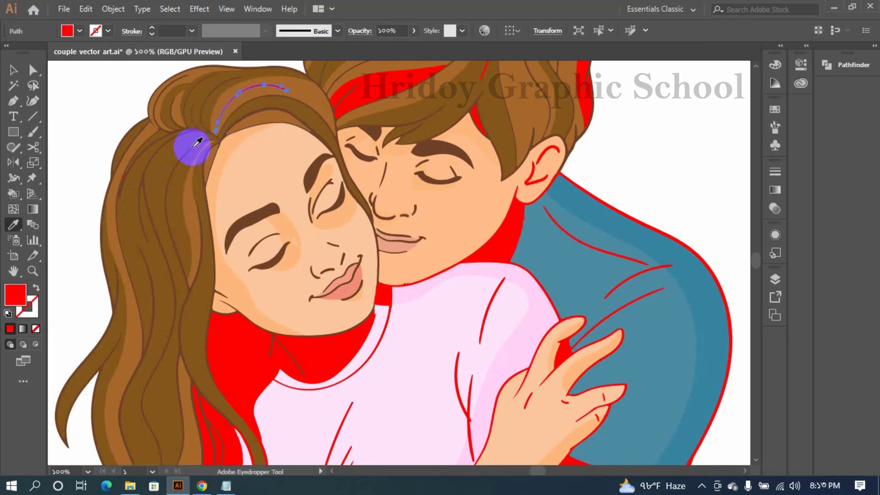
key("v")
left_click(134, 175)
scroll(126, 175, "up", 5)
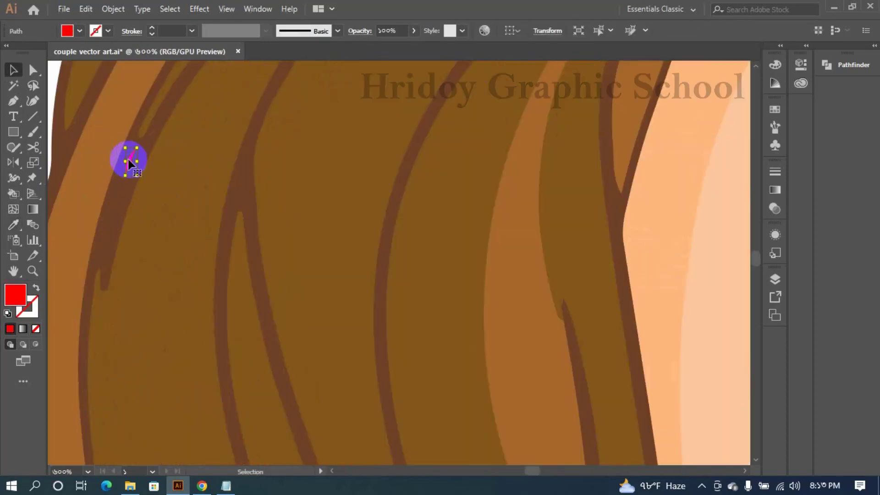
key("i")
left_click(115, 140)
key("v")
Fill the small red speck near the woman's parting with the dark brown of her hair
scroll(137, 146, "down", 2)
left_click_drag(293, 124, 321, 257)
scroll(346, 232, "up", 3)
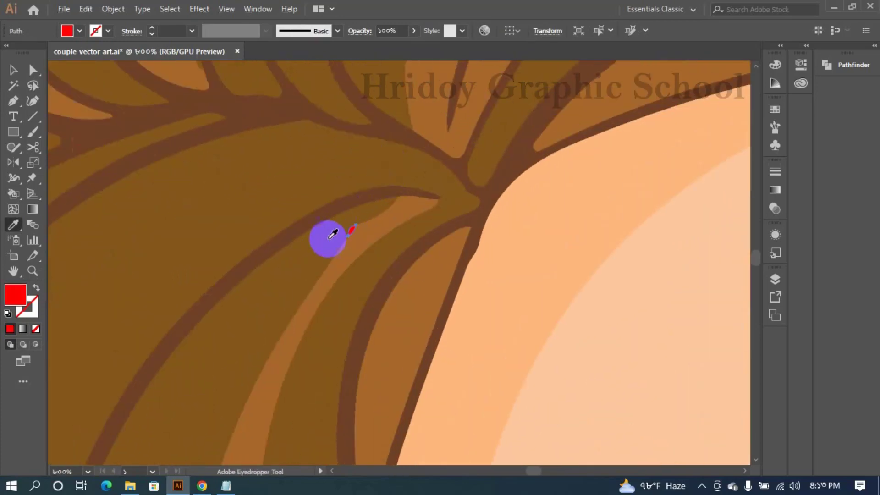
left_click(311, 245)
Fill the lens-shaped speck in the woman's hair with deep brown and the adjacent wedge and thin sliver with lighter brown
scroll(305, 225, "down", 3)
left_click_drag(299, 153, 316, 311)
scroll(220, 342, "up", 8)
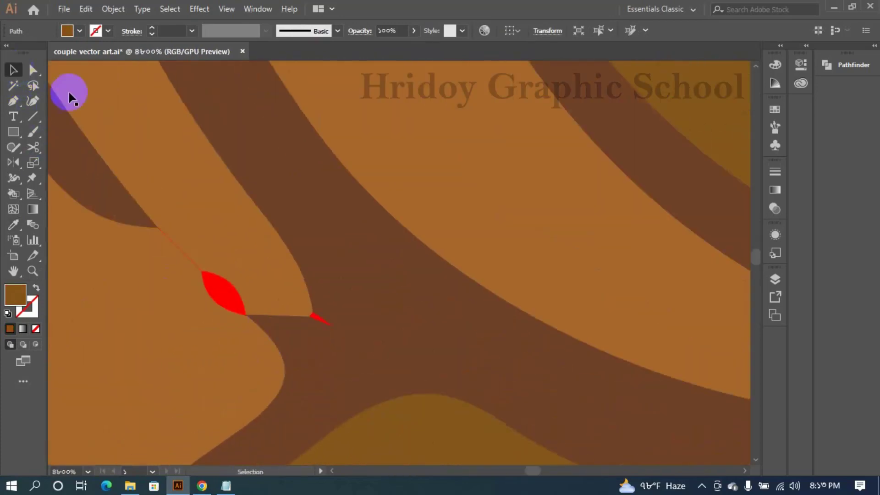
key("i")
left_click(328, 232)
key("v")
left_click(316, 317)
key("i")
left_click(202, 257)
key("v")
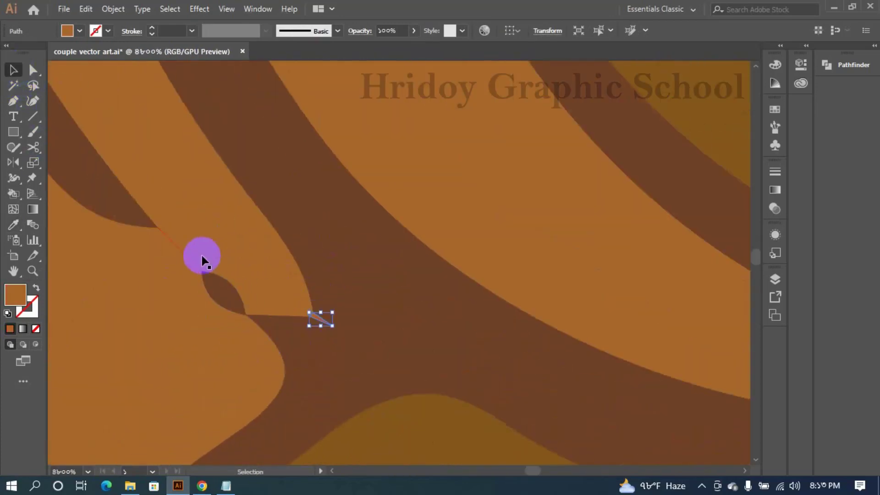
left_click(190, 213)
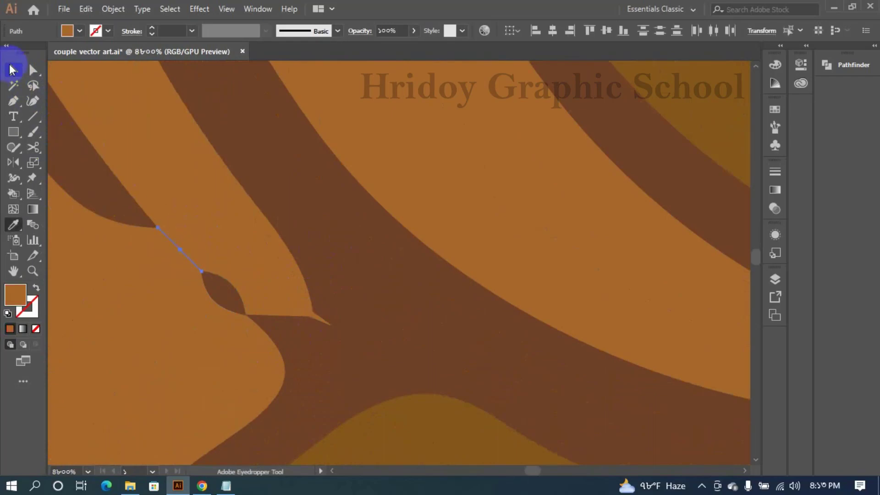
left_click(13, 70)
Fill the red strand across the man's fringe with his hair's dark brown and the red strand line beside it with deep brown
scroll(258, 243, "down", 10)
left_click_drag(612, 185, 316, 236)
left_click(316, 237)
key("i")
left_click(417, 252)
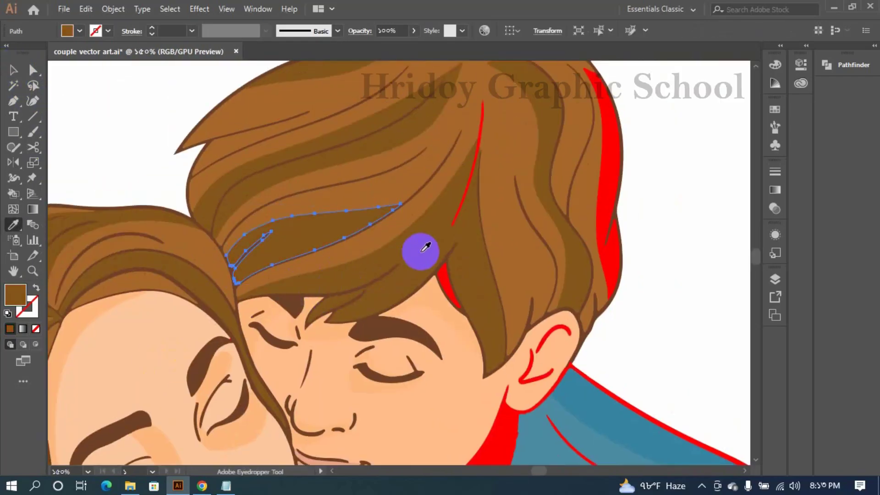
key("v")
left_click(203, 308)
key("v")
left_click(186, 169)
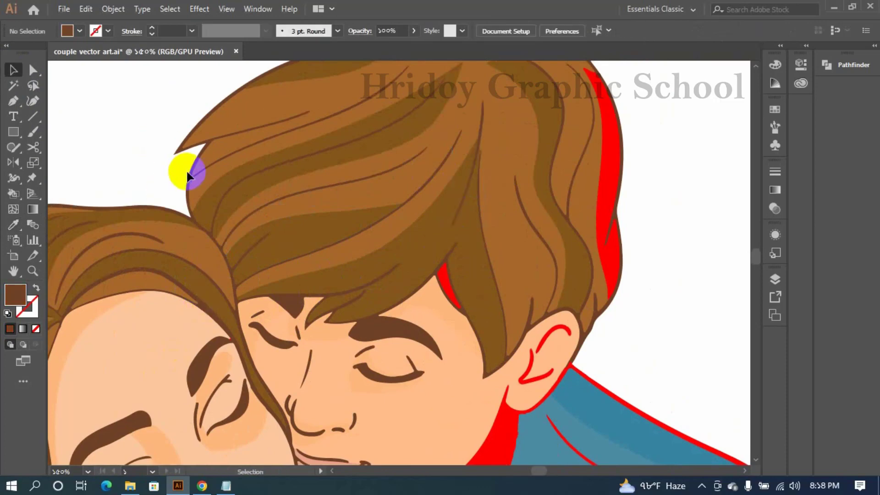
Fill the tuft strand at the crown of the man's head with the dark brown of his hair
scroll(186, 169, "down", 1)
left_click_drag(369, 87, 330, 203)
left_click(376, 177)
key("i")
left_click(325, 334)
key("v")
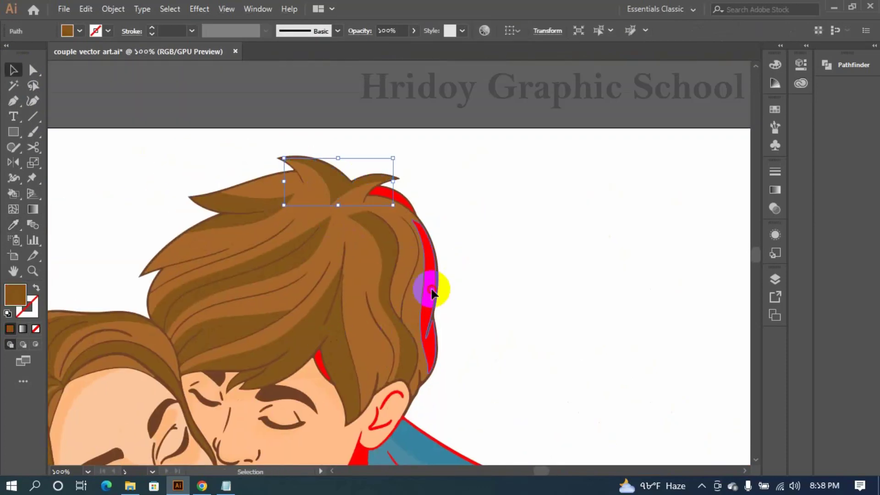
Fill the strand down the back of the man's head and the small one behind his crown with dark brown
left_click(432, 291)
key("i")
left_click(406, 337)
key("v")
left_click(393, 197)
key("i")
left_click(397, 236)
key("v")
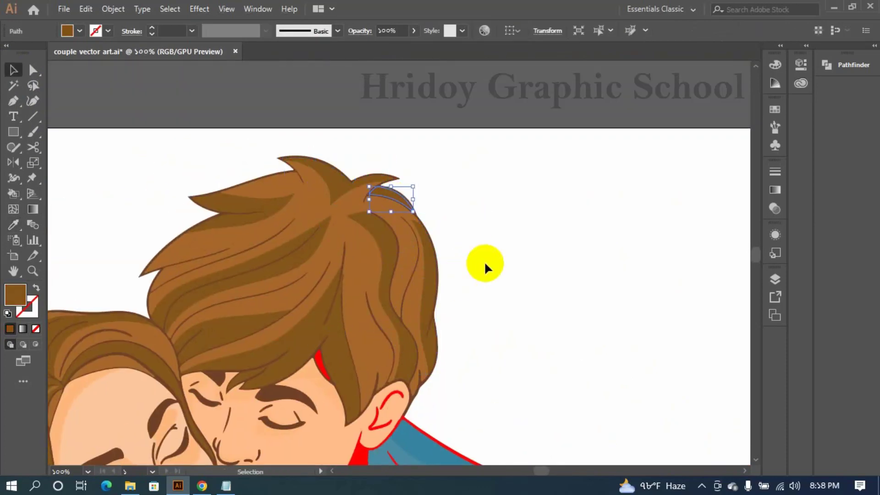
Fill the small red patch at the man's temple hairline with the lighter brown of his hair
left_click(322, 366)
left_click(14, 70)
left_click(110, 133)
scroll(259, 239, "down", 2)
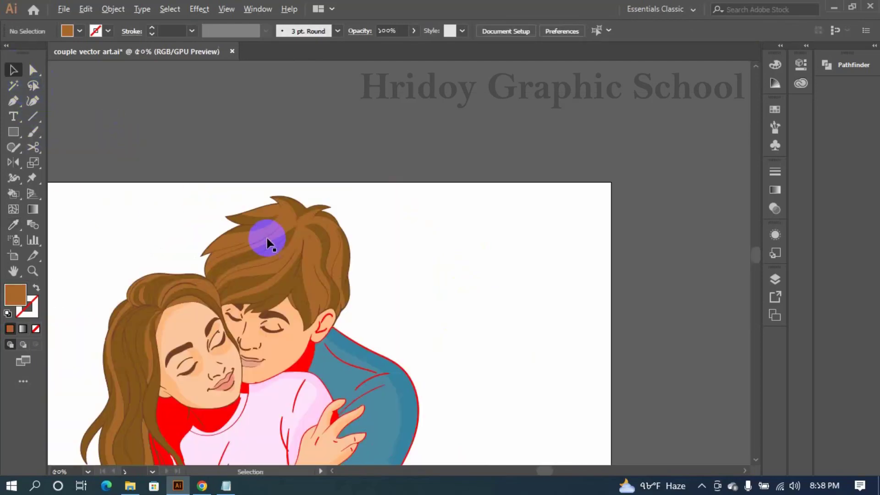
Fill the lower band of the man's shirt beneath the arms with the darker blue
left_click_drag(220, 385, 357, 187)
scroll(325, 237, "up", 3)
left_click(262, 189)
scroll(281, 218, "down", 3)
left_click_drag(281, 219, 315, 211)
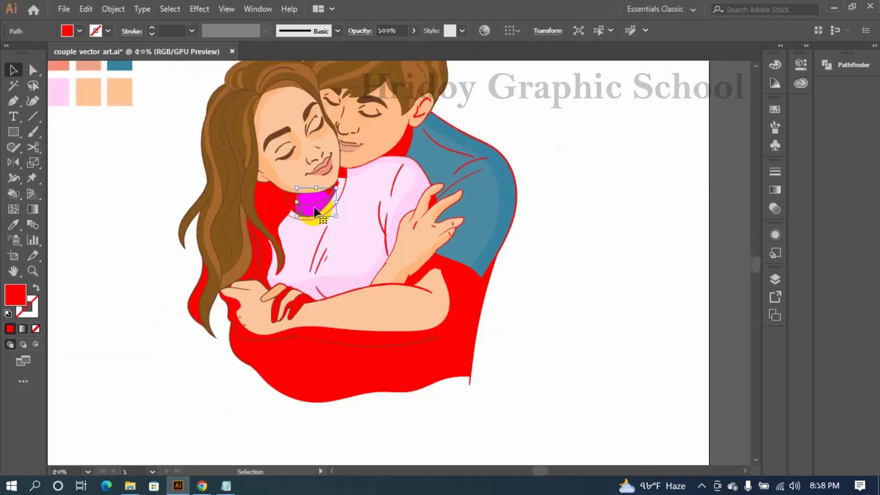
left_click(311, 343)
key("i")
left_click(495, 250)
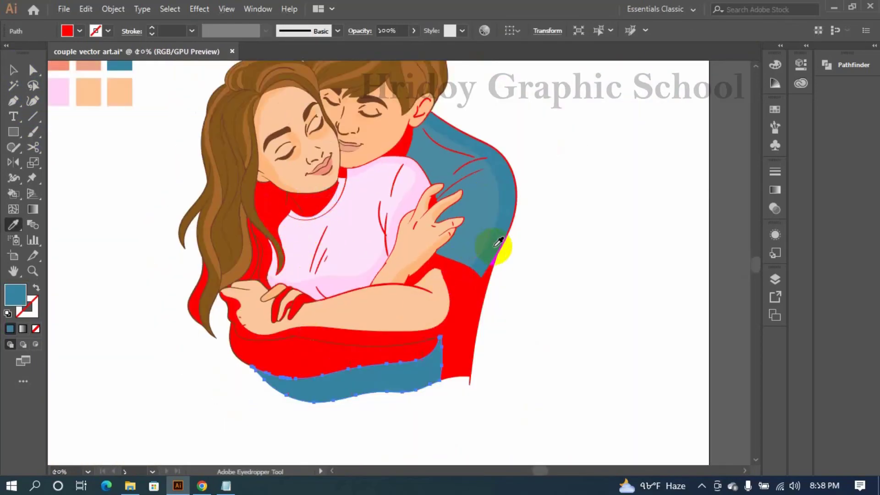
Fill the side panel of the man's shirt below his sleeve with the lighter blue
key("v")
left_click(460, 336)
key("i")
left_click(475, 249)
Fill the red shading along the underside of the man's forearm and elbow with the darker skin tone
key("v")
left_click(466, 286)
key("i")
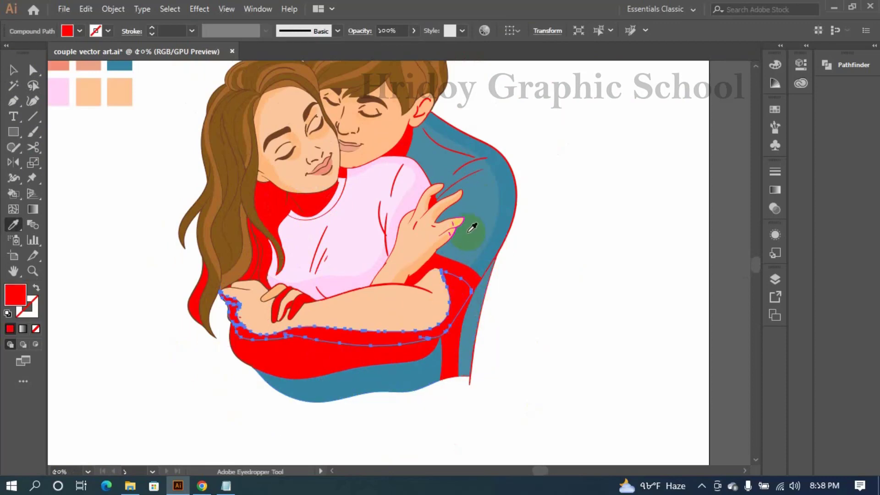
left_click(472, 233)
key("v")
left_click(407, 273)
Fill the area below the man's forearm with light skin tone and the band beneath it with light pink
key("v")
left_click(363, 352)
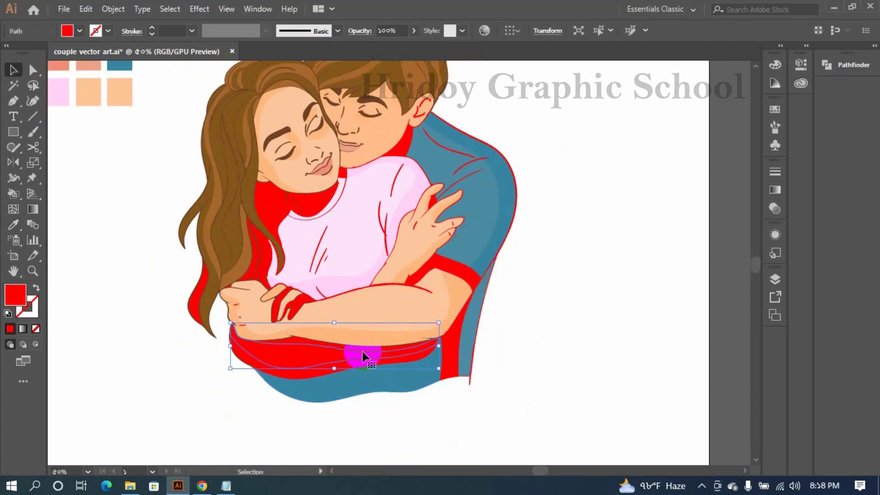
key("i")
left_click(375, 276)
key("v")
left_click(406, 358)
key("i")
left_click(350, 256)
Fill the remaining vertical strip of the man's lower shirt and his sleeve cuff with blue
key("v")
left_click(452, 344)
key("i")
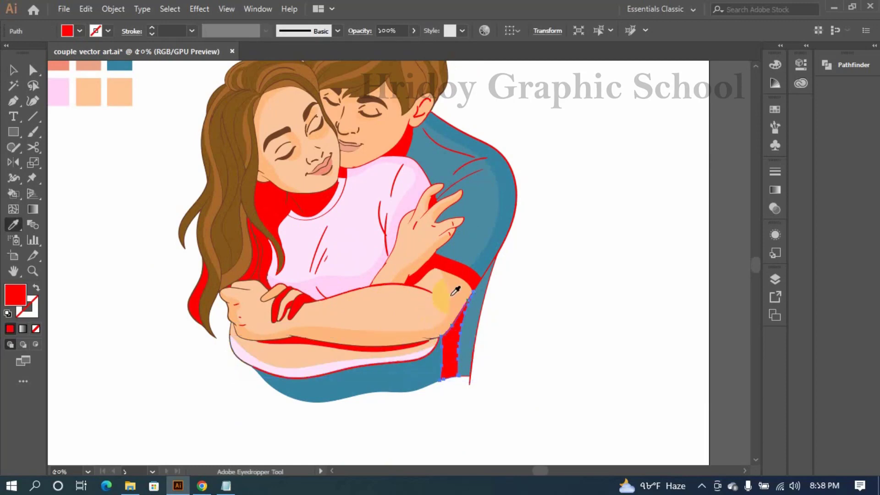
key("v")
left_click(440, 277)
key("i")
left_click(503, 240)
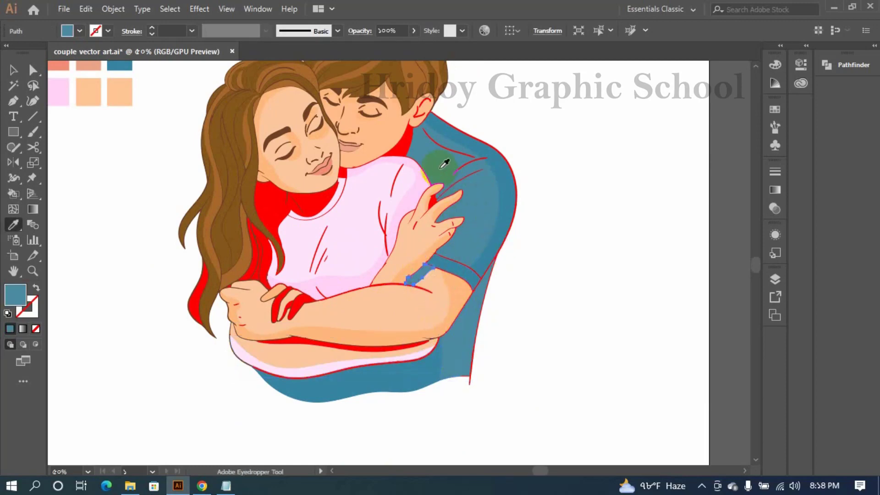
Recolour the small patch between the woman's wrist and the man's sleeve with the darker skin tone
key("v")
left_click(556, 320)
left_click_drag(524, 365, 653, 417)
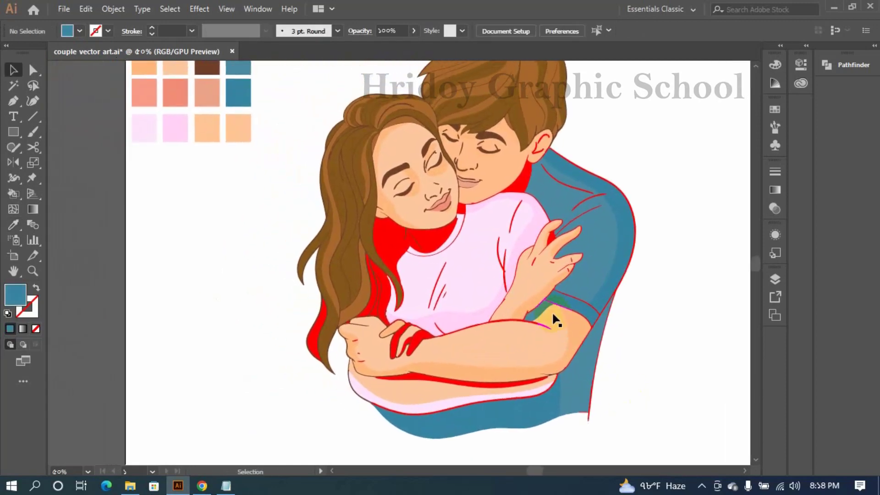
key("v")
left_click(637, 351)
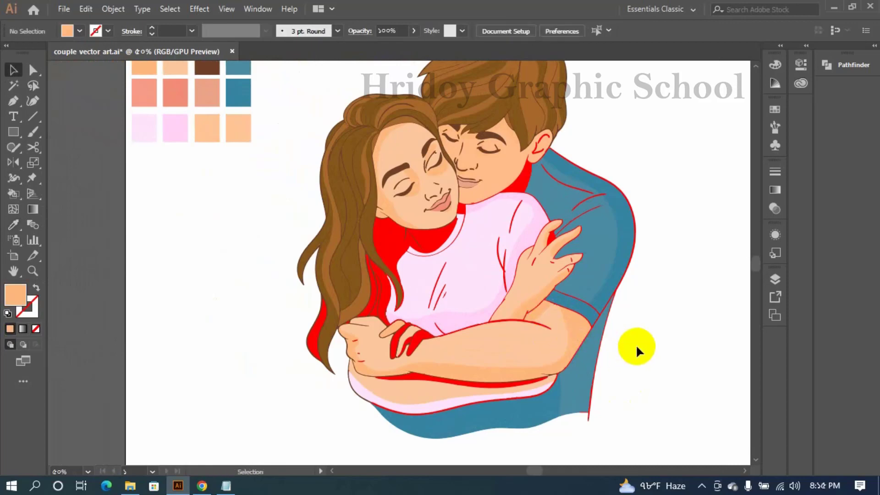
Fill the first red finger of the hand gripping the forearm with light skin tone and its shadow with darker skin tone
left_click(397, 350)
scroll(397, 350, "up", 5)
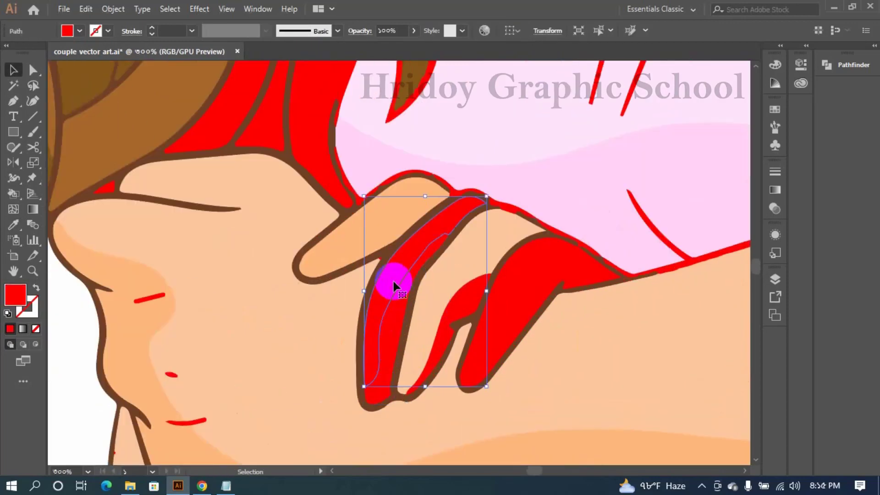
key("v")
left_click(386, 351)
key("i")
left_click(141, 333)
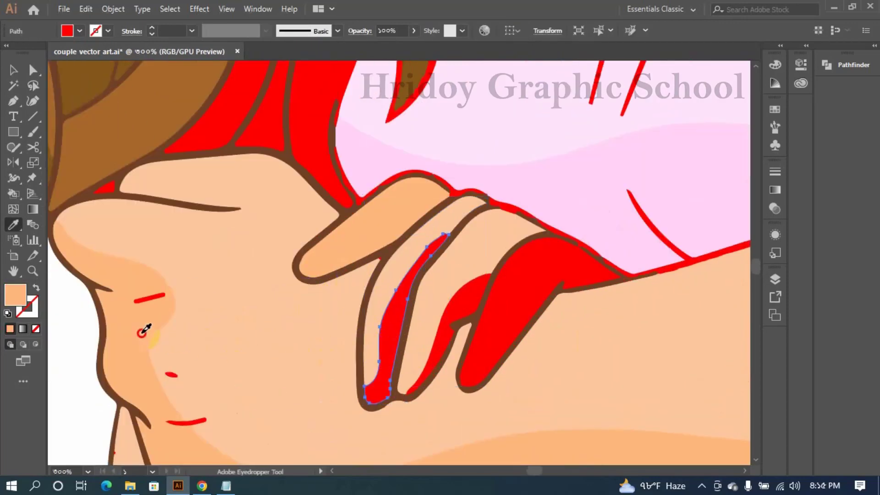
Fill the shadow on the next finger of the gripping hand with the darker skin tone
key("v")
left_click(459, 315)
key("i")
left_click(133, 334)
Fill the last finger with light skin tone and its shadow with darker skin tone, and recolour the three hand creases deep brown
key("v")
left_click(509, 300)
key("i")
left_click(183, 361)
key("v")
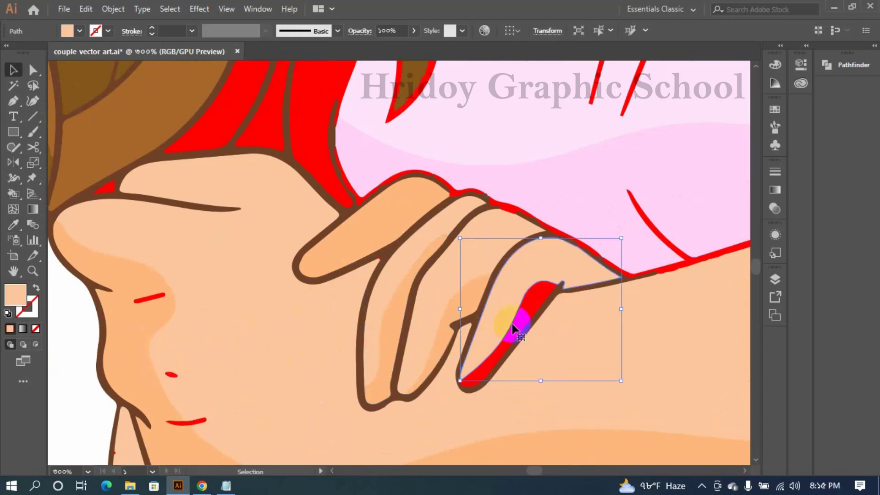
left_click(516, 327)
left_click(114, 334)
key("v")
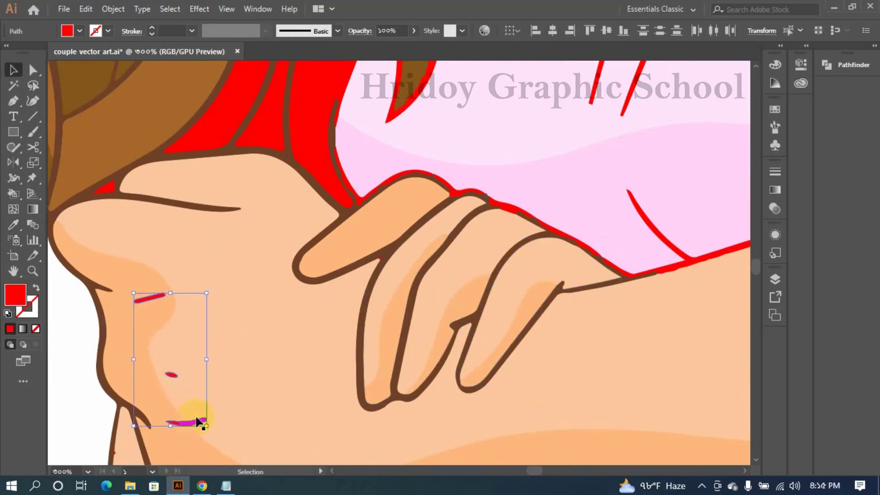
scroll(235, 220, "down", 7)
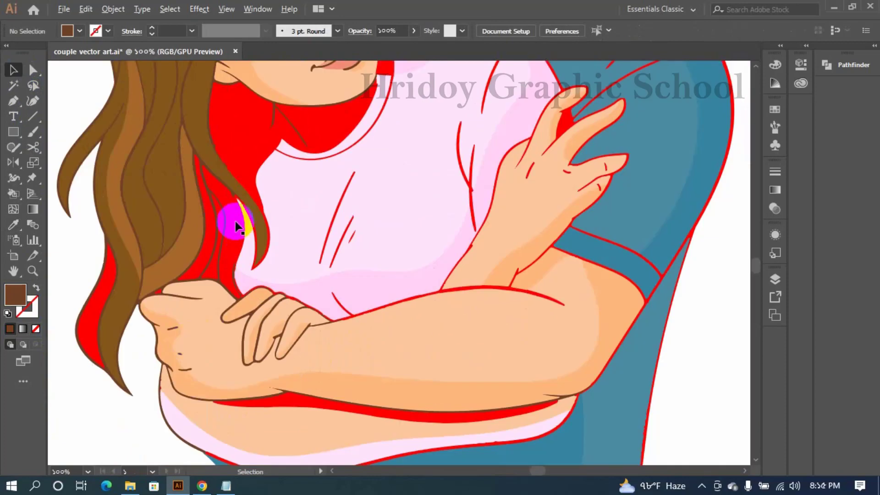
Fill the shadow on the woman's neck under her chin with the darker skin tone
left_click(287, 302)
key("i")
left_click(220, 258)
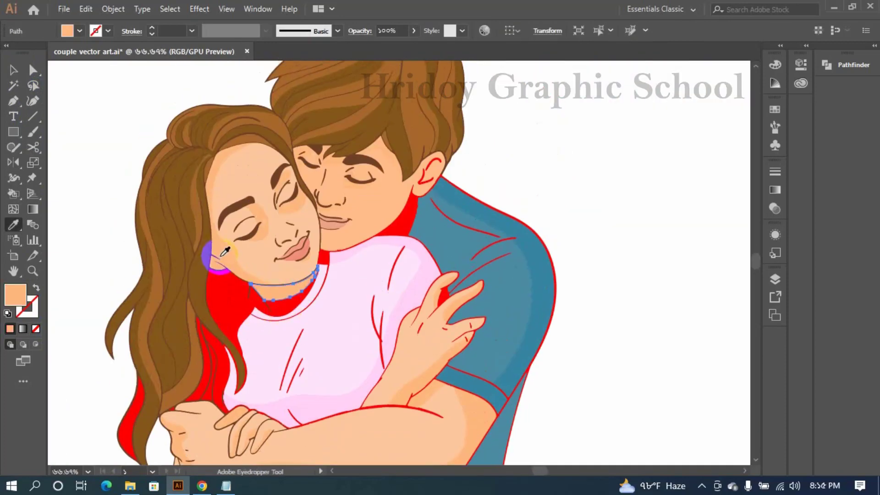
Fill the lower part of the woman's neck above her collar with the light skin tone
key("v")
left_click(274, 310)
key("j")
left_click(257, 257)
left_click(463, 263)
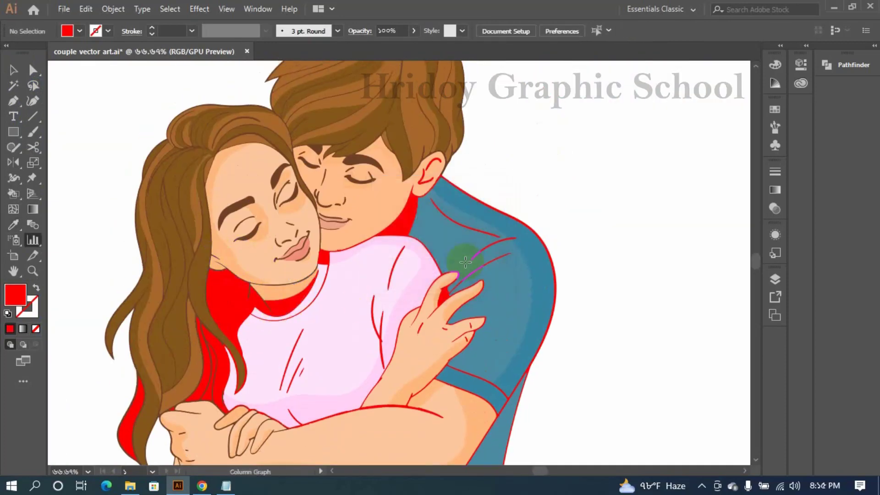
key("i")
key("v")
left_click(292, 310)
key("i")
left_click(258, 264)
key("v")
left_click(159, 203)
Fill the small red triangle at the side of the woman's neck with the darker skin tone
left_click_drag(160, 287, 229, 247)
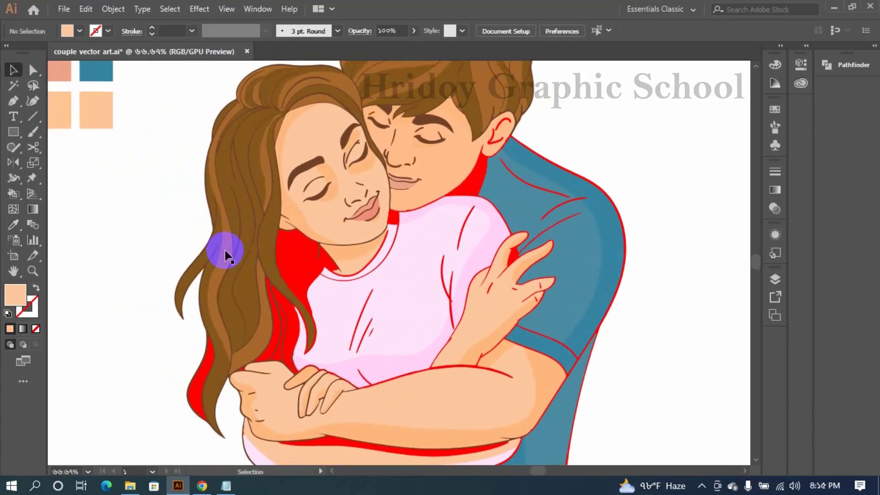
left_click(324, 263)
left_click(330, 280)
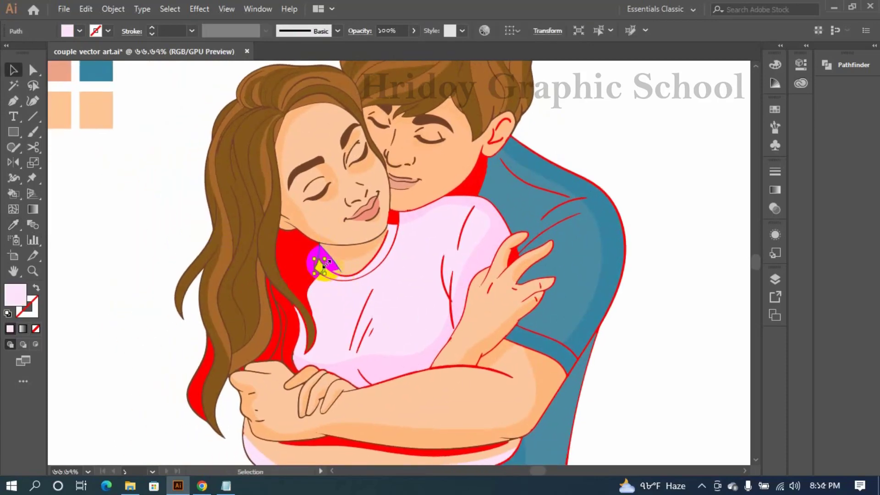
key("i")
left_click(334, 259)
Fill the red shoulder area of the woman's shirt beside her long front strand with light pink
key("v")
left_click(306, 280)
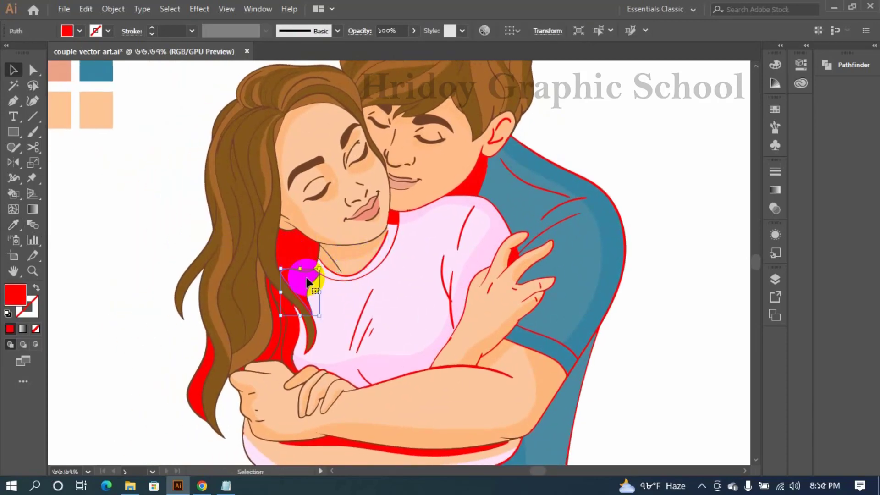
key("i")
left_click(345, 297)
Fill the shirt area behind the woman's neck, below her ear, with the darker pink
key("v")
left_click(296, 243)
key("i")
left_click(332, 270)
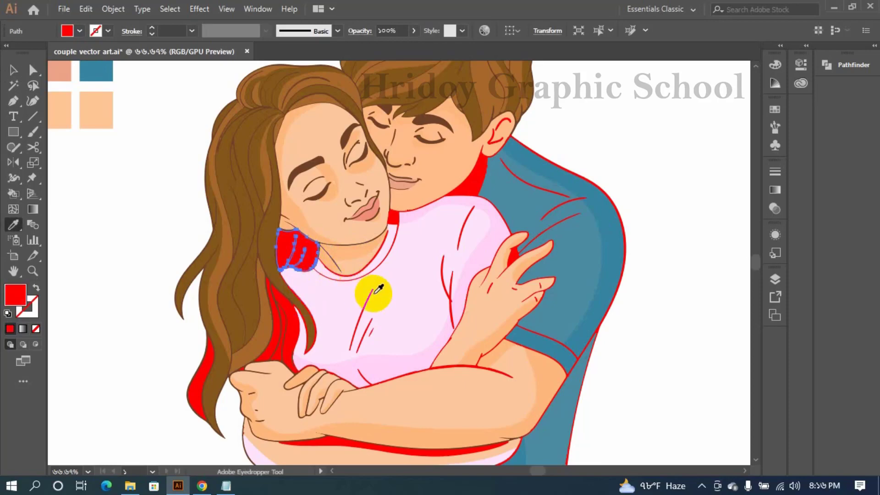
left_click(374, 292)
key("v")
Fill the man's neck below his jaw with darker skin tone and the strip beside his collar with light skin tone
scroll(182, 229, "down", 1)
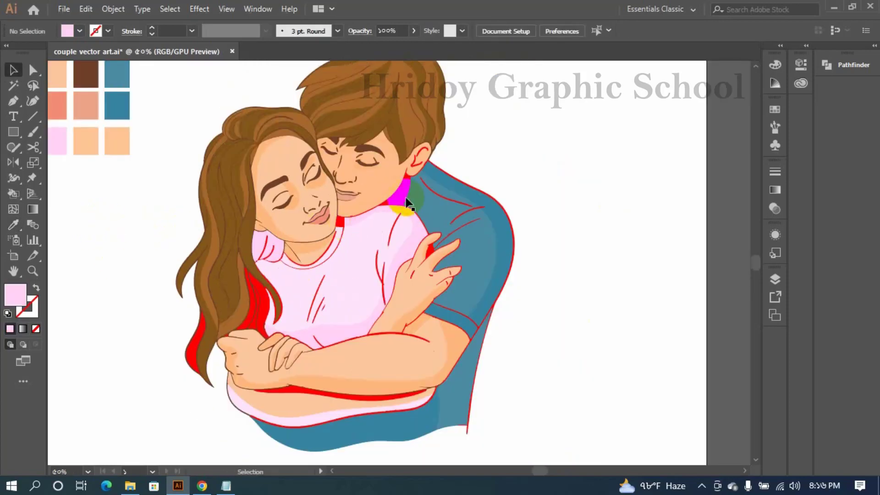
left_click(407, 188)
left_click(549, 188)
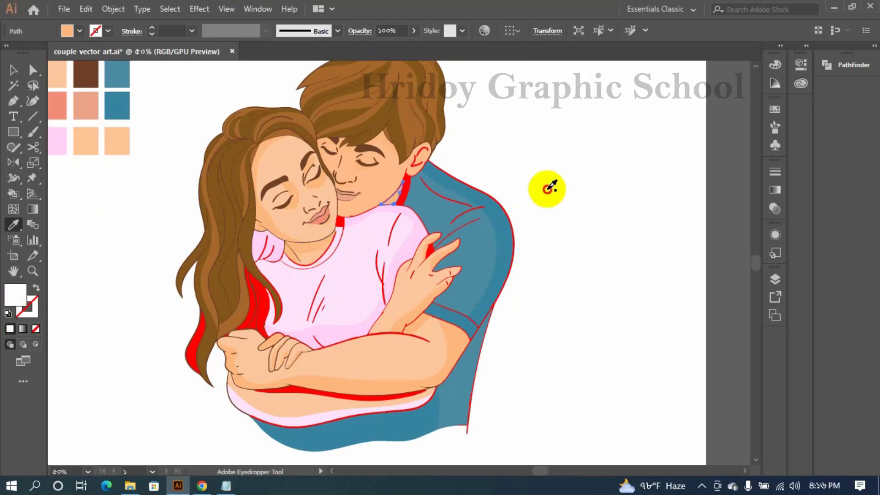
left_click(517, 218)
left_click(407, 188)
key("i")
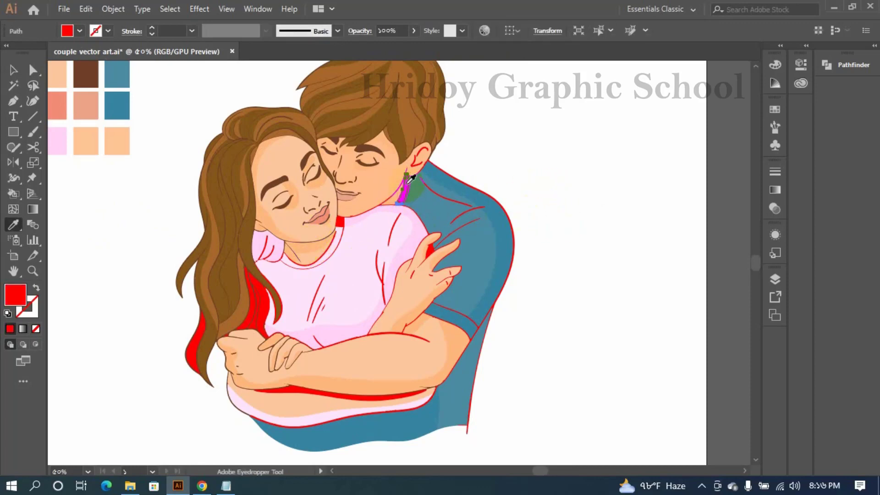
left_click(313, 212)
Fill the small collar piece beside the woman's chin with light pink and the red gap between her fingers with blue
key("v")
left_click(587, 159)
scroll(365, 231, "up", 3)
left_click(320, 216)
key("i")
left_click(403, 261)
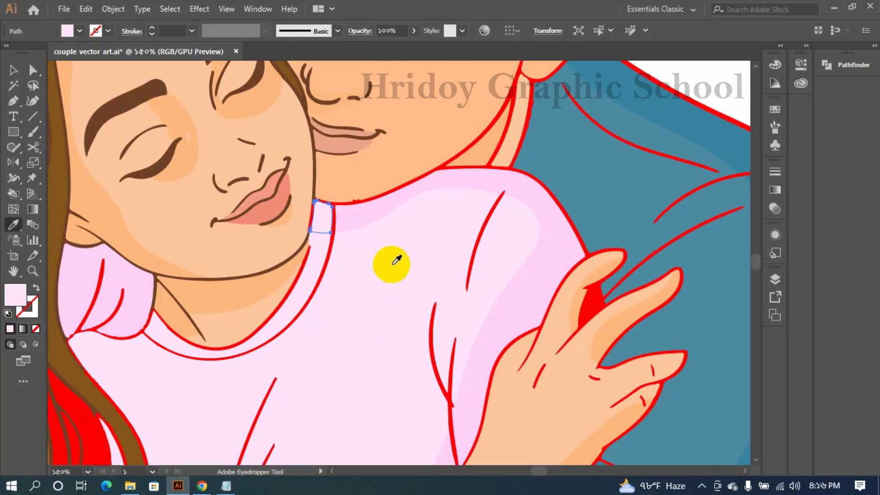
key("v")
scroll(600, 218, "down", 4)
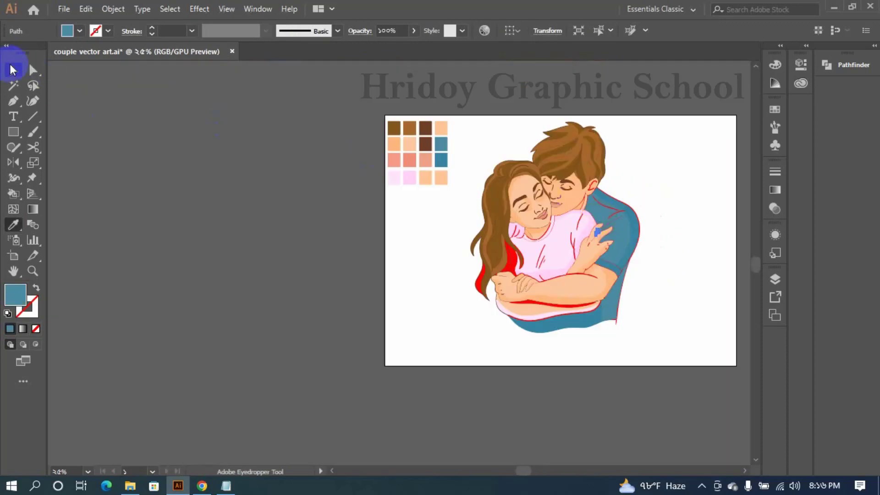
Fill the outer section of the woman's lowest hair tip, beside her wrist, with the lighter brown from her hair
left_click(11, 66)
left_click(524, 350)
scroll(524, 349, "up", 3)
left_click_drag(440, 183, 368, 381)
left_click(279, 286)
key("i")
left_click(314, 195)
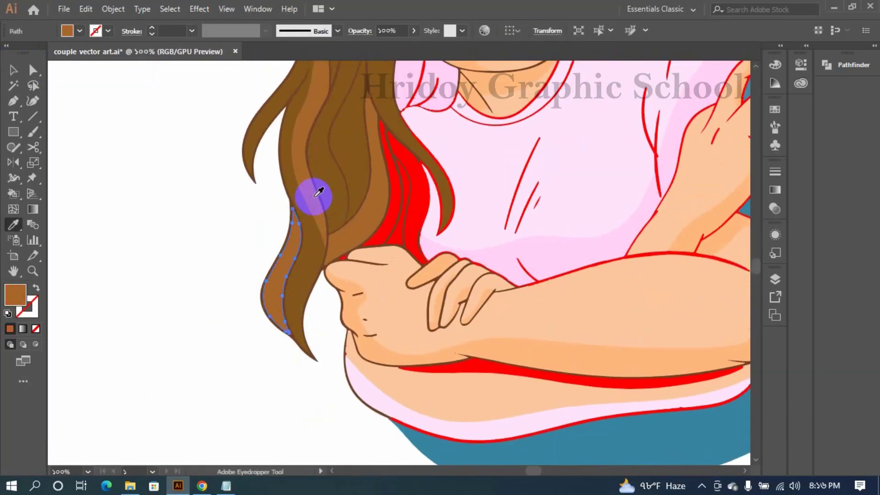
Fill the inner red hair strand above the woman's hand with dark brown and the strand bordering her shirt with lighter brown
key("v")
left_click(389, 224)
key("i")
left_click(330, 174)
key("v")
left_click(418, 209)
key("i")
left_click(311, 172)
Fill the remaining red hair section between those two strands above the hand with dark brown
key("v")
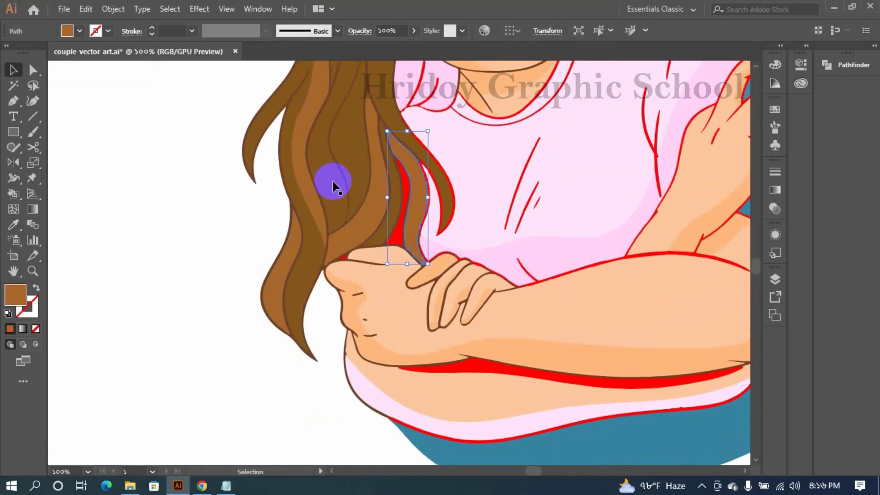
left_click(394, 235)
key("i")
left_click(340, 195)
Fill the narrow red gap beneath the man's forearm with the light pink of the woman's shirt
key("v")
scroll(244, 313, "down", 2)
left_click(373, 349)
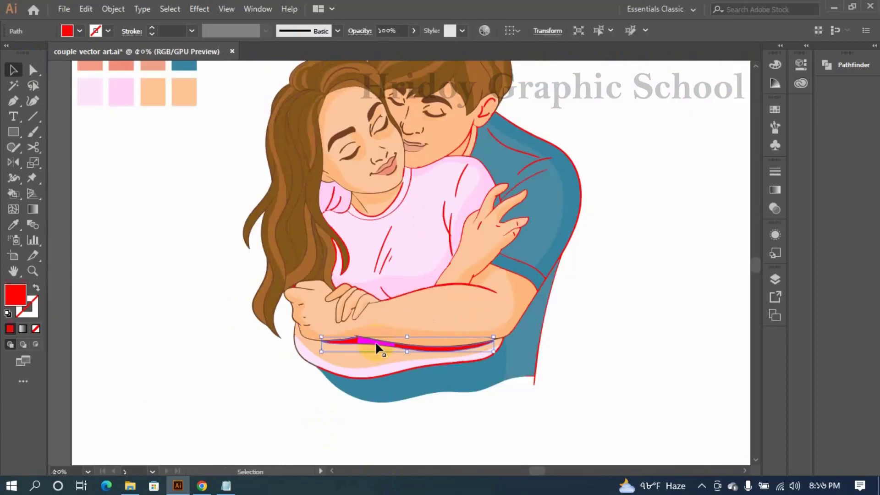
key("i")
left_click(403, 269)
left_click(13, 70)
left_click(127, 182)
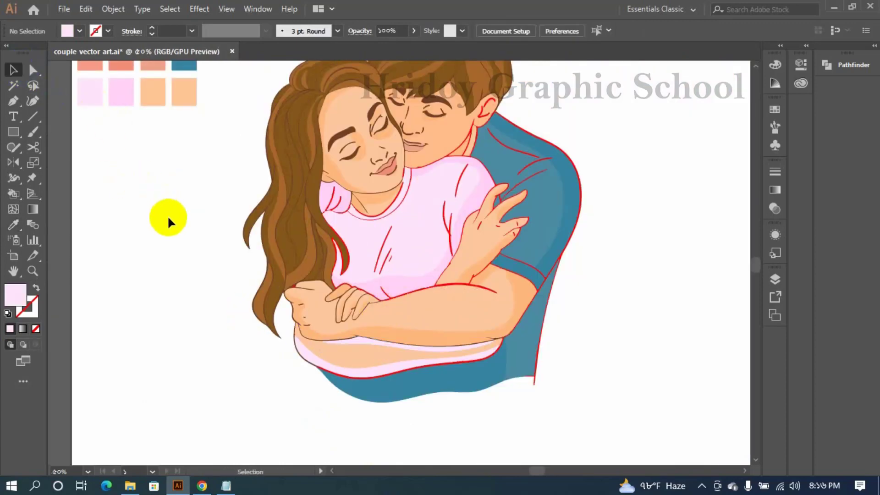
Select all remaining red outlines with the Magic Wand and recolour them with the dark brown used for the facial lines
scroll(404, 189, "up", 7)
left_click(464, 233)
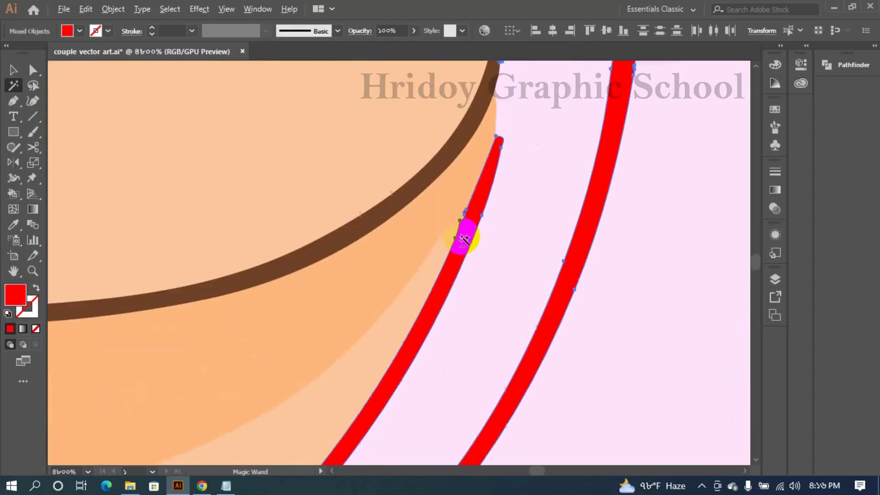
scroll(464, 230, "down", 9)
scroll(475, 174, "up", 5)
left_click(317, 296)
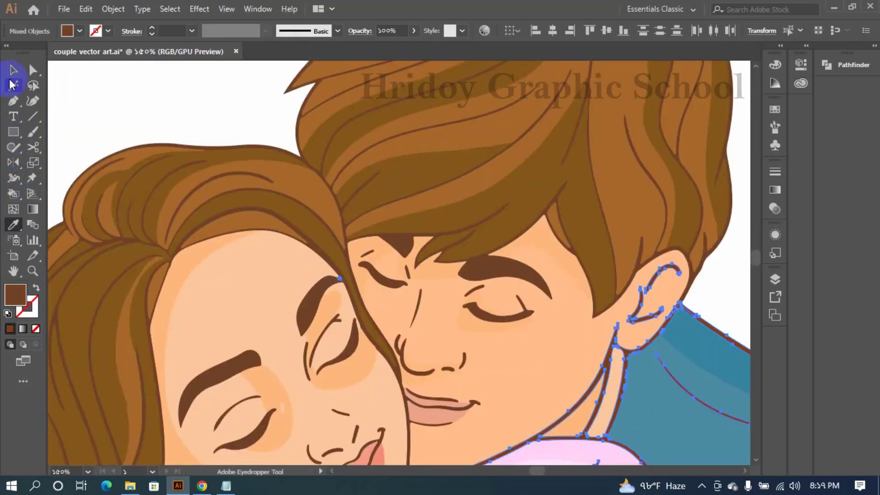
left_click(14, 72)
left_click(77, 79)
scroll(250, 149, "down", 4)
scroll(265, 196, "up", 1)
left_click_drag(533, 280, 573, 287)
scroll(624, 305, "down", 1)
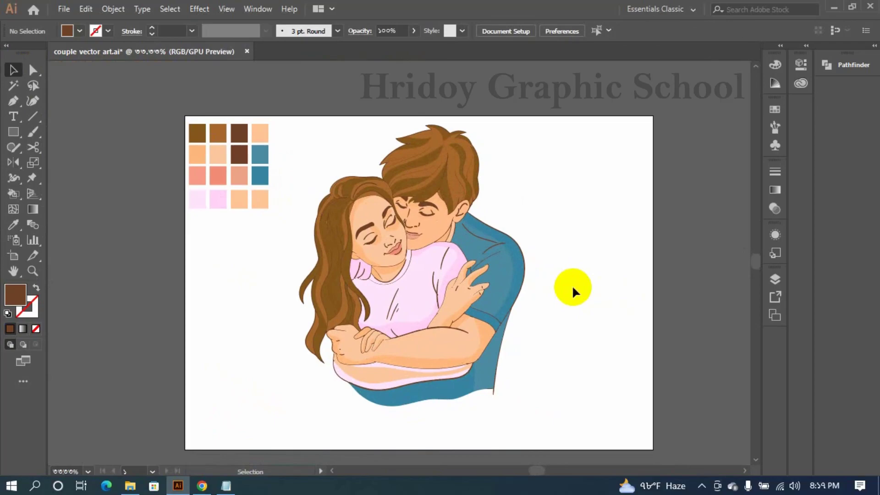